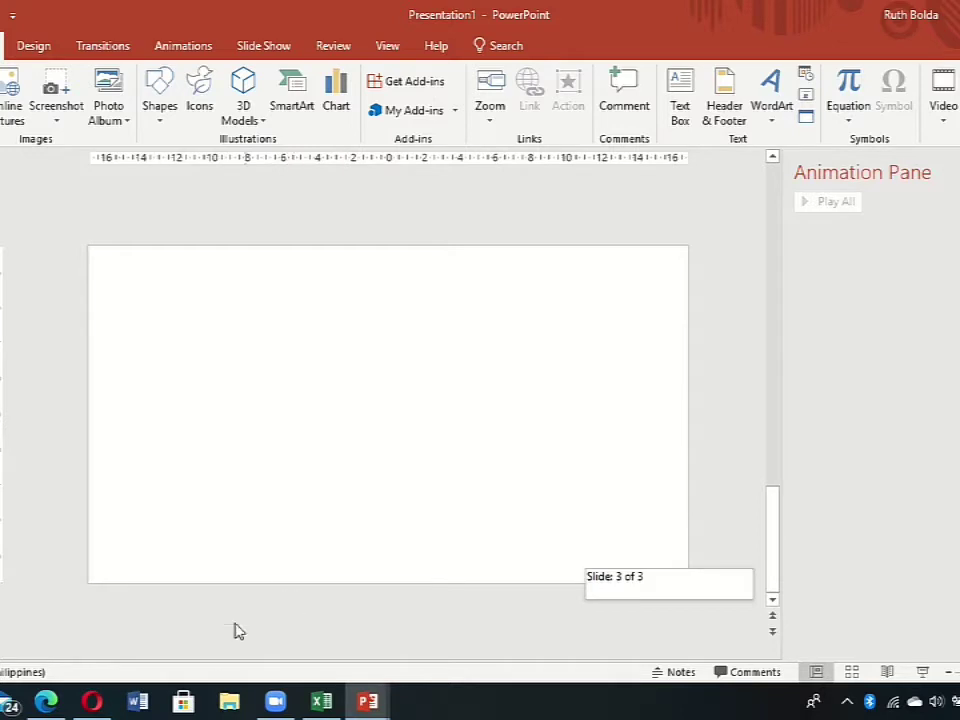
# - Bring up File Explorer over the blank third slide to find the images
pyautogui.click(229, 703)
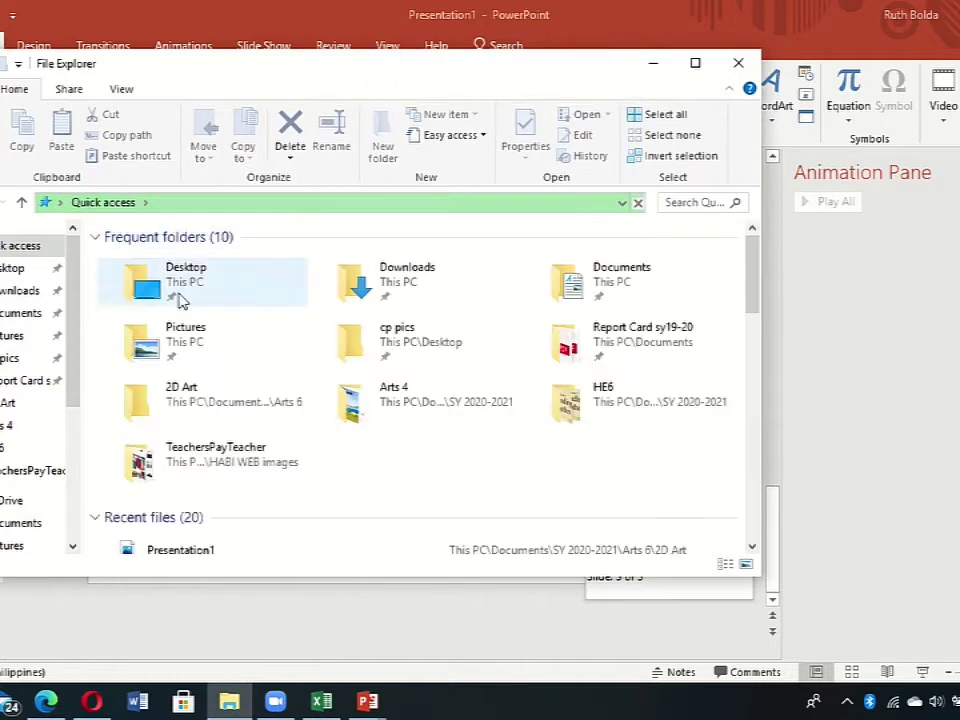
# - Drag the walking-boy sprite sheet from the 2D Art folder onto slide 3
pyautogui.doubleClick(232, 395)
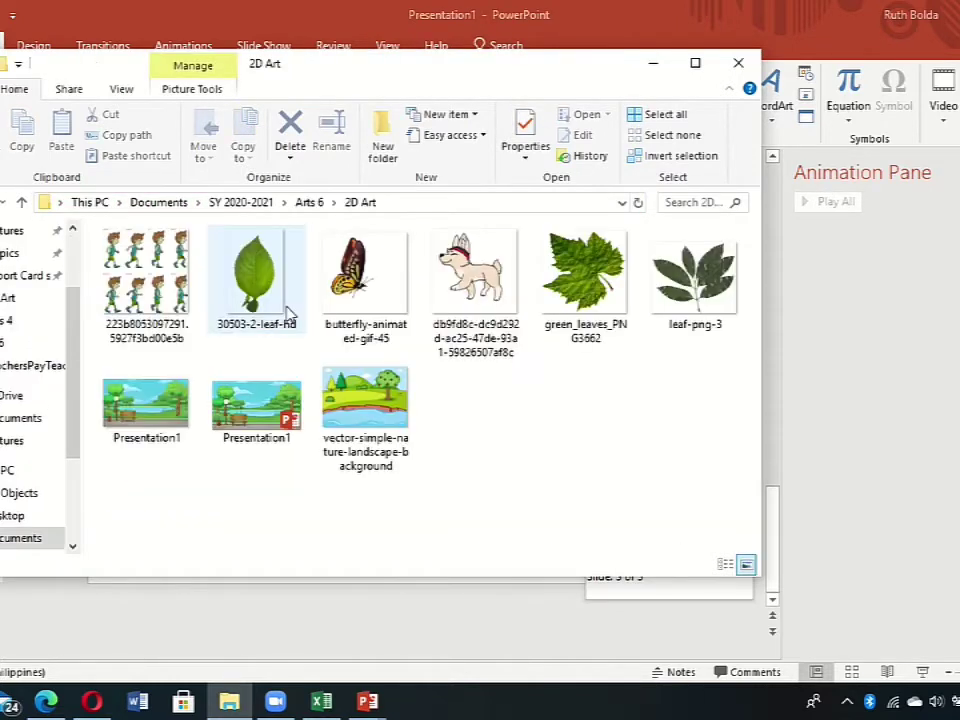
pyautogui.click(170, 308)
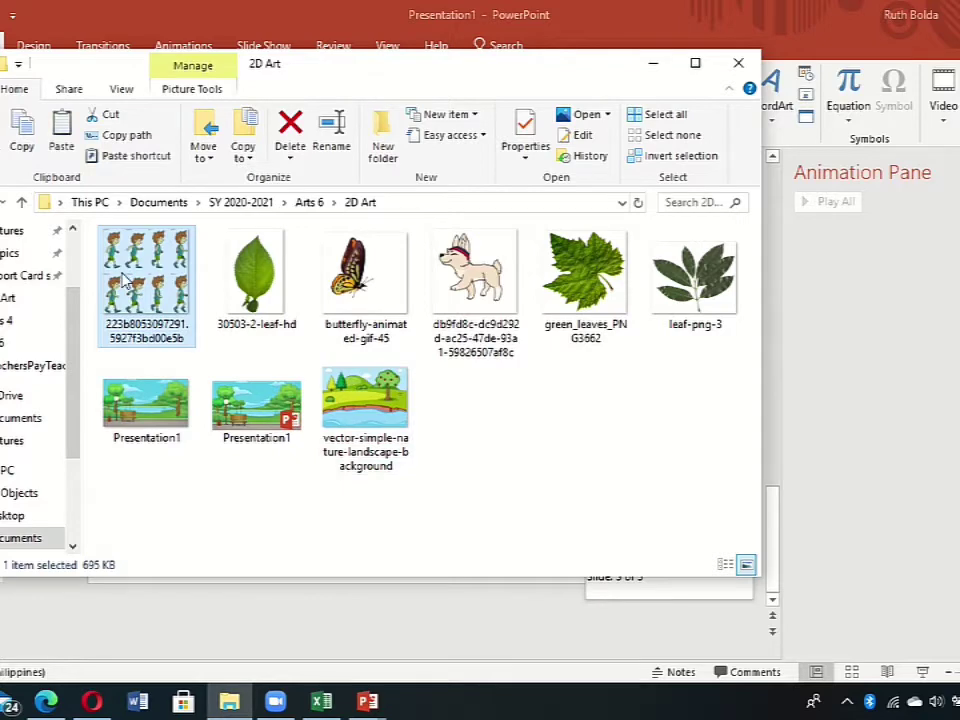
pyautogui.click(475, 550)
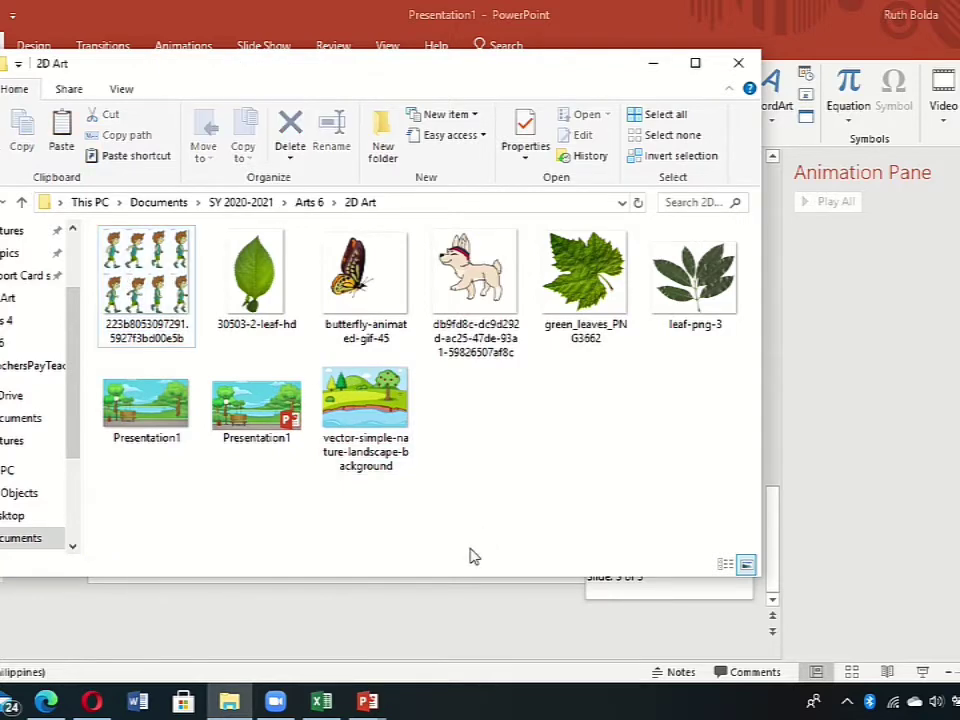
pyautogui.click(455, 615)
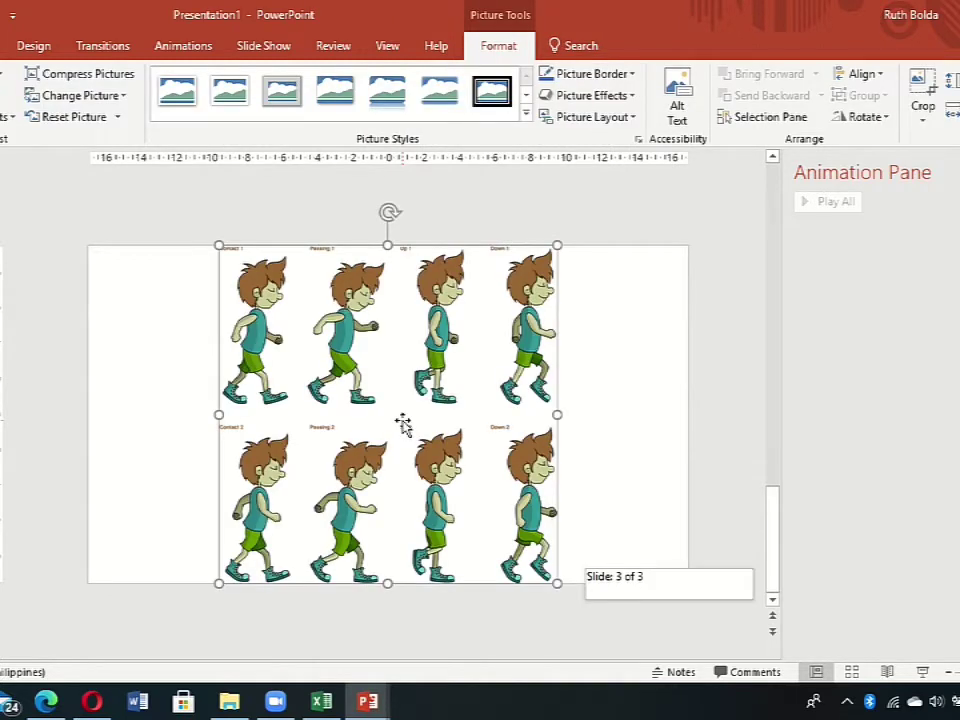
# - Crop the sprite sheet down to the first walking figure
pyautogui.click(924, 98)
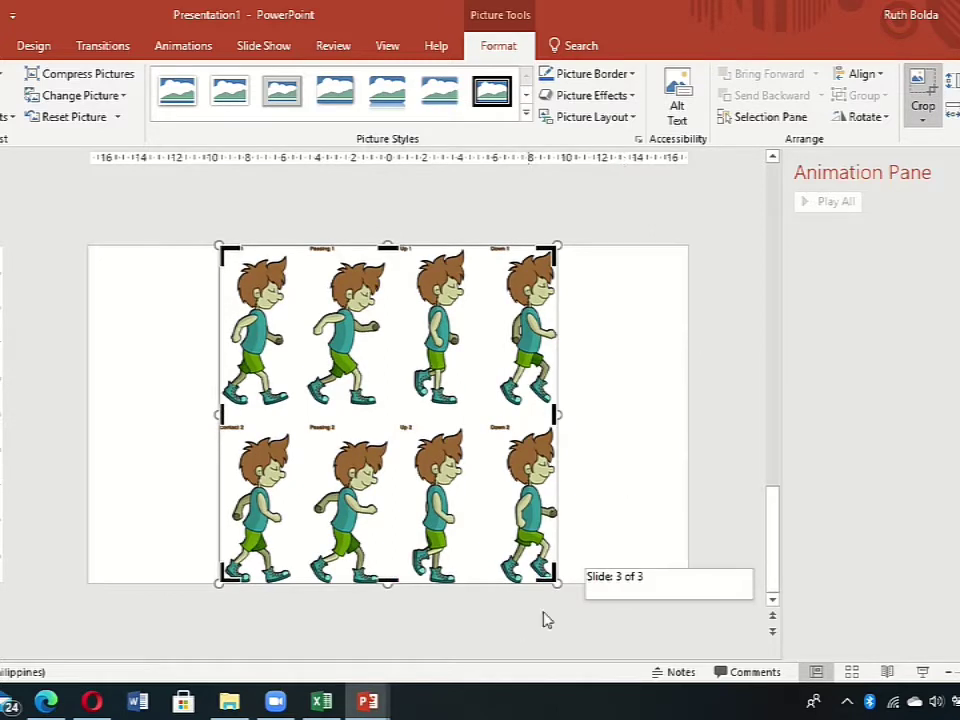
pyautogui.moveTo(555, 577); pyautogui.dragTo(293, 408)
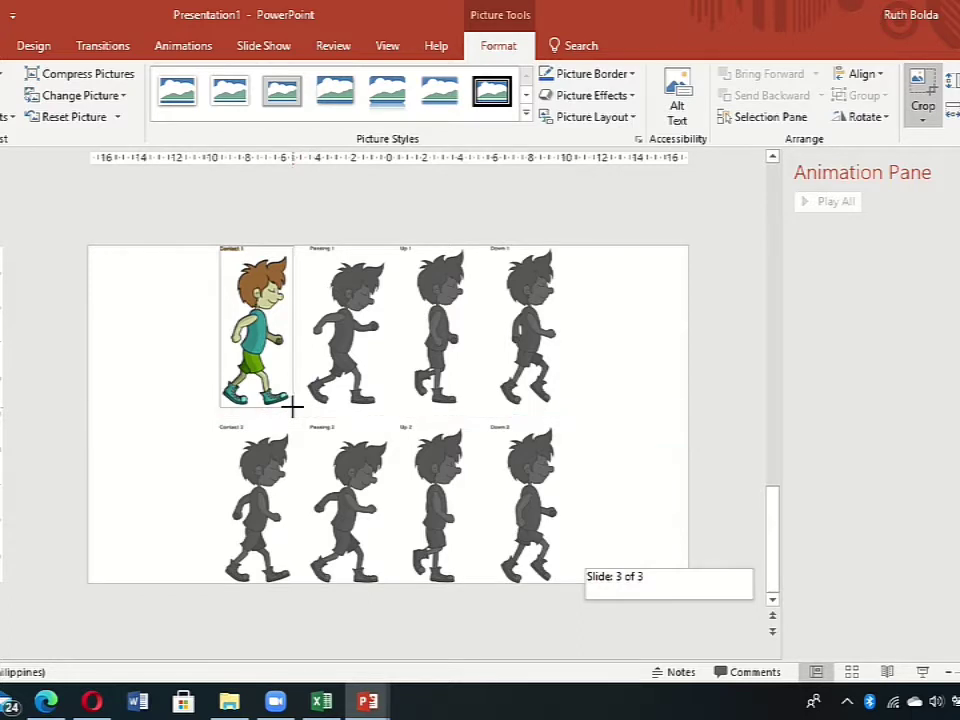
pyautogui.moveTo(293, 408); pyautogui.dragTo(291, 406)
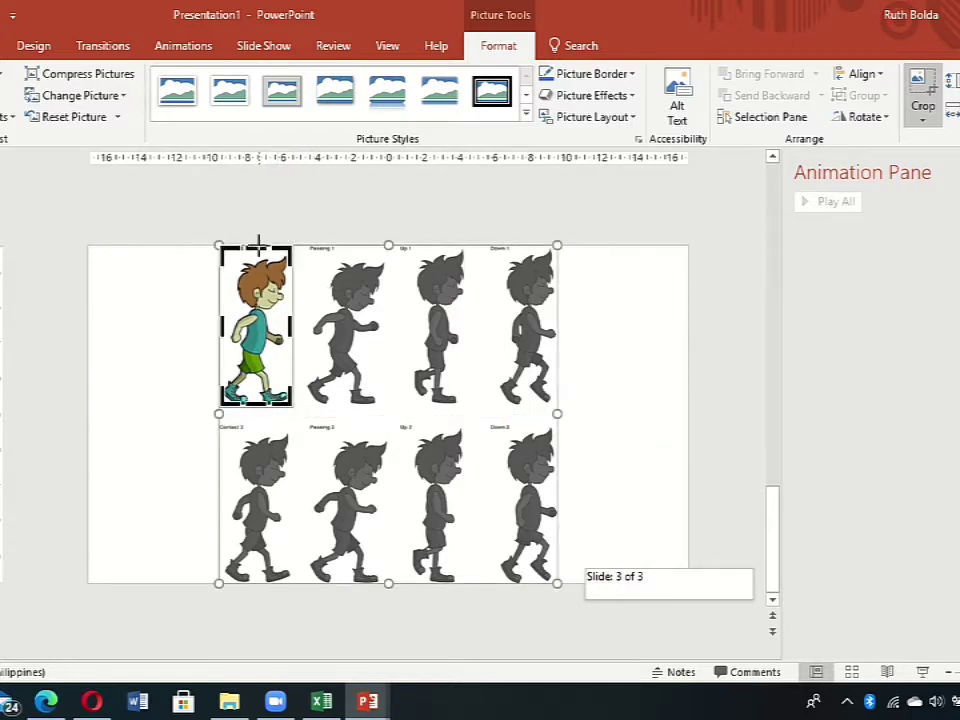
pyautogui.moveTo(257, 244); pyautogui.dragTo(261, 254)
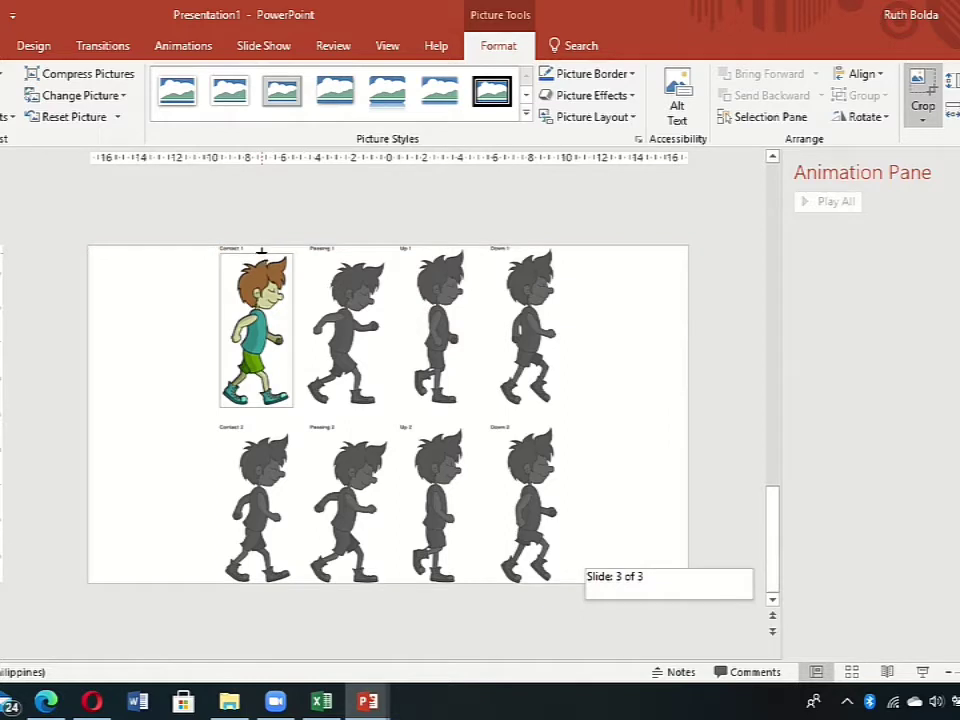
pyautogui.click(924, 86)
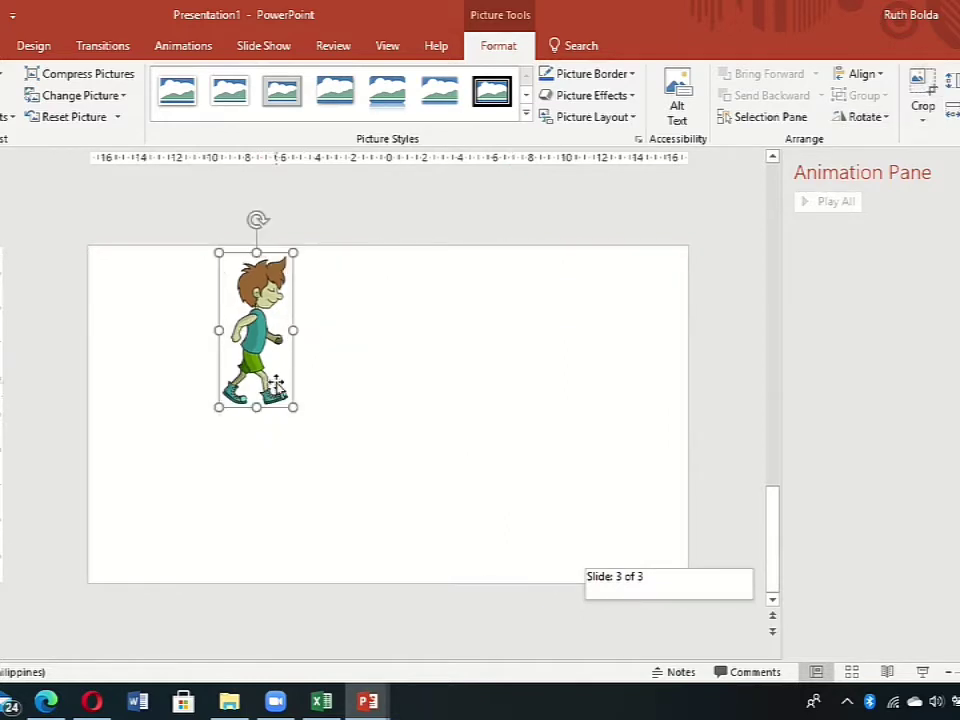
# - Duplicate the walker, line both up at the left edge, and re-crop the copy to the next pose
pyautogui.hotkey('ctrl', 'c')
pyautogui.hotkey('ctrl', 'v')
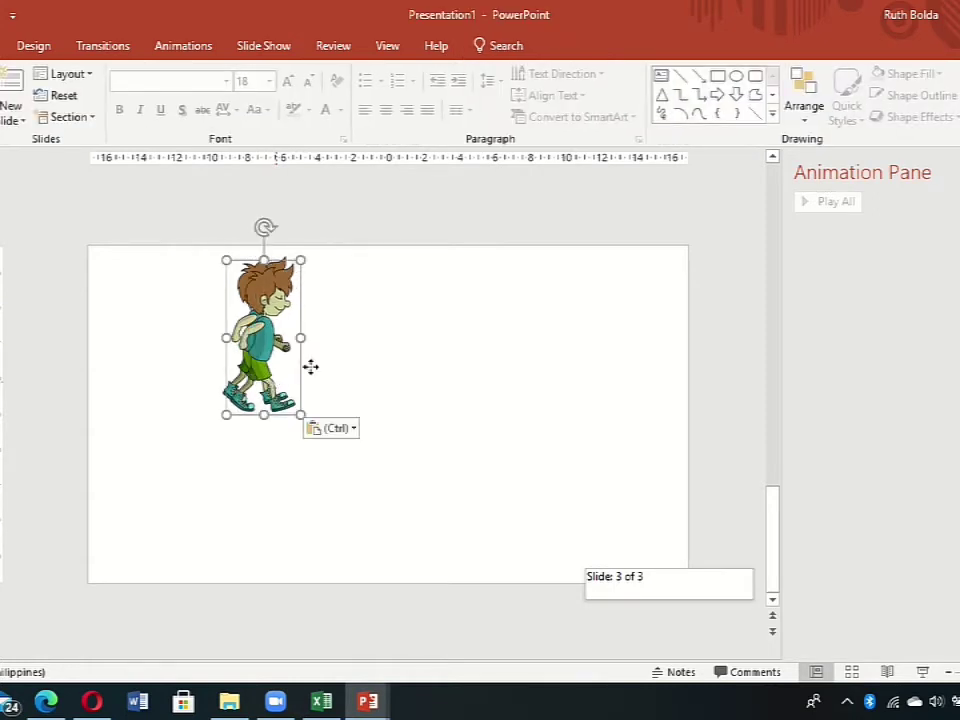
pyautogui.moveTo(277, 388)
pyautogui.mouseDown()
pyautogui.moveTo(338, 370)
pyautogui.moveTo(334, 390)
pyautogui.mouseUp()
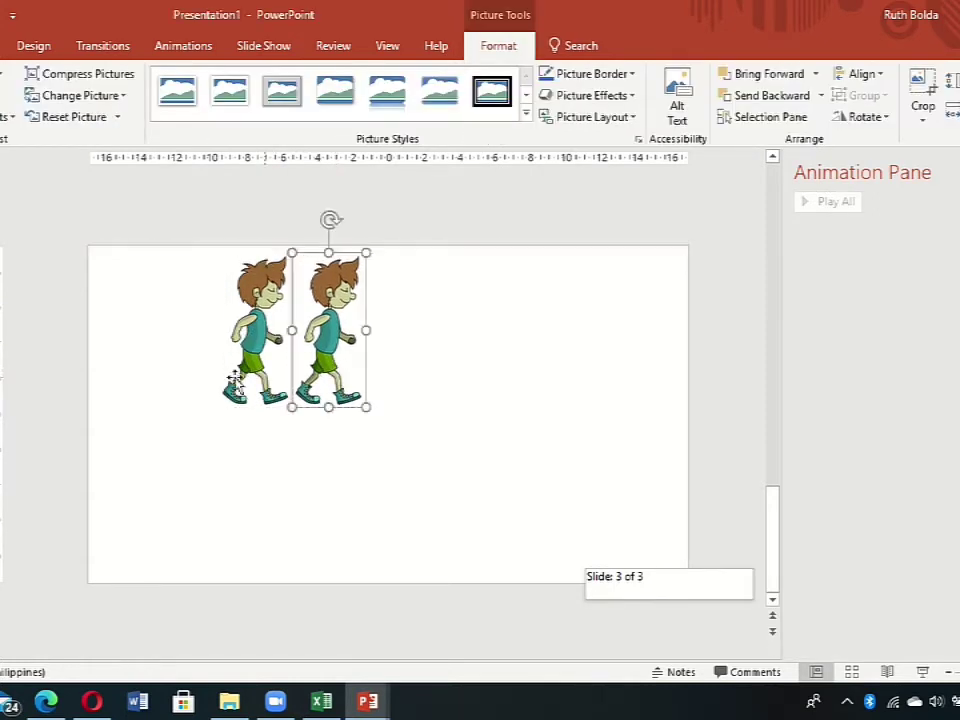
pyautogui.moveTo(238, 380); pyautogui.dragTo(112, 440)
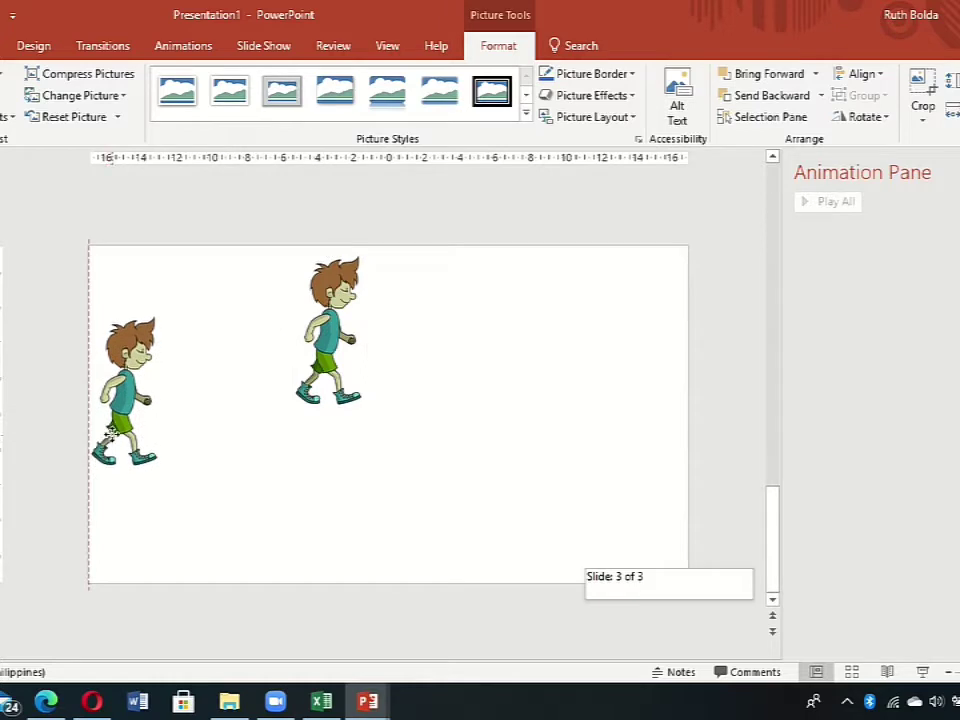
pyautogui.moveTo(340, 381); pyautogui.dragTo(206, 437)
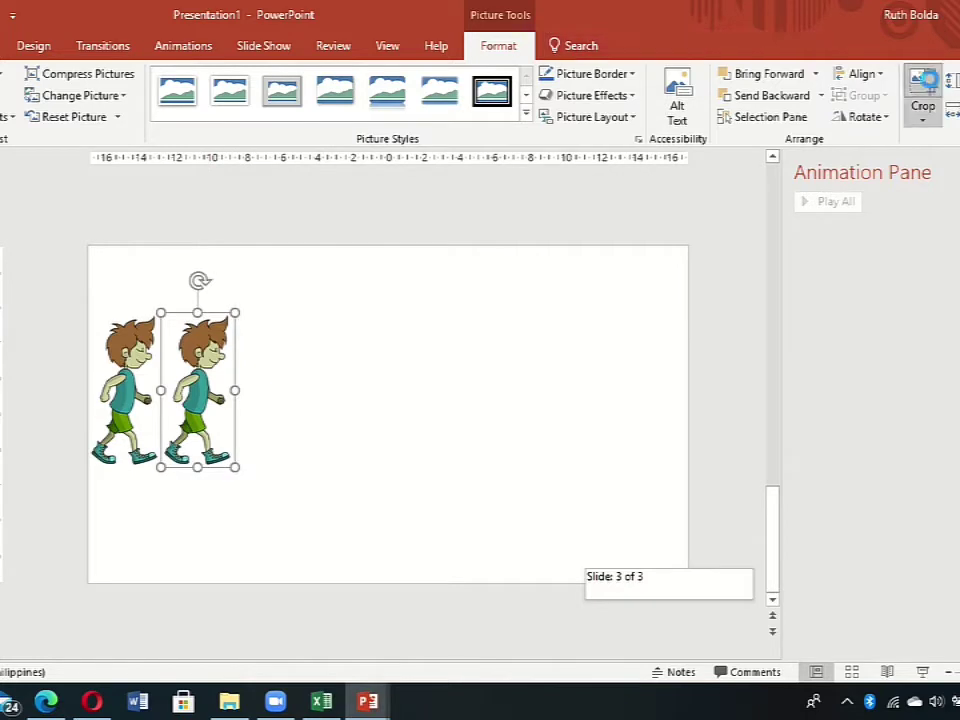
pyautogui.click(923, 95)
pyautogui.moveTo(353, 391); pyautogui.dragTo(261, 390)
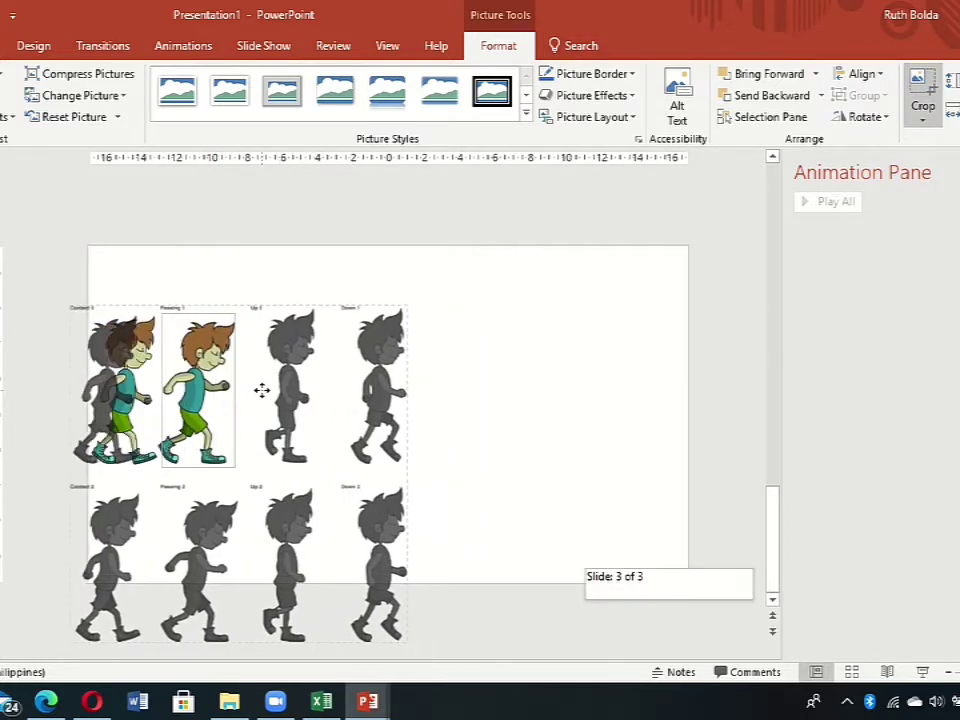
pyautogui.moveTo(261, 390); pyautogui.dragTo(242, 392)
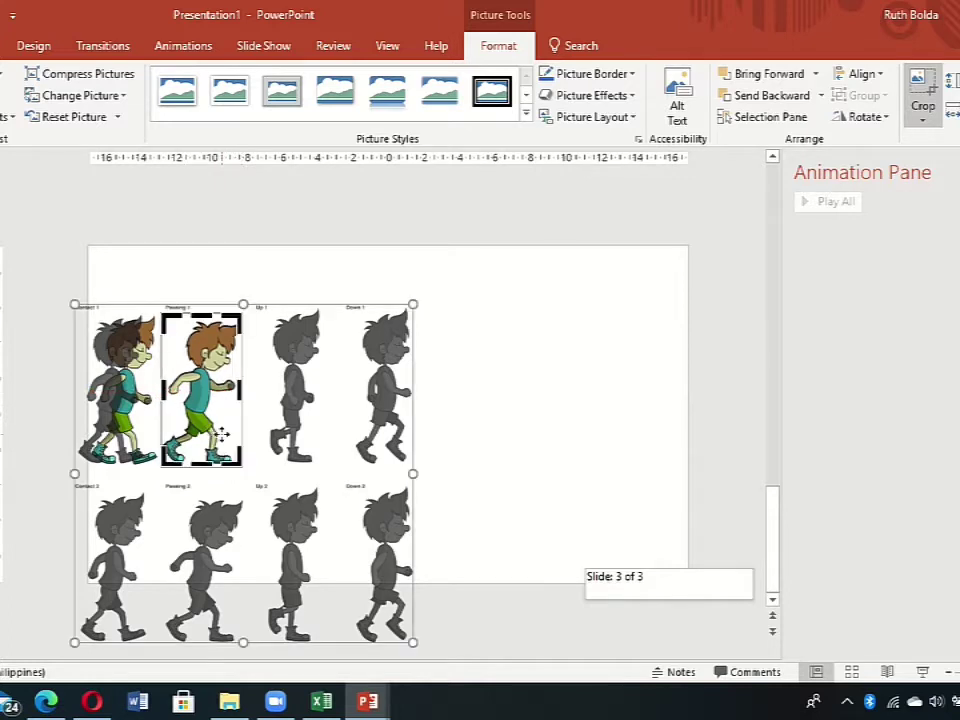
# - Finish the second walker's crop and paste a copy into third position
pyautogui.click(922, 95)
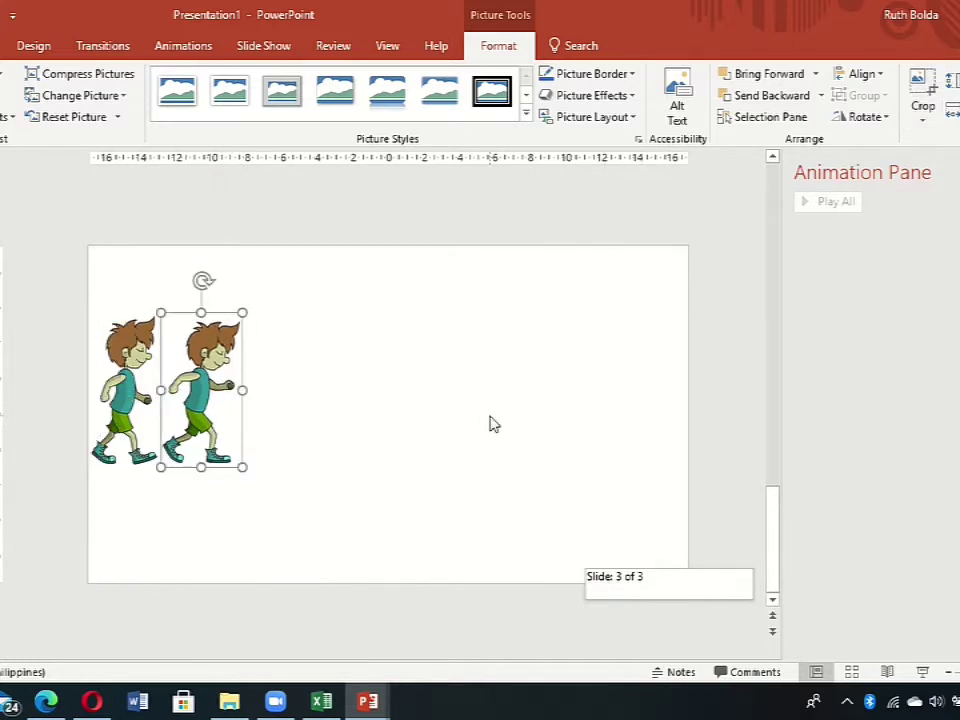
pyautogui.hotkey('ctrl', 'c')
pyautogui.hotkey('ctrl', 'v')
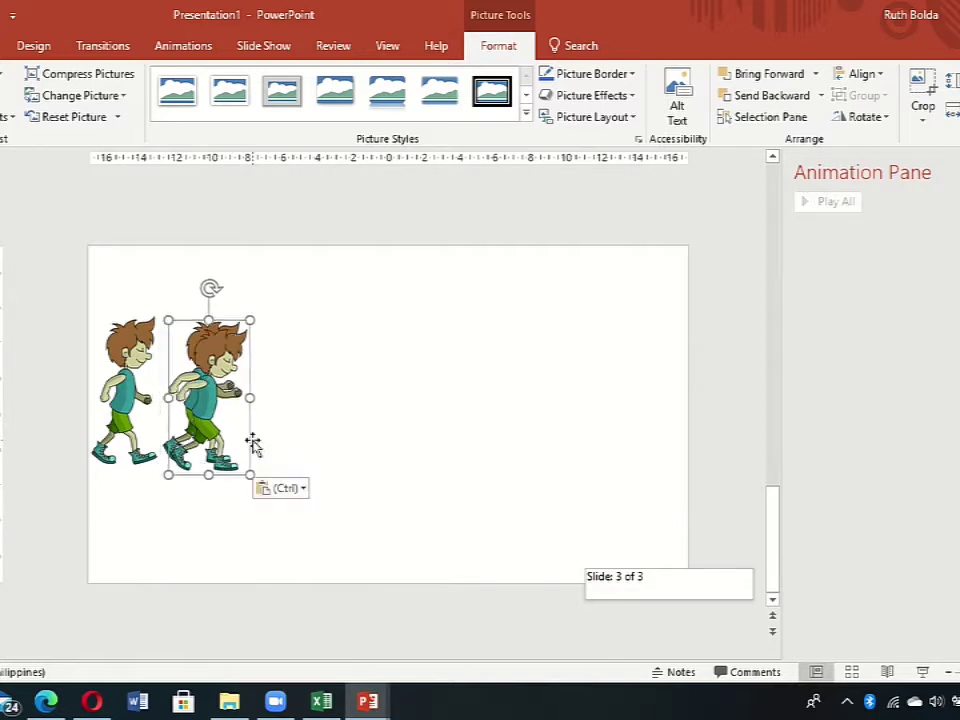
pyautogui.moveTo(223, 441)
pyautogui.mouseDown()
pyautogui.moveTo(297, 432)
pyautogui.moveTo(289, 439)
pyautogui.mouseUp()
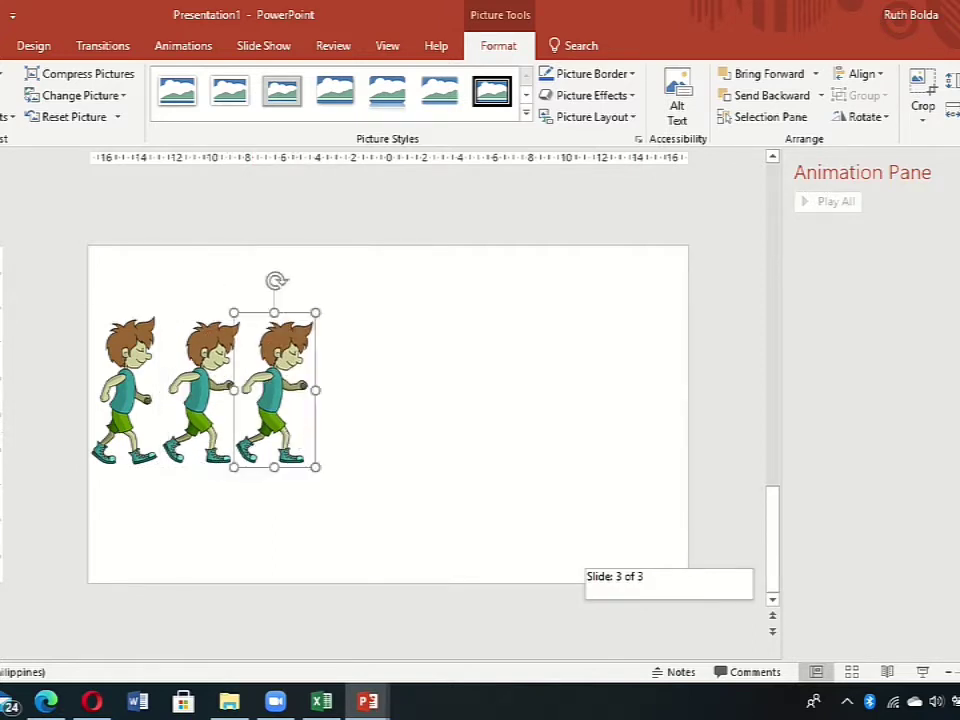
# - Crop the third walker so it shows the third pose
pyautogui.click(927, 88)
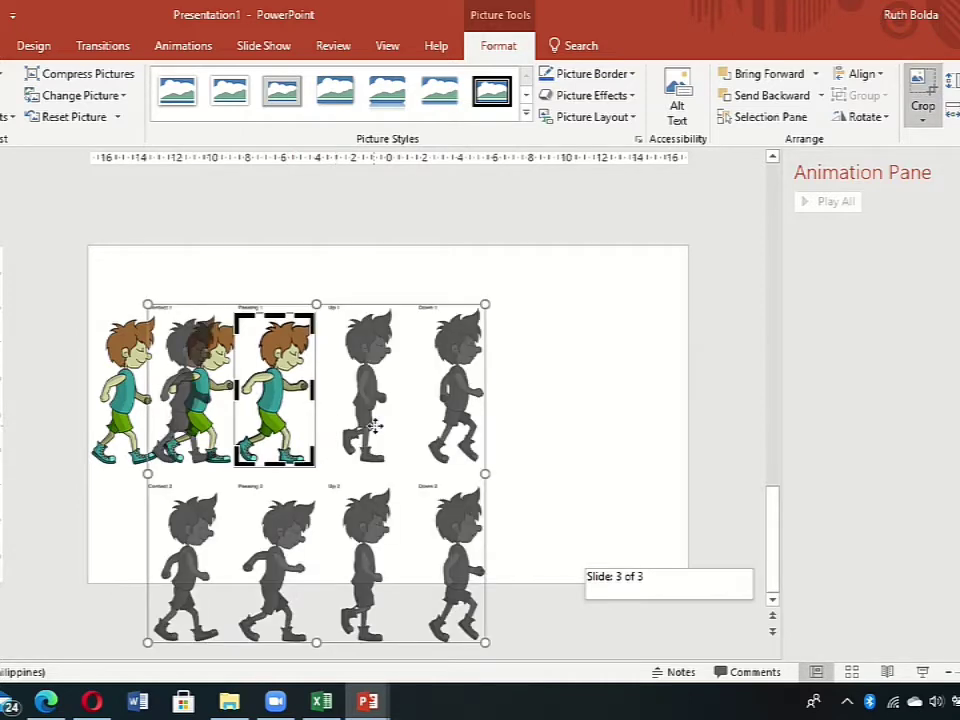
pyautogui.press('Delete')
pyautogui.hotkey('ctrl', 'z')
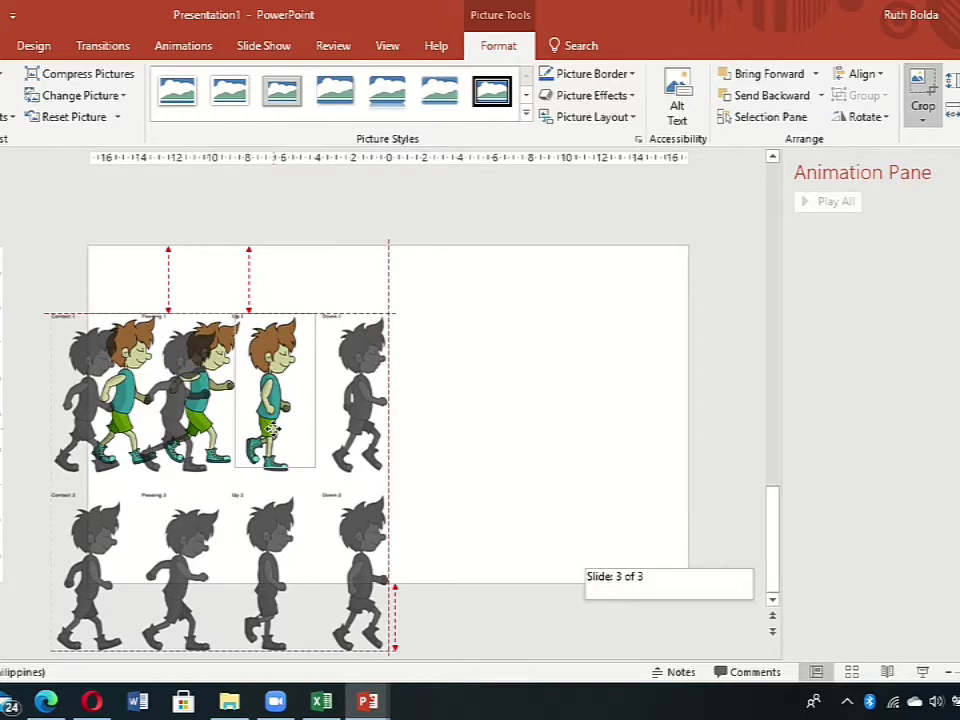
pyautogui.moveTo(273, 428); pyautogui.dragTo(277, 476)
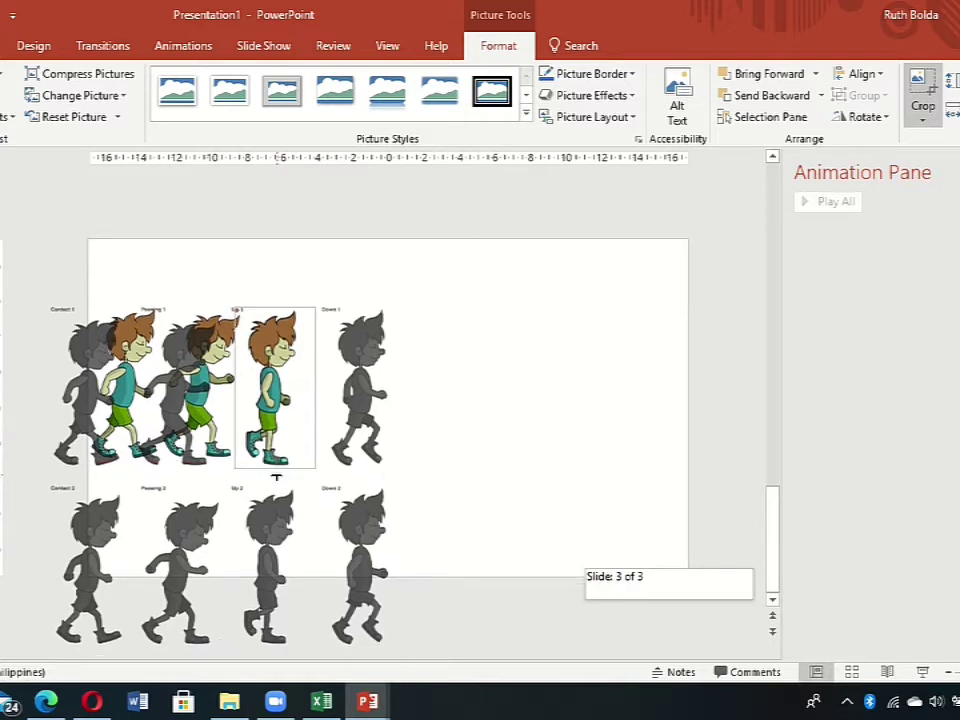
pyautogui.moveTo(277, 476); pyautogui.dragTo(277, 470)
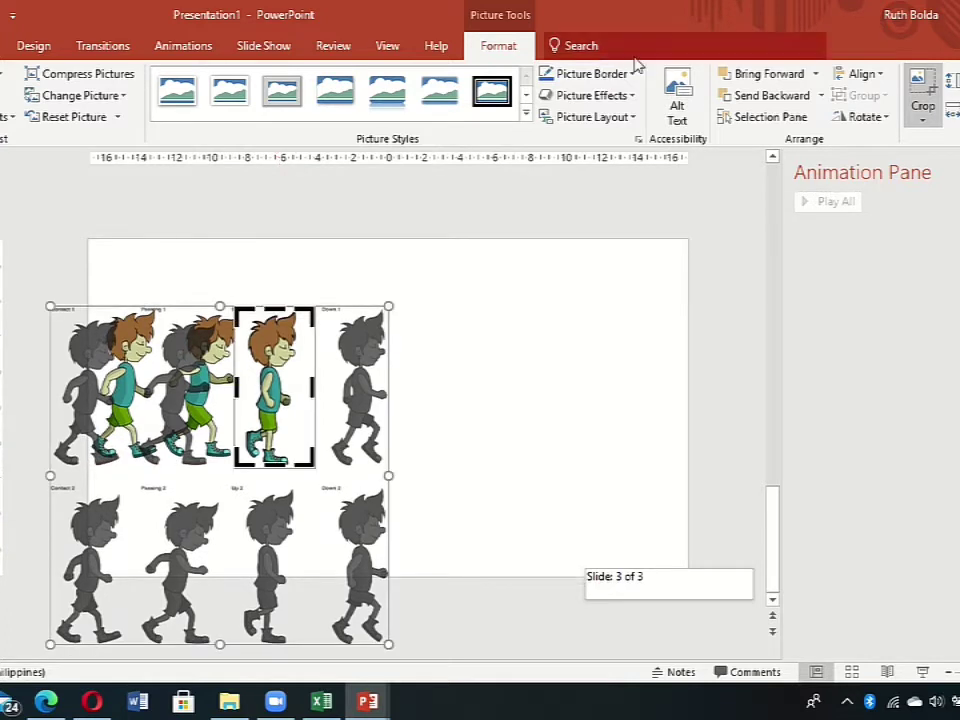
pyautogui.click(938, 82)
pyautogui.click(561, 441)
pyautogui.click(272, 420)
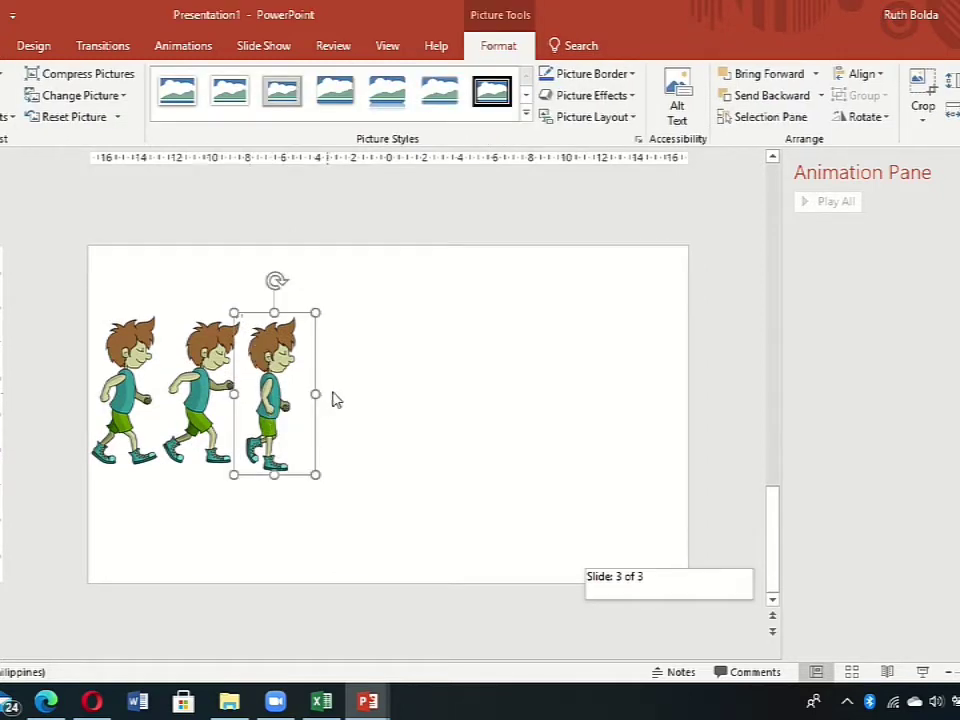
# - Add a fourth walker beside the third and crop it to the fourth pose
pyautogui.hotkey('ctrl', 'c')
pyautogui.hotkey('ctrl', 'v')
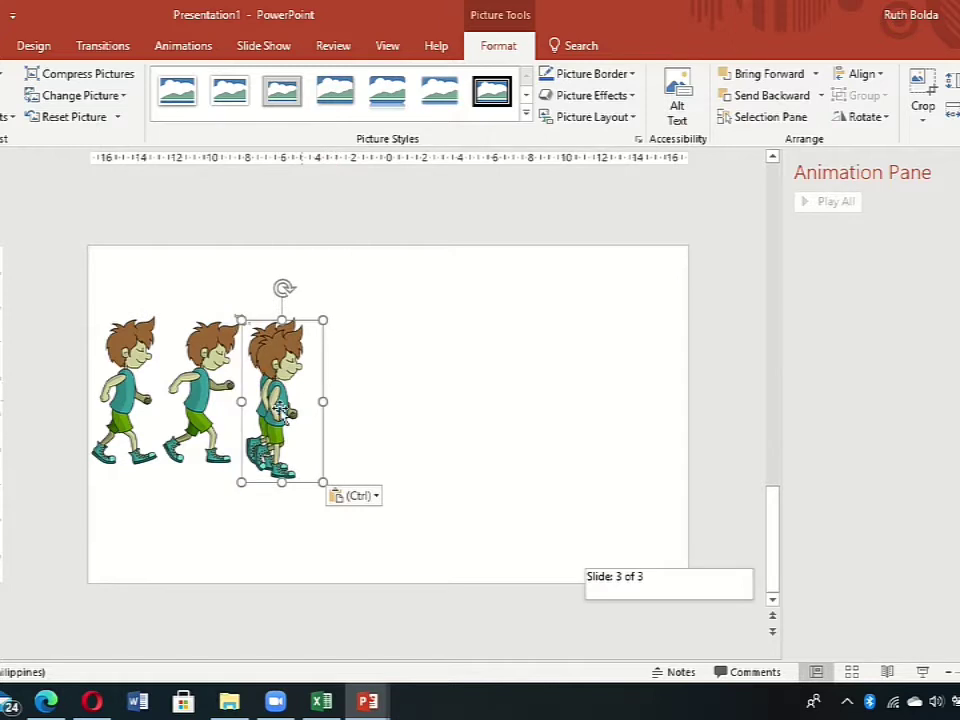
pyautogui.moveTo(269, 405); pyautogui.dragTo(315, 399)
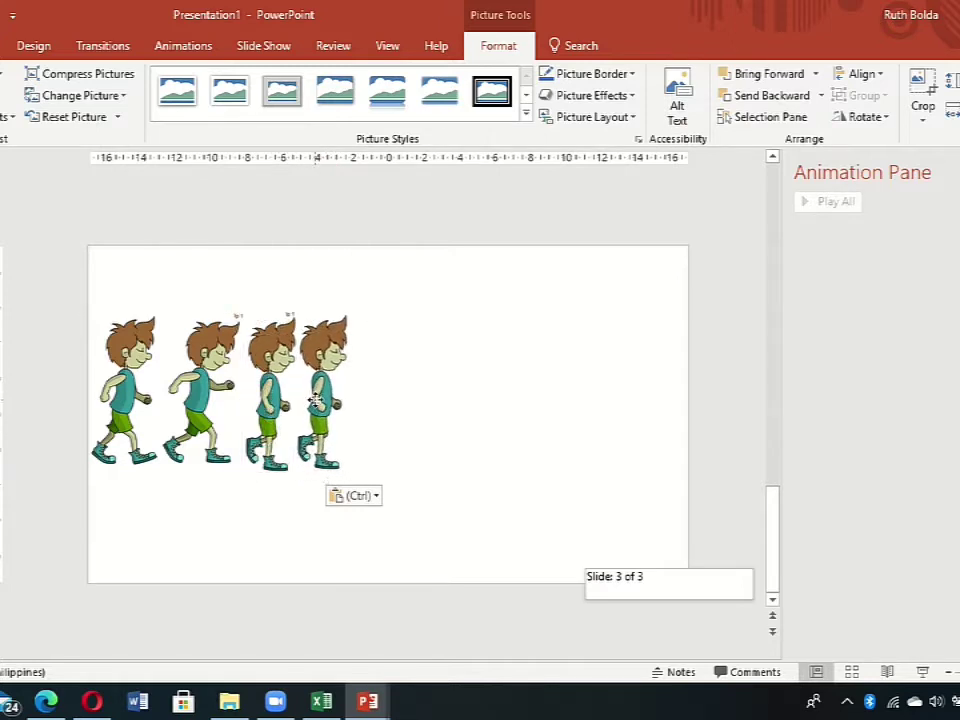
pyautogui.click(316, 400)
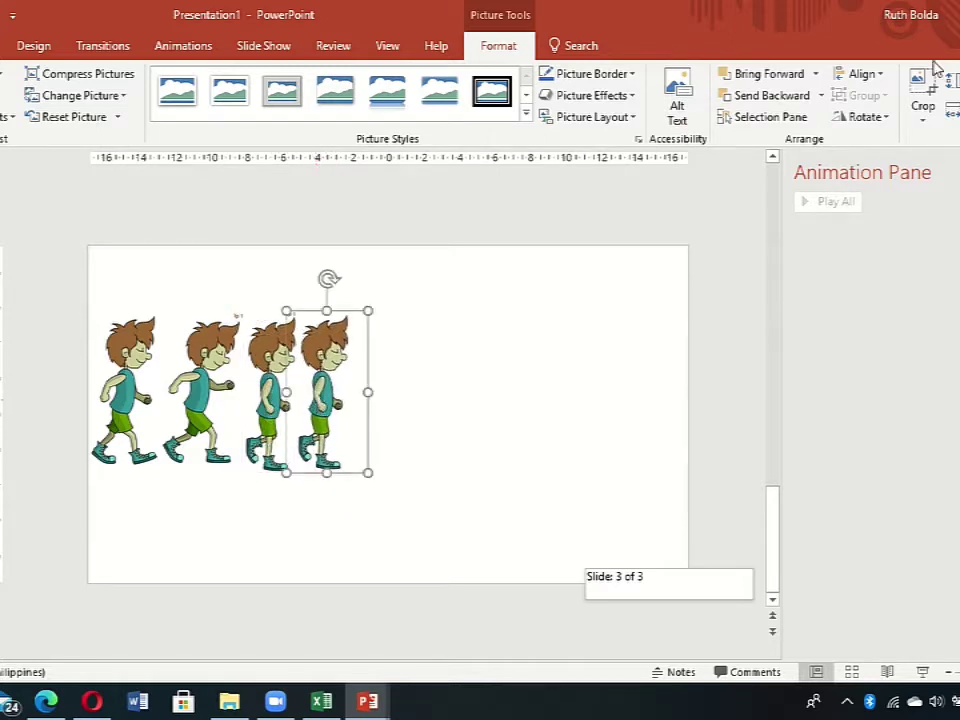
pyautogui.click(922, 90)
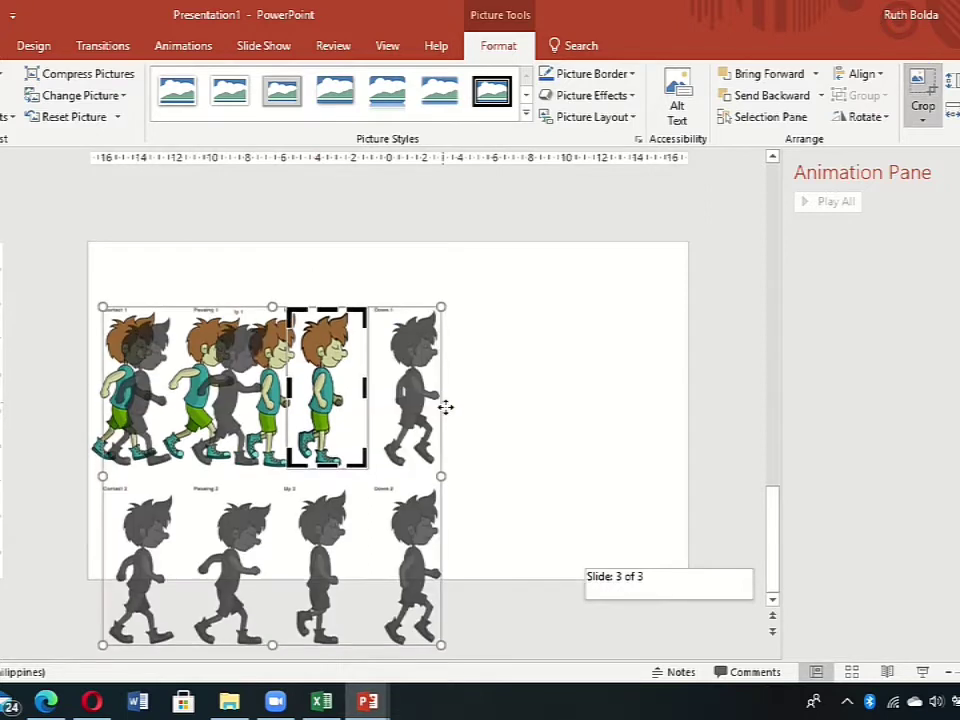
pyautogui.moveTo(415, 427); pyautogui.dragTo(330, 430)
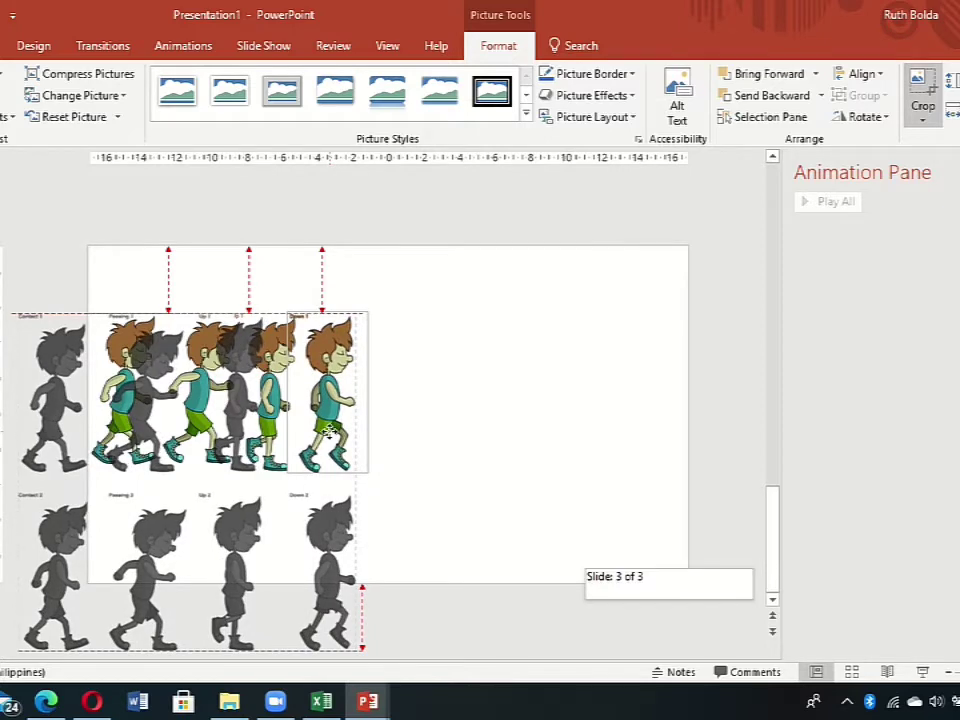
pyautogui.moveTo(330, 430); pyautogui.dragTo(330, 431)
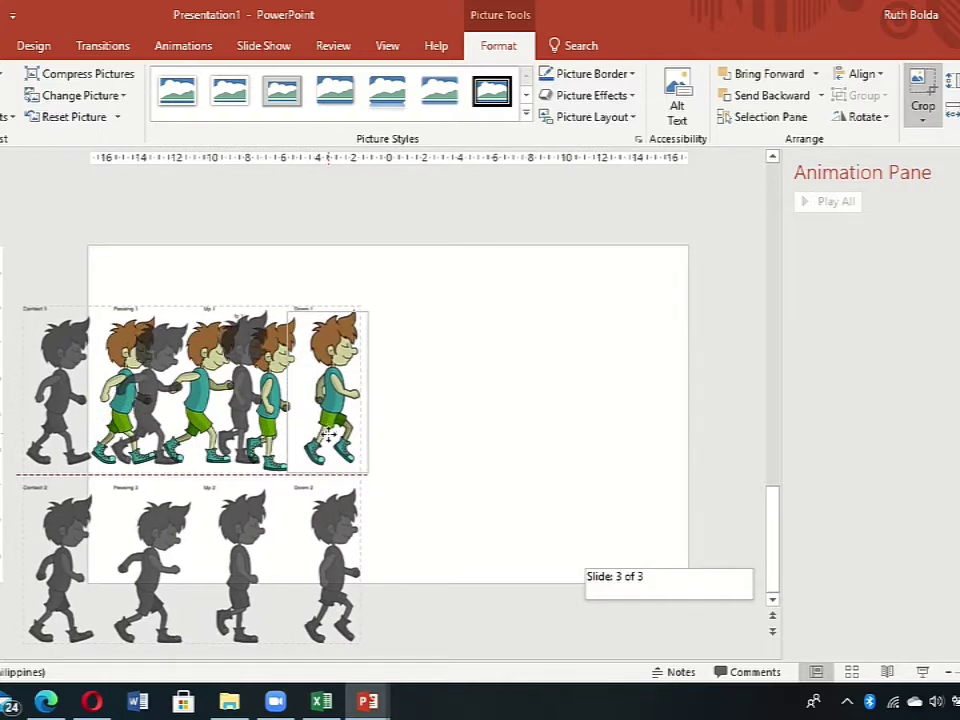
pyautogui.moveTo(327, 430); pyautogui.dragTo(330, 436)
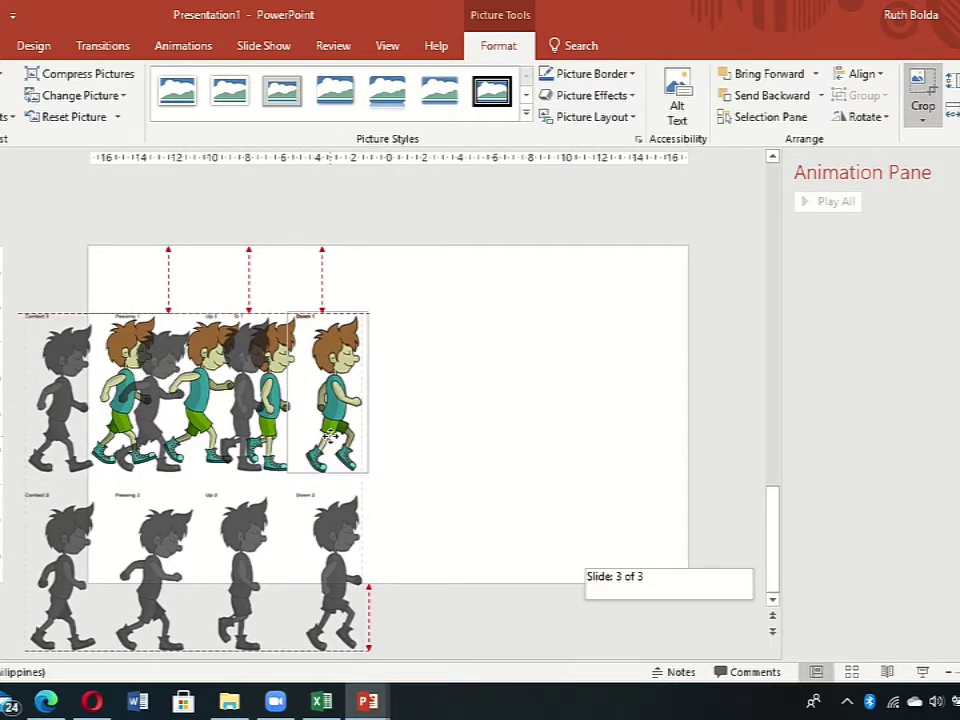
pyautogui.moveTo(327, 431)
pyautogui.mouseDown()
pyautogui.moveTo(296, 456)
pyautogui.moveTo(335, 476)
pyautogui.moveTo(413, 435)
pyautogui.mouseUp()
pyautogui.click(450, 495)
# - Trim the fourth figure's bottom and paste a fifth copy for re-cropping
pyautogui.click(330, 400)
pyautogui.click(923, 95)
pyautogui.press('Escape')
pyautogui.click(493, 388)
pyautogui.hotkey('ctrl', 'v')
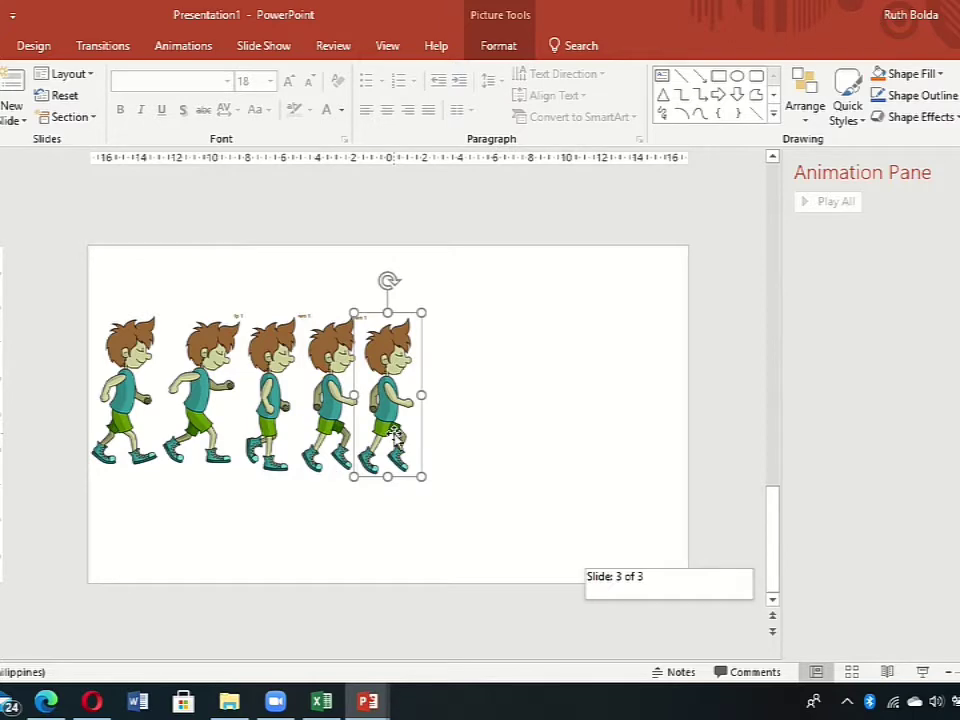
pyautogui.click(498, 45)
pyautogui.click(923, 95)
# - Shift the fifth copy to the next pose and paste a sixth figure
pyautogui.moveTo(338, 582); pyautogui.dragTo(609, 422)
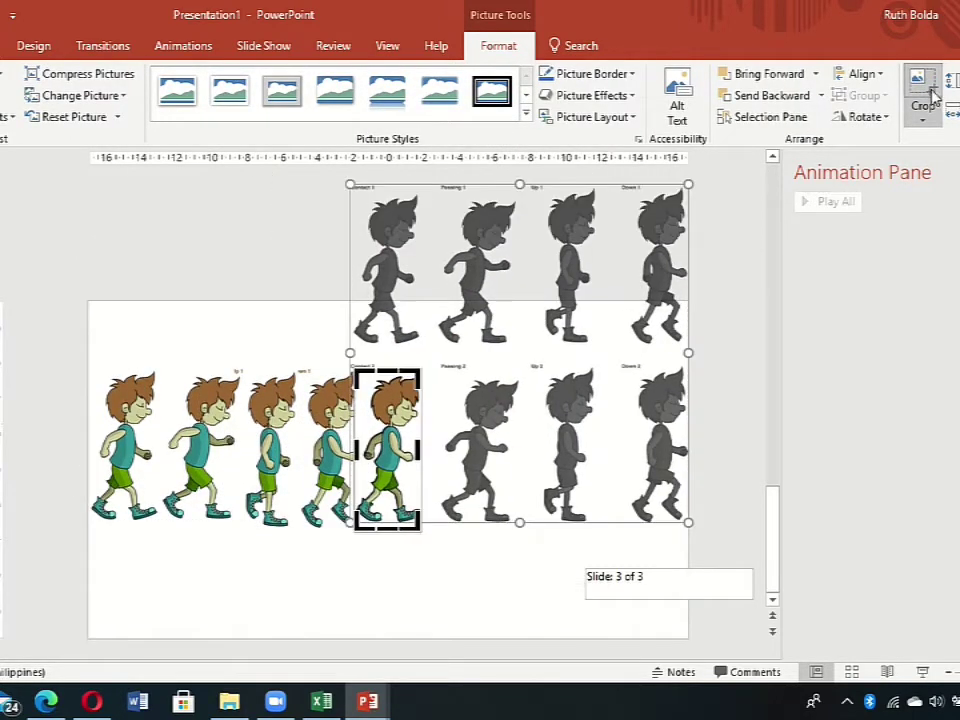
pyautogui.click(930, 96)
pyautogui.hotkey('ctrl', 'v')
pyautogui.click(462, 428)
pyautogui.click(923, 95)
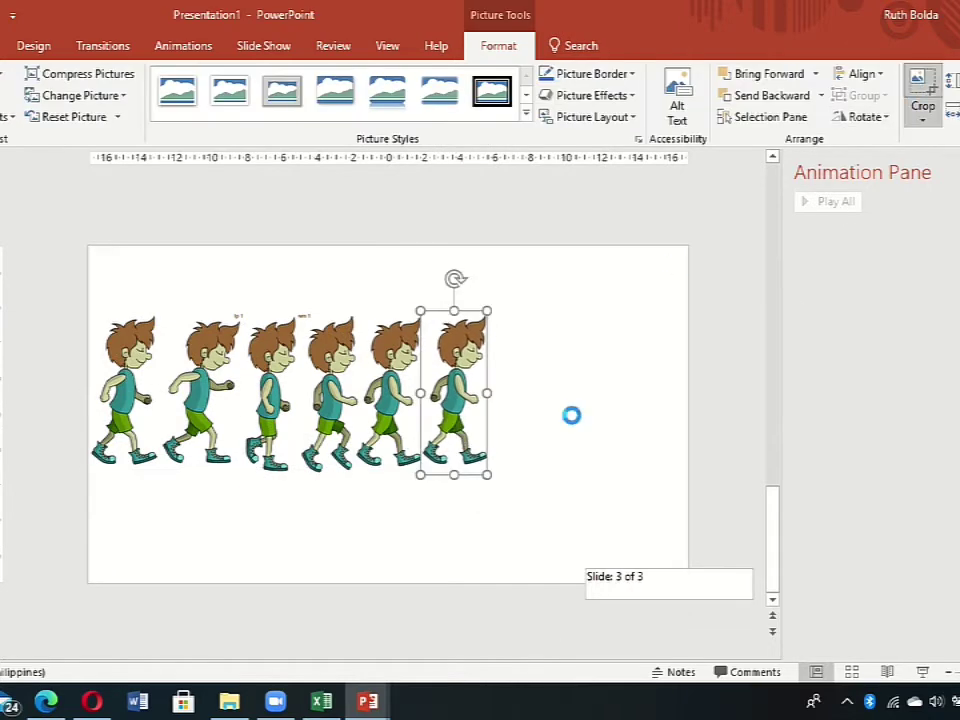
pyautogui.scroll(1, 495, 420)
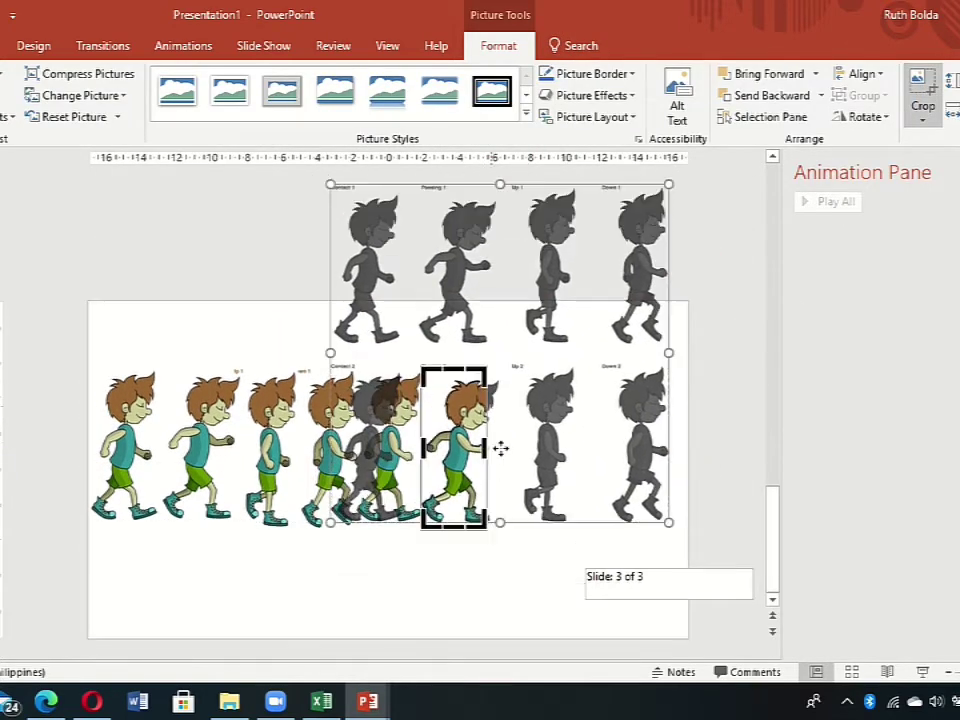
pyautogui.press('Escape')
# - Paste a seventh figure and crop it to the following pose
pyautogui.hotkey('ctrl', 'v')
pyautogui.click(923, 95)
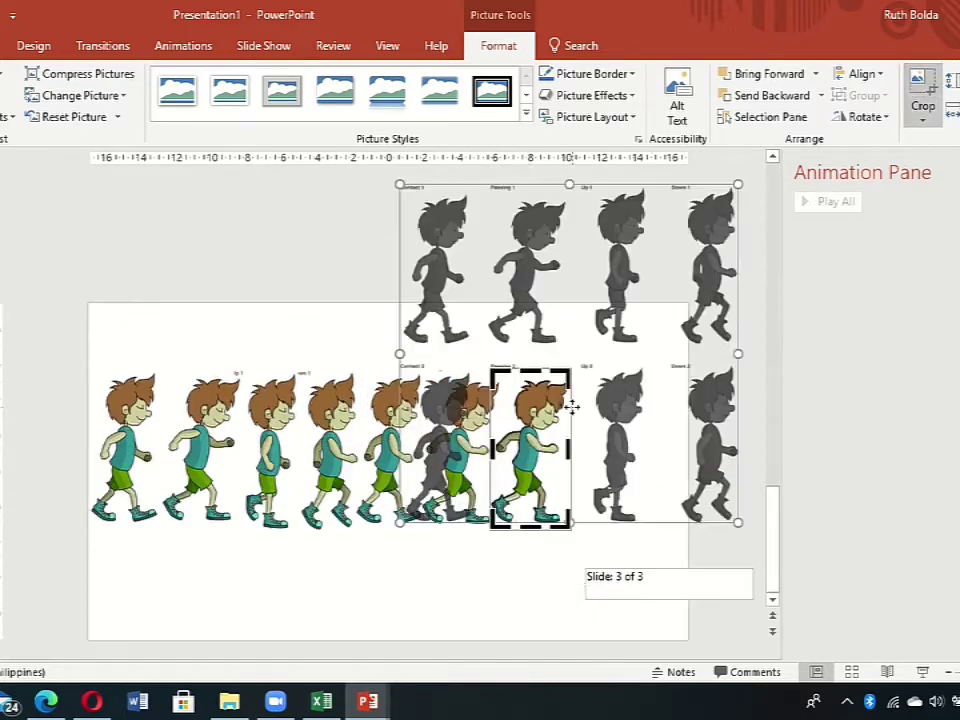
pyautogui.moveTo(570, 403); pyautogui.dragTo(557, 381)
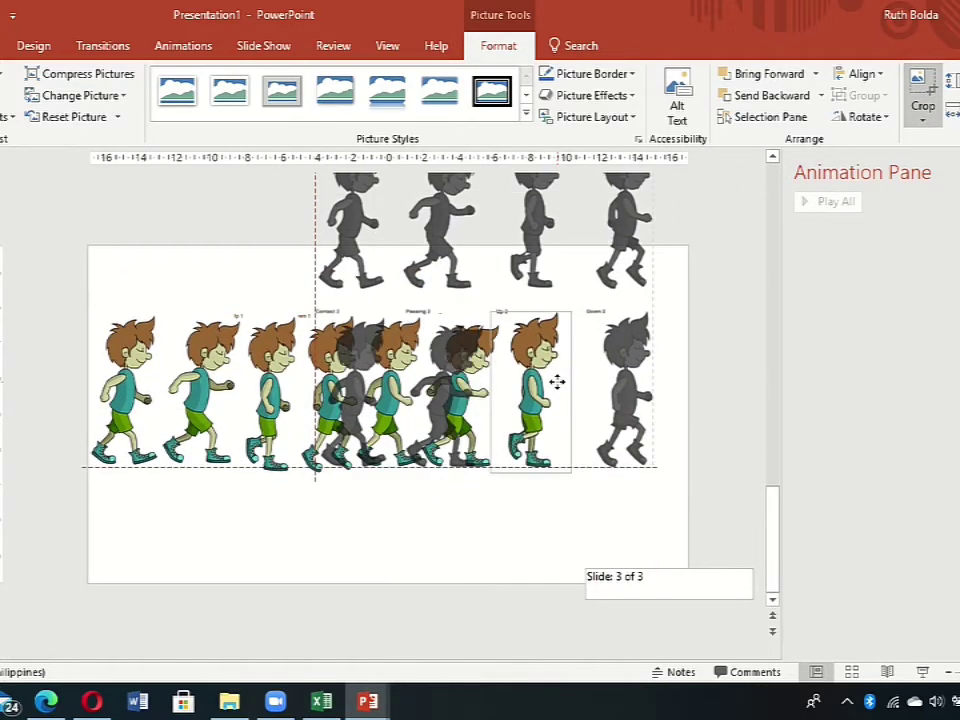
pyautogui.click(696, 390)
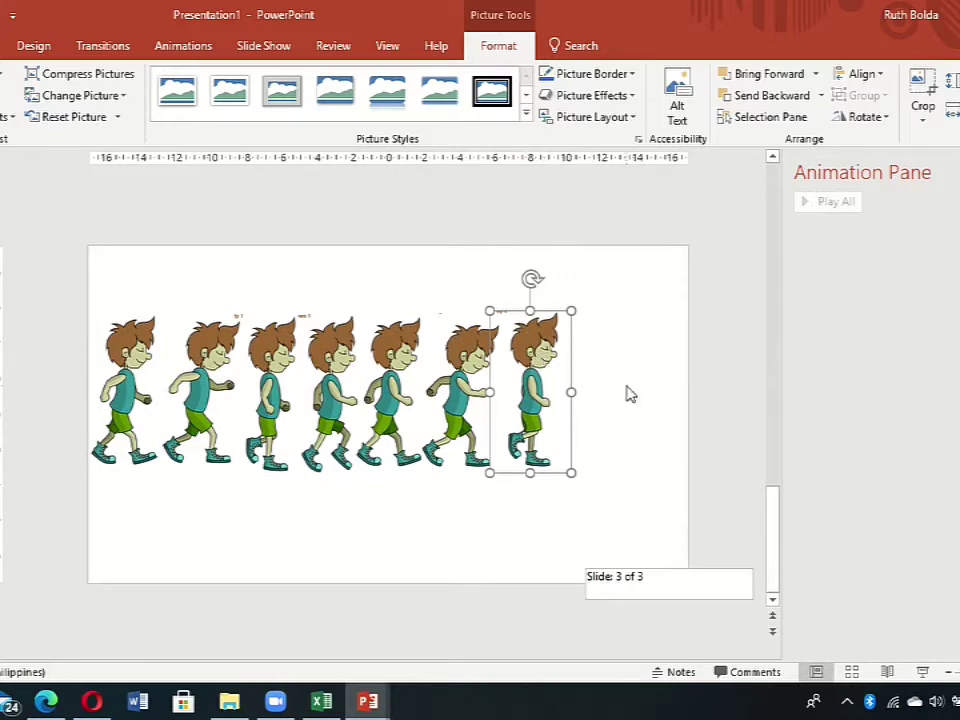
# - Place an eighth copy at the row's right end showing a different pose
pyautogui.hotkey('ctrl', 'c')
pyautogui.hotkey('ctrl', 'v')
pyautogui.moveTo(561, 407); pyautogui.dragTo(583, 407)
pyautogui.click(922, 96)
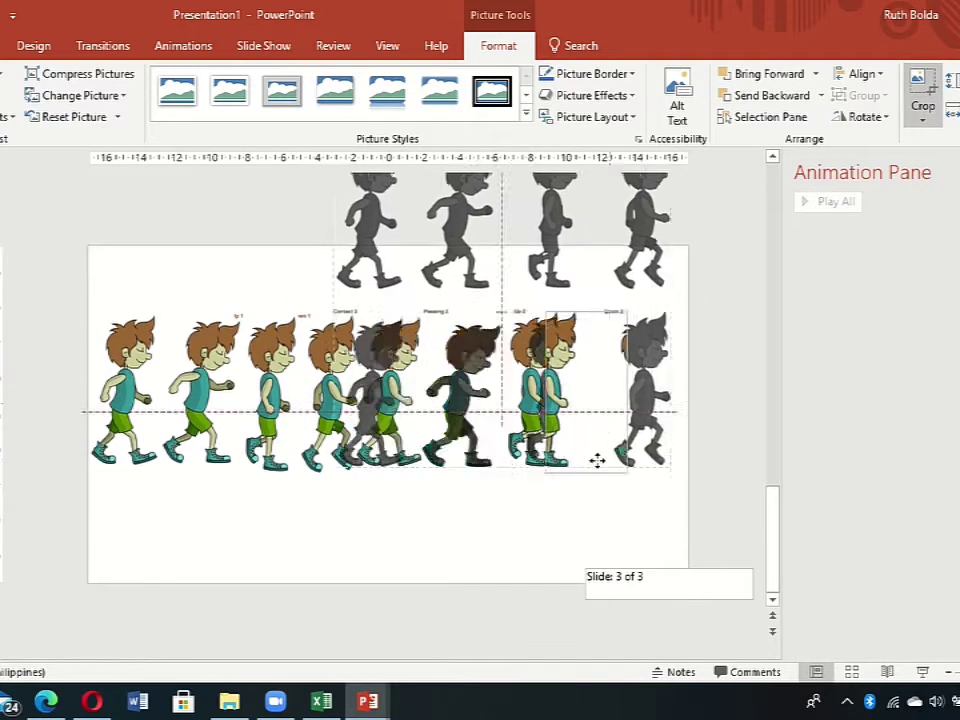
pyautogui.moveTo(597, 460); pyautogui.dragTo(583, 400)
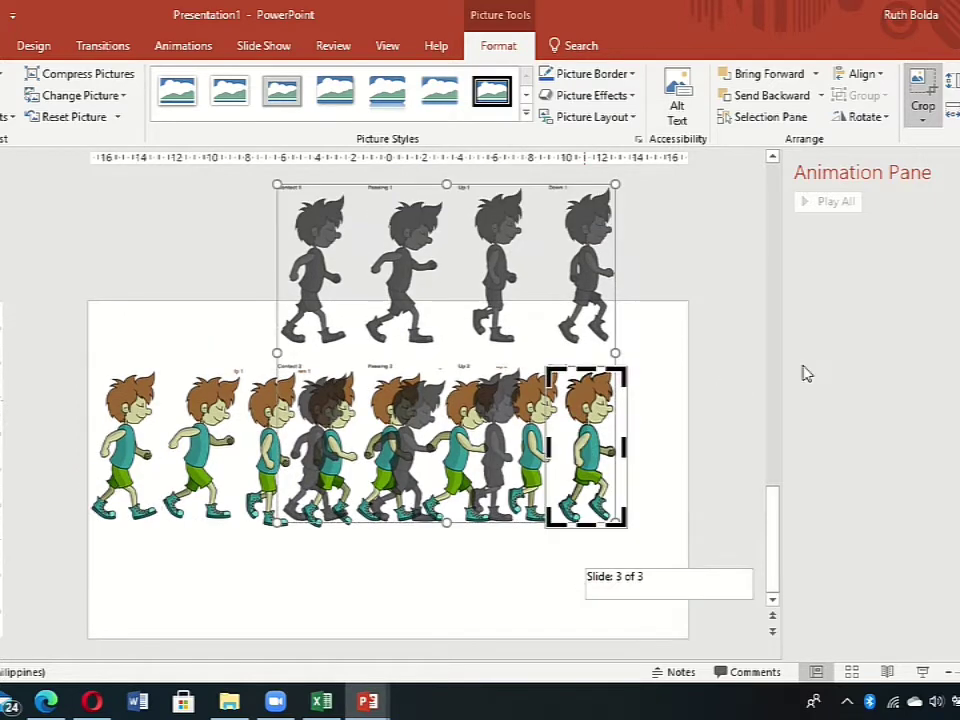
pyautogui.click(926, 92)
# - Copy the first walking figure to the right end as the ninth frame
pyautogui.click(598, 514)
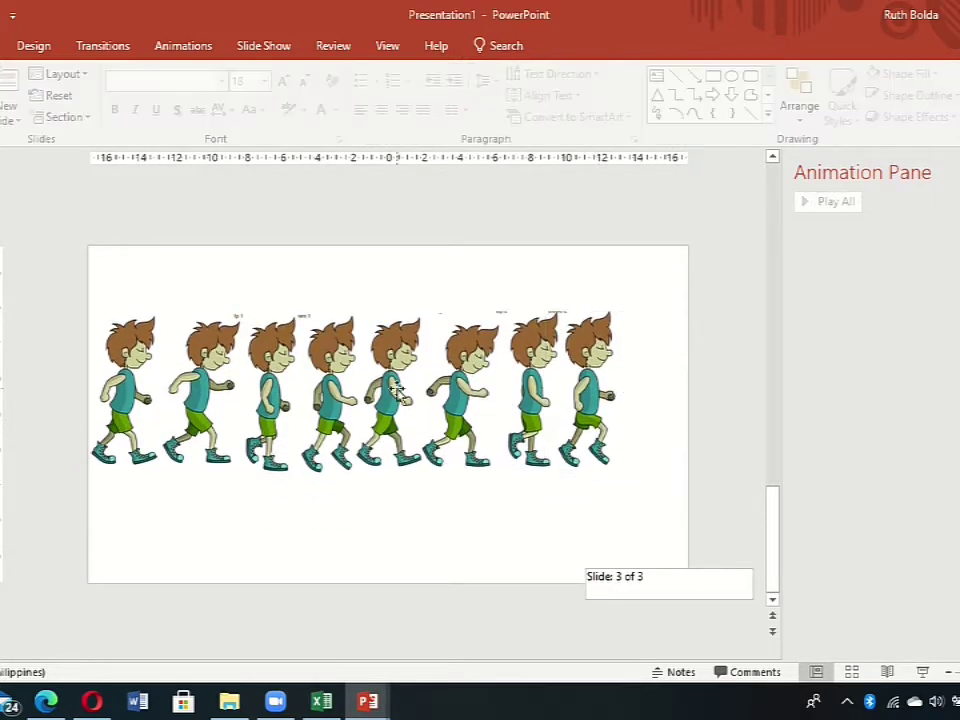
pyautogui.click(130, 428)
pyautogui.hotkey('ctrl', 'c')
pyautogui.hotkey('ctrl', 'v')
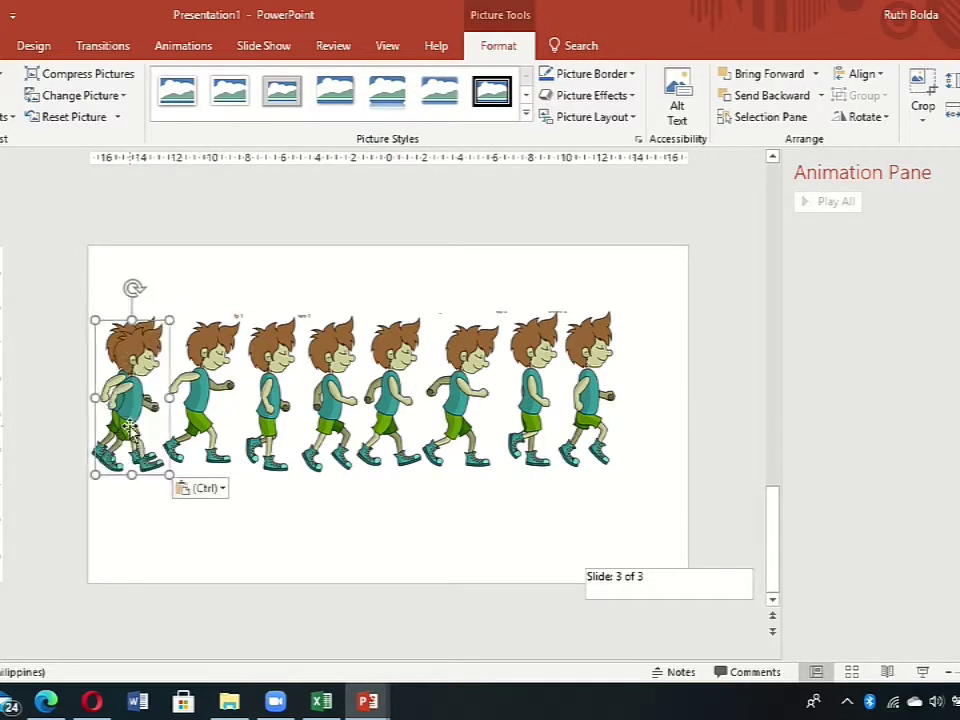
pyautogui.moveTo(133, 438); pyautogui.dragTo(650, 420)
pyautogui.click(386, 574)
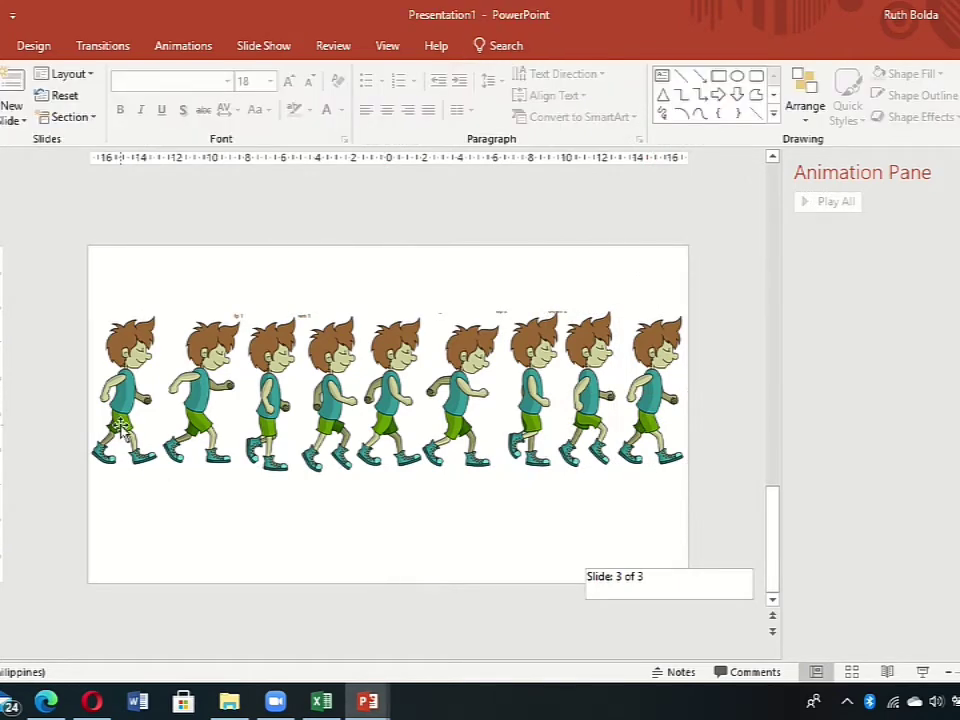
pyautogui.click(120, 428)
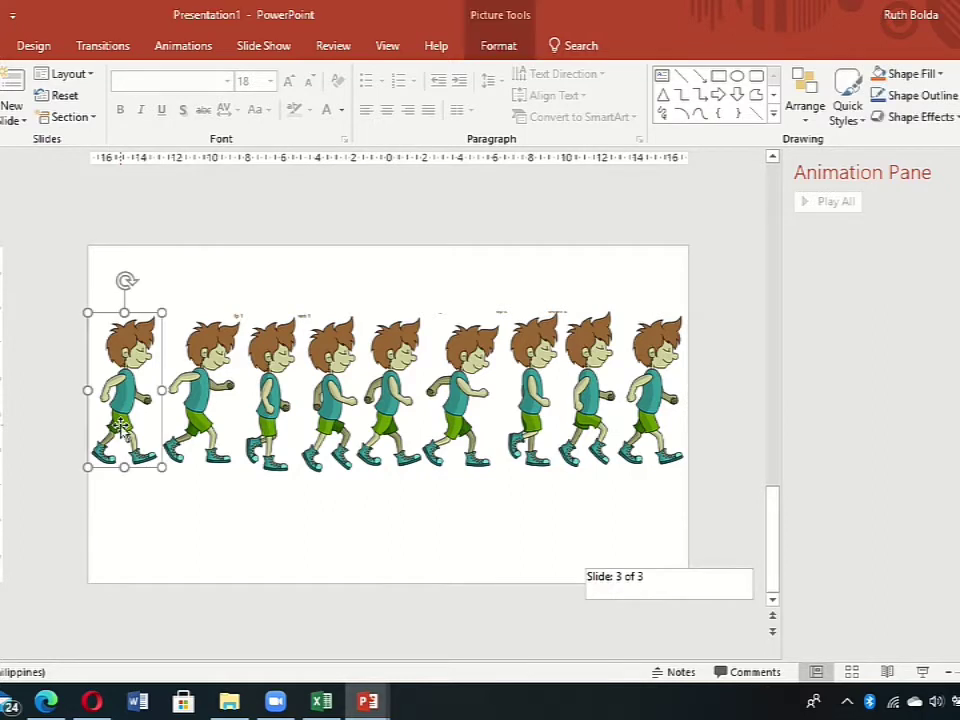
pyautogui.click(500, 47)
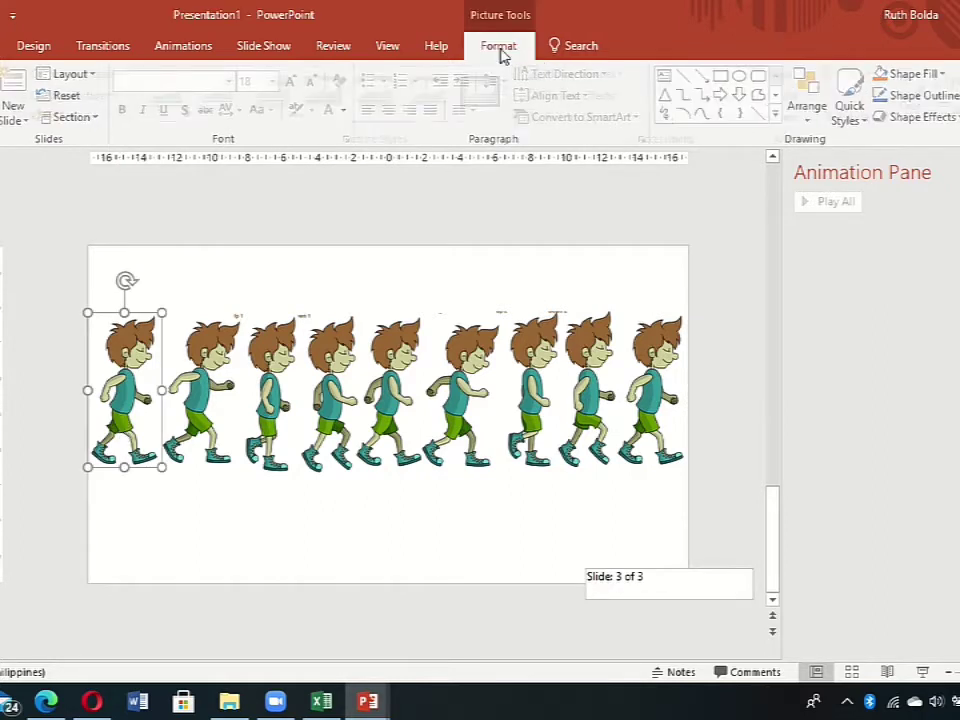
# - Give the first two walking-boy frames an Appear entrance and a Disappear exit each
pyautogui.click(190, 50)
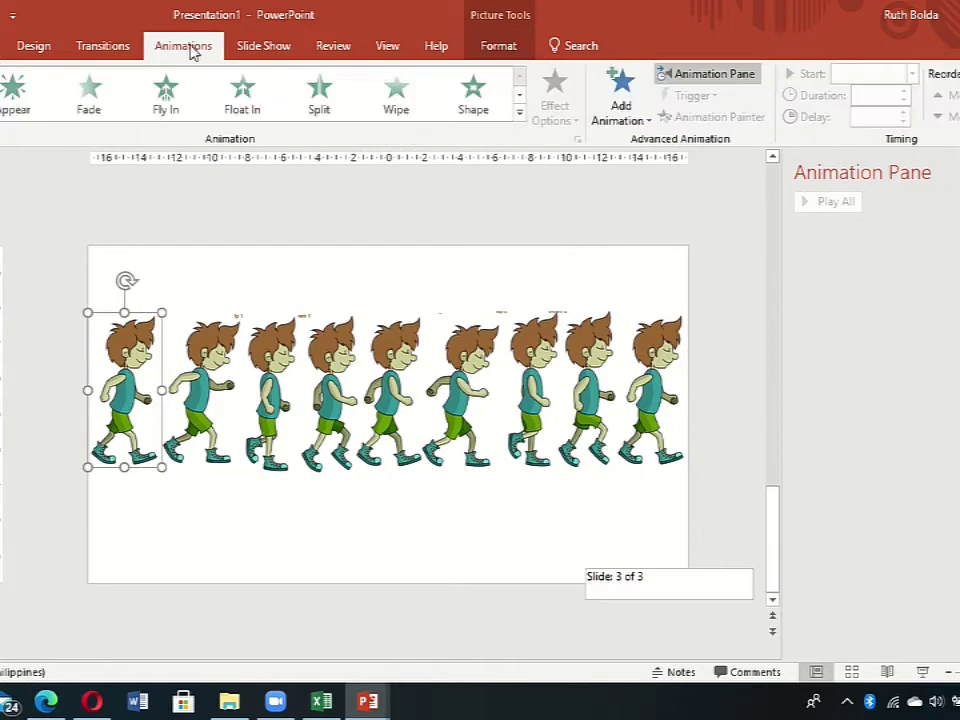
pyautogui.click(618, 110)
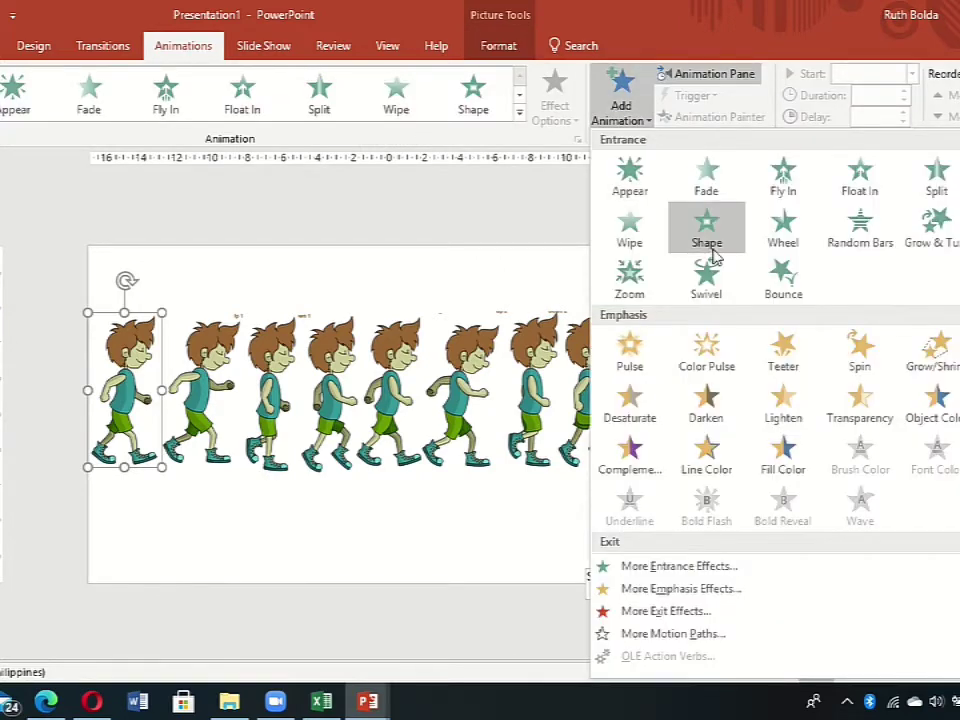
pyautogui.click(632, 180)
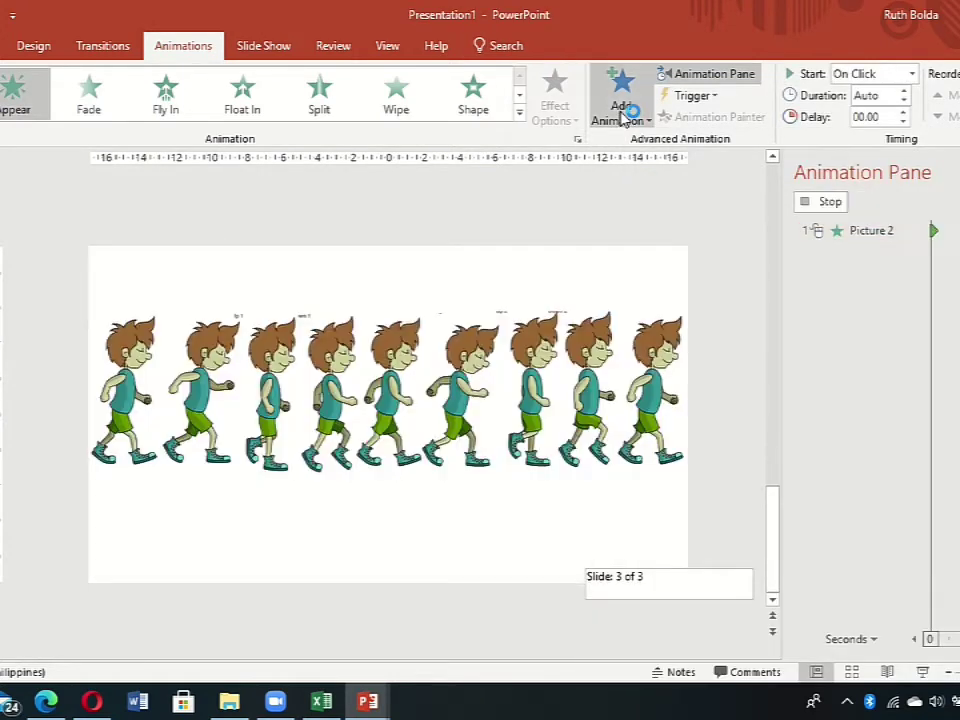
pyautogui.click(622, 110)
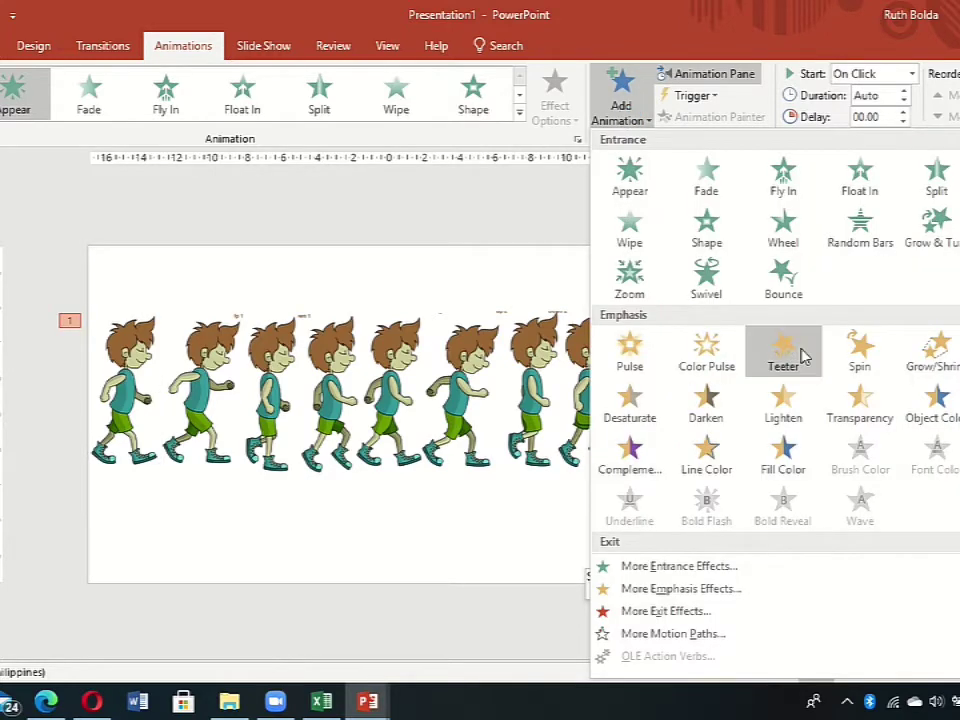
pyautogui.click(769, 613)
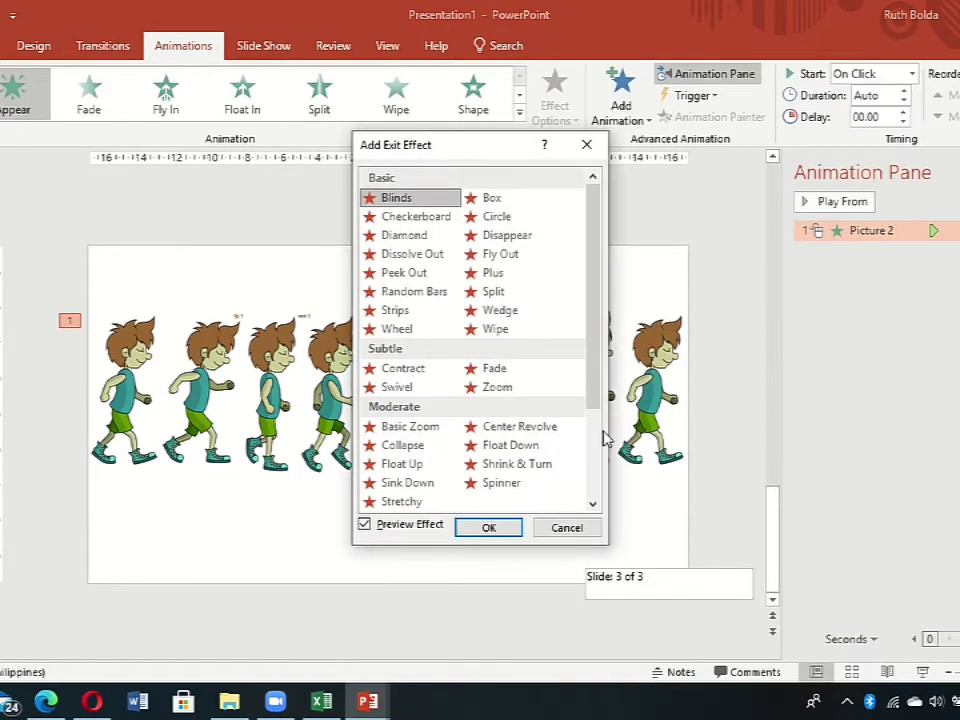
pyautogui.click(515, 236)
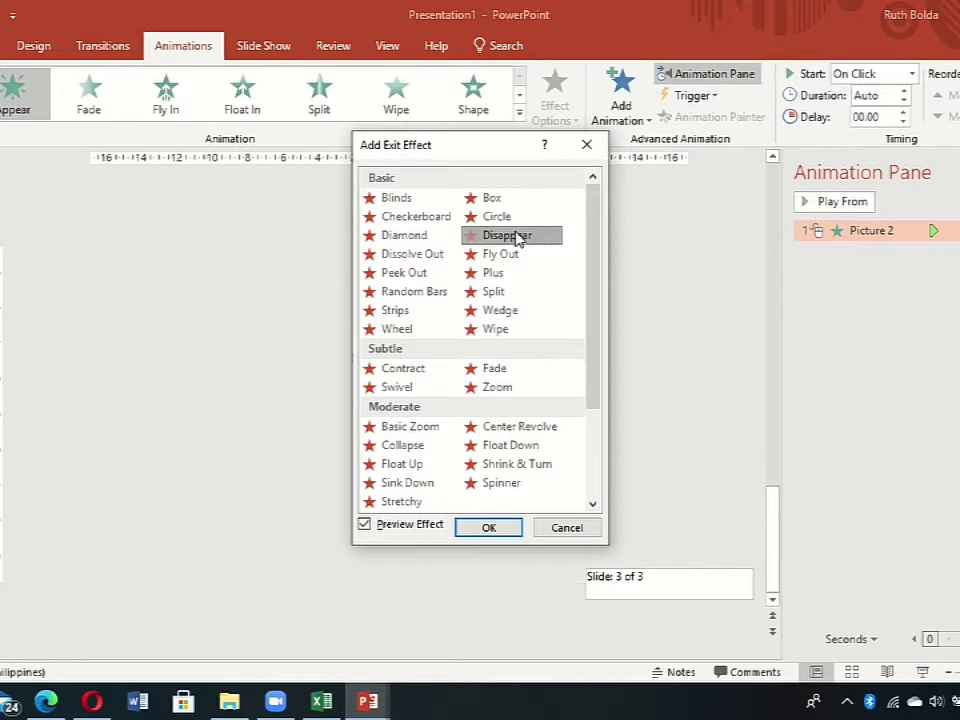
pyautogui.click(475, 530)
pyautogui.click(218, 430)
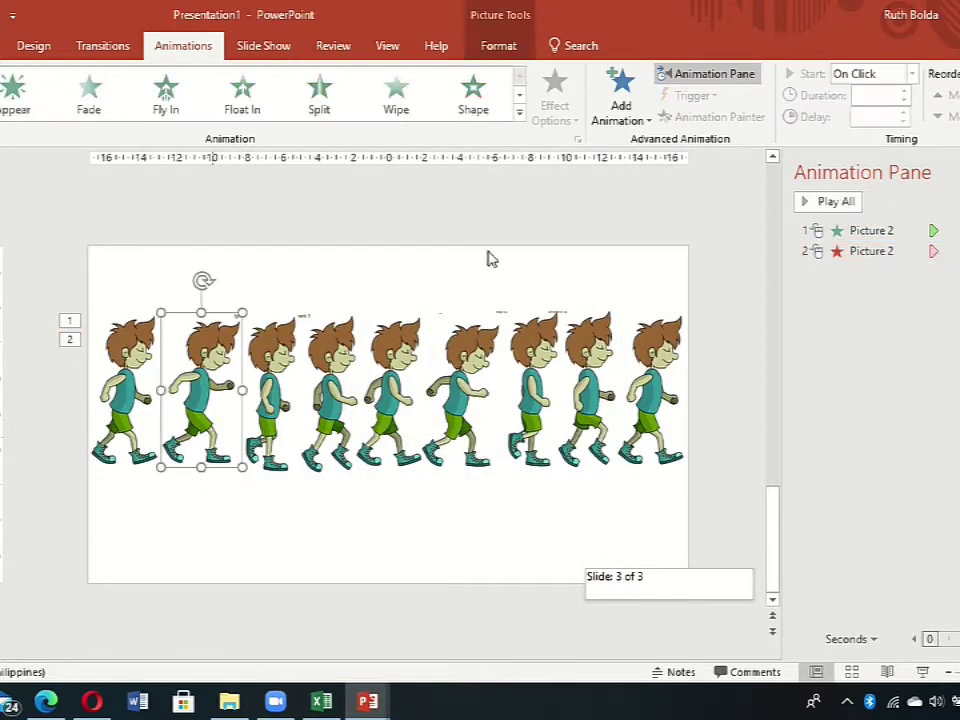
pyautogui.click(620, 100)
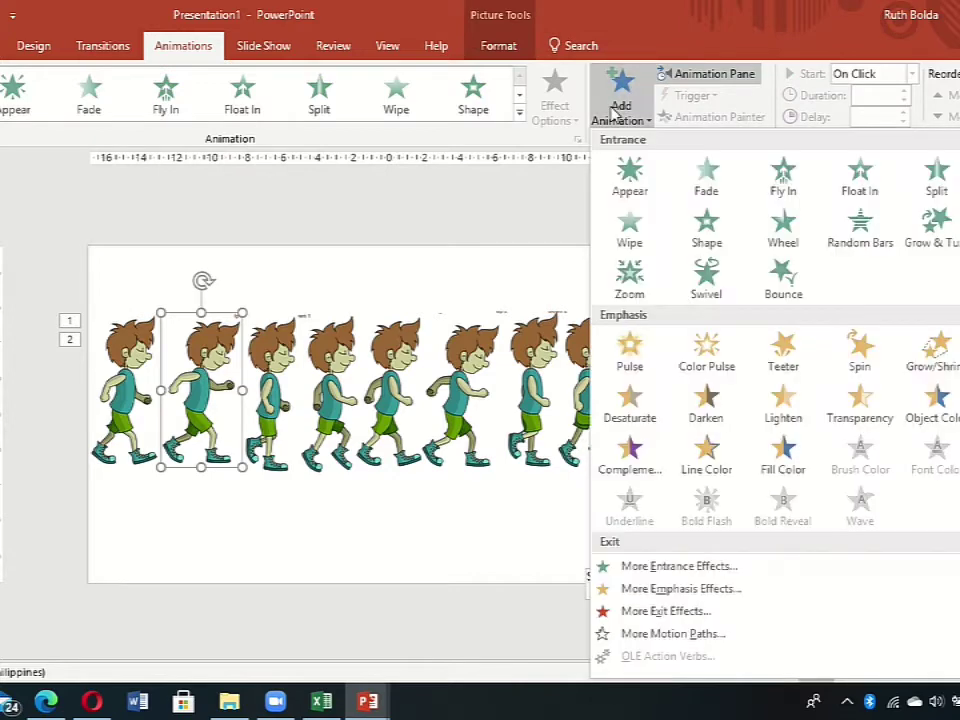
pyautogui.click(628, 172)
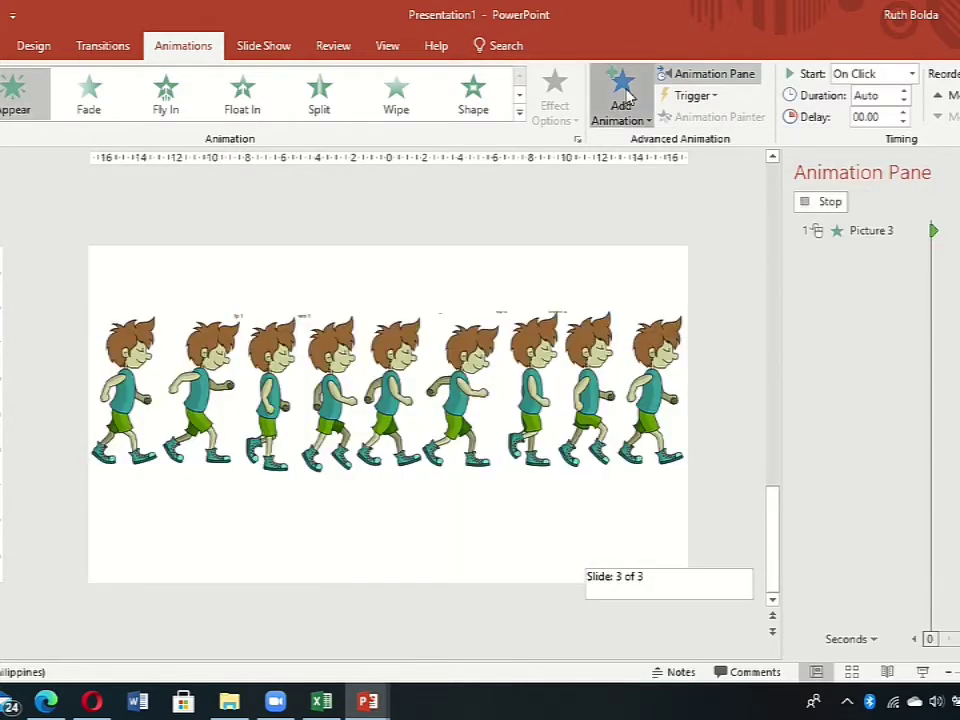
pyautogui.click(619, 107)
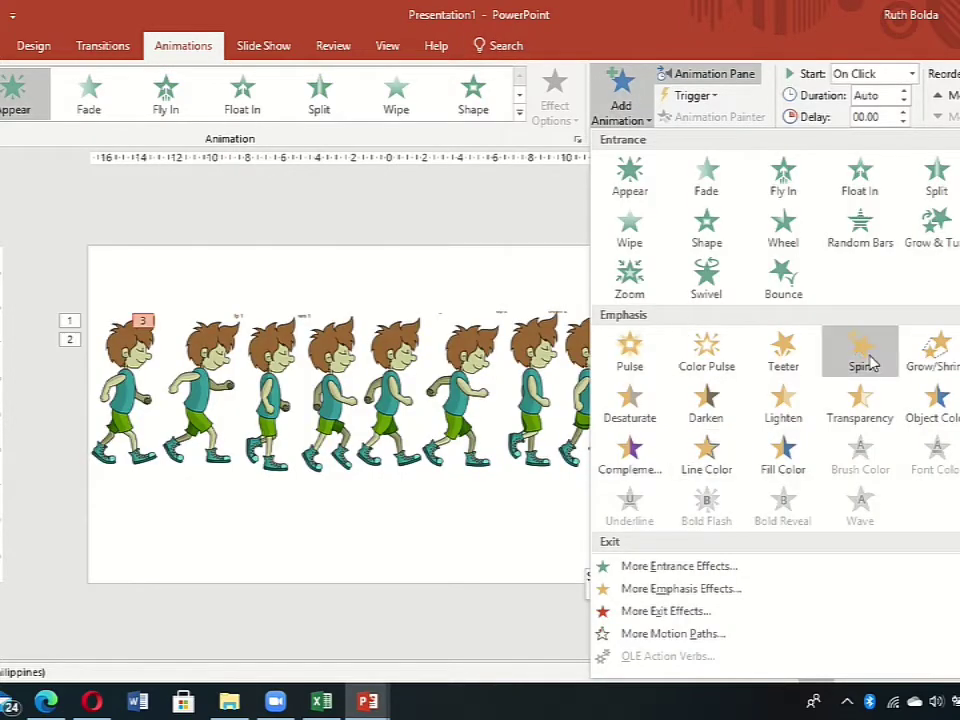
pyautogui.click(696, 611)
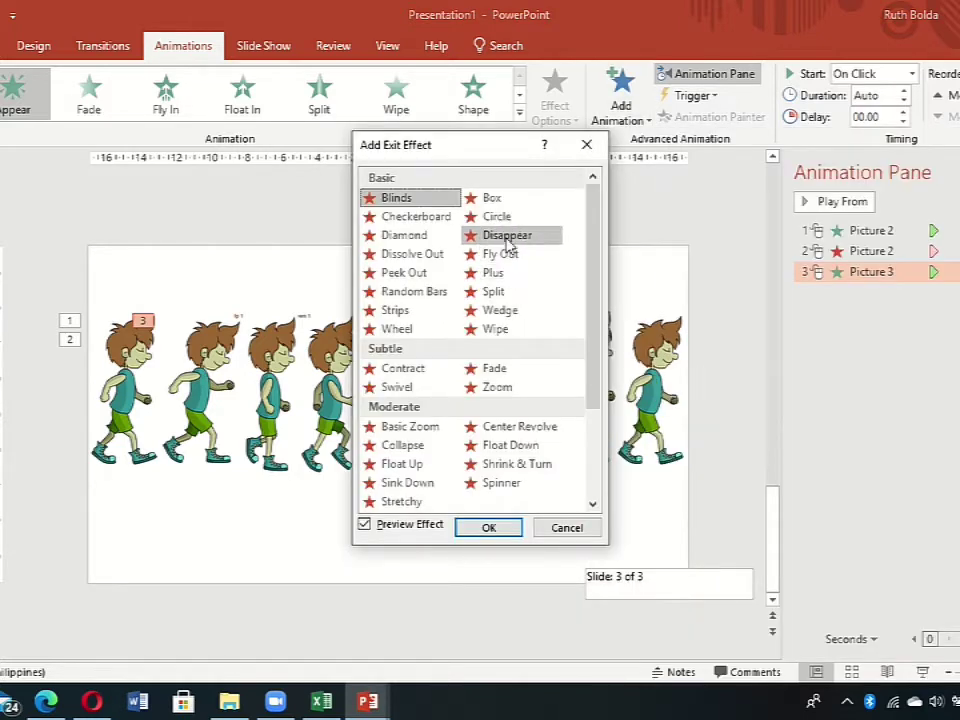
pyautogui.click(508, 244)
pyautogui.click(487, 528)
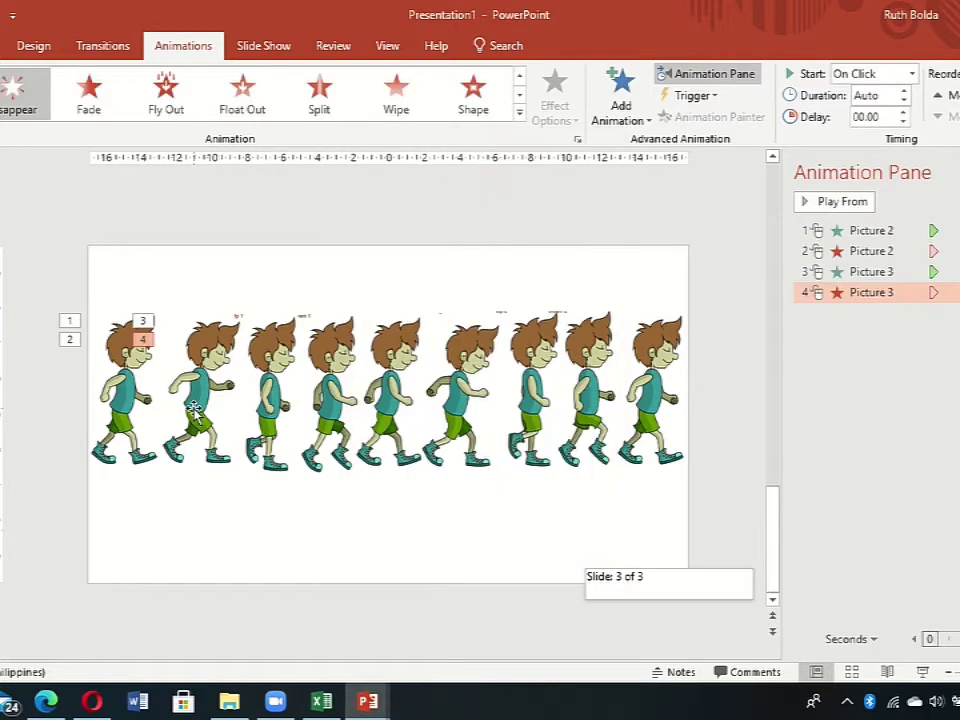
# - Add the same Appear entrance and Disappear exit to Pictures 4 and 5
pyautogui.click(245, 395)
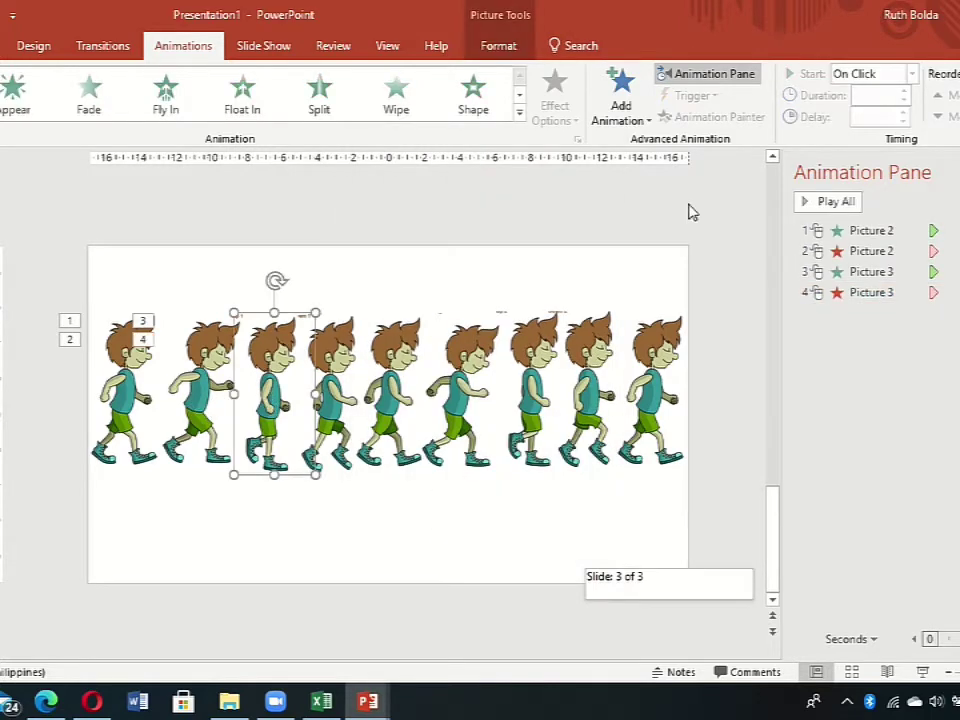
pyautogui.click(621, 108)
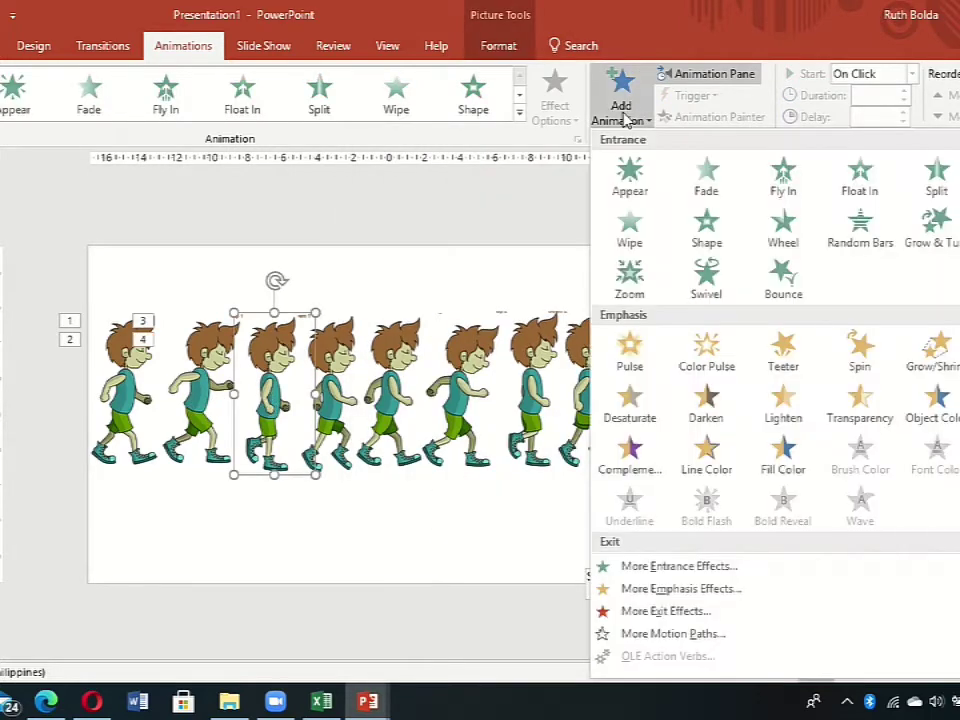
pyautogui.click(645, 190)
pyautogui.click(620, 122)
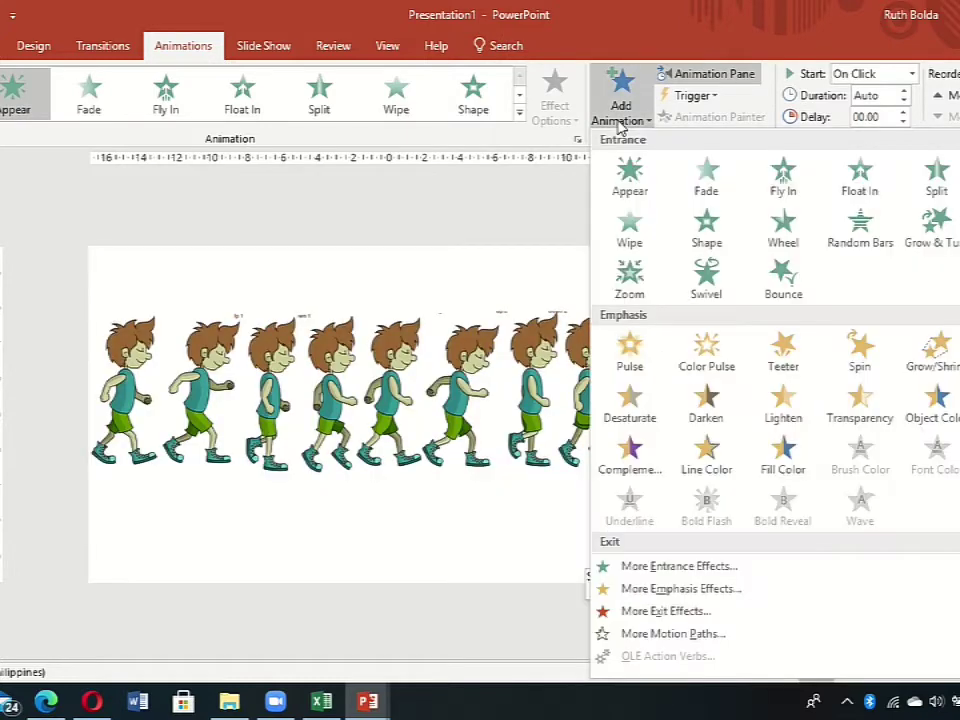
pyautogui.click(745, 612)
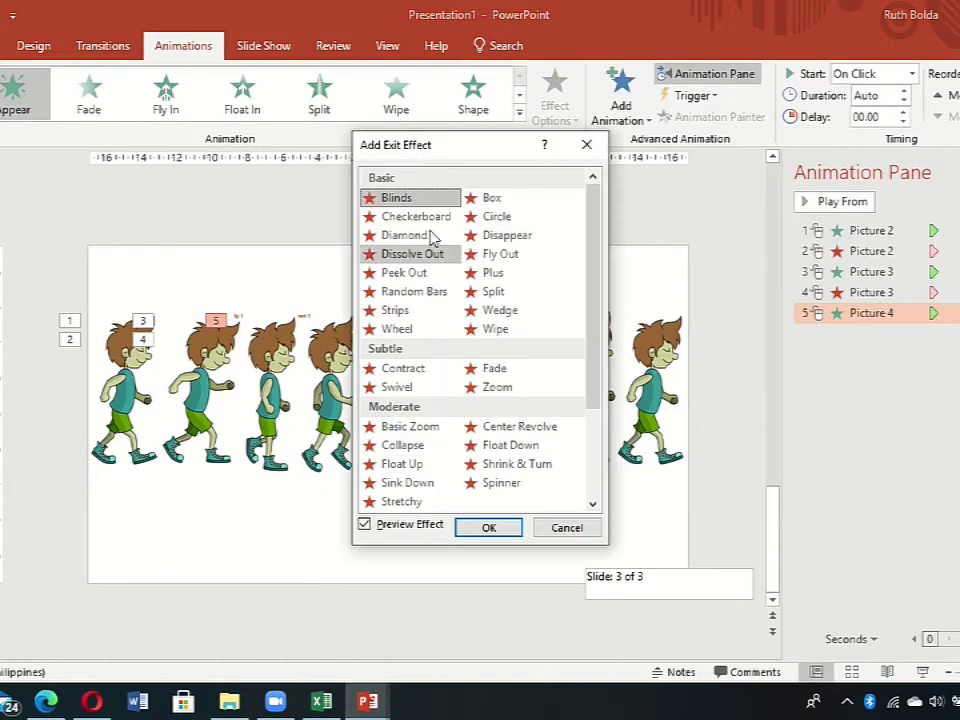
pyautogui.click(526, 240)
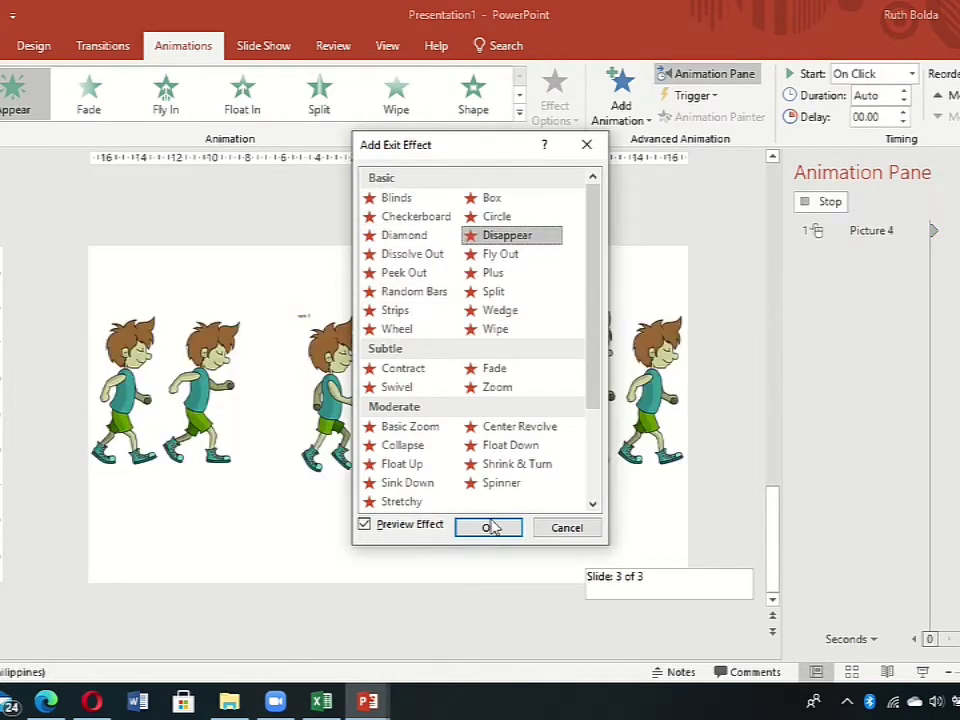
pyautogui.click(490, 528)
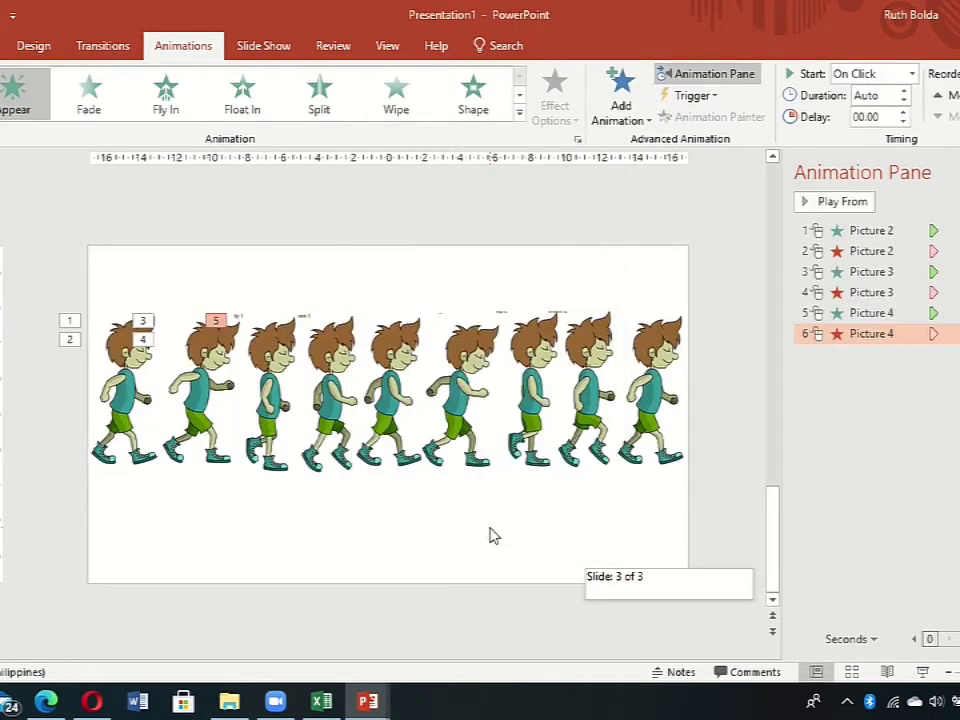
pyautogui.click(331, 372)
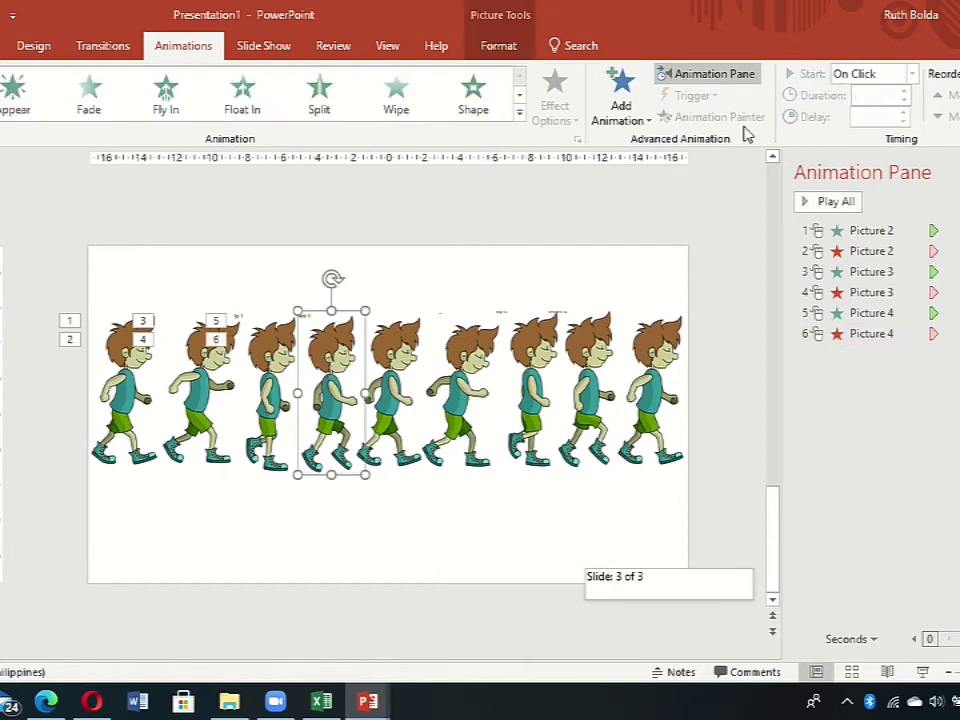
pyautogui.click(638, 104)
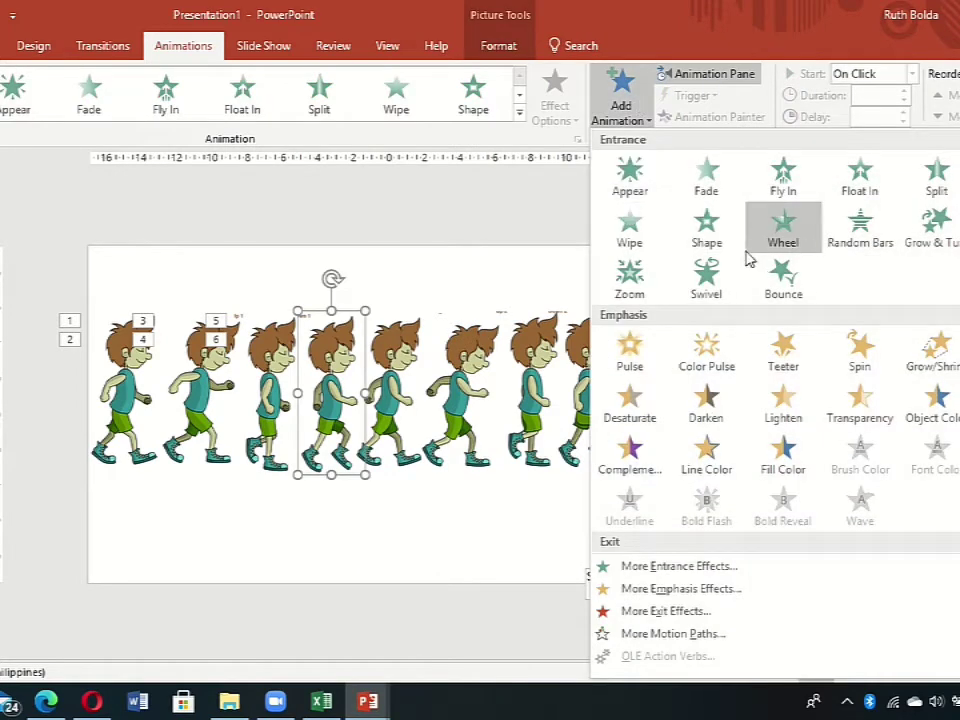
pyautogui.click(629, 172)
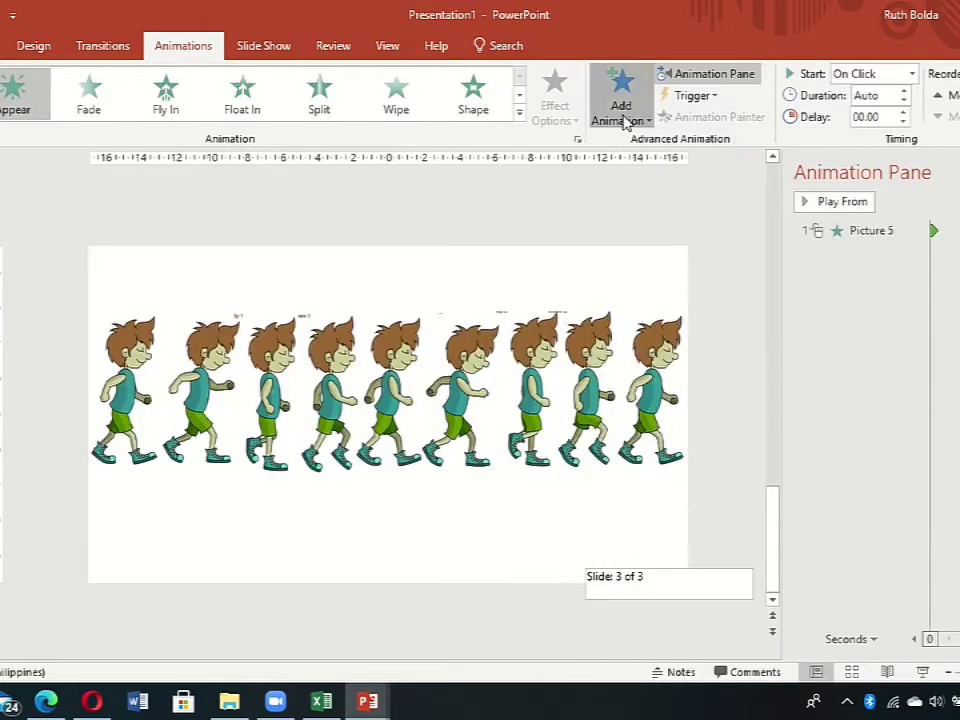
pyautogui.click(621, 108)
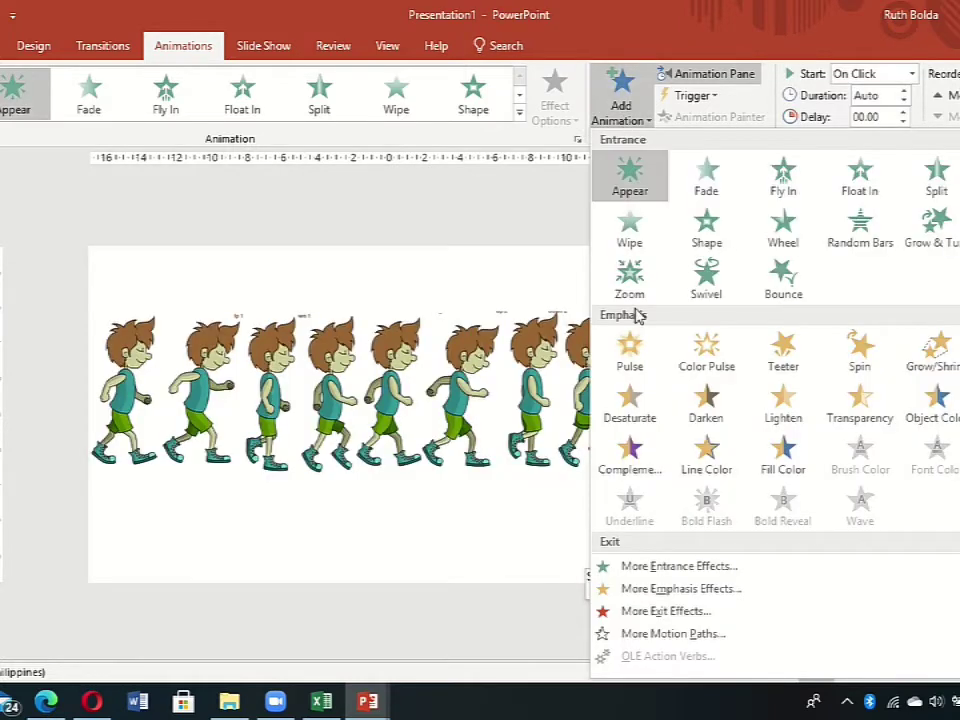
pyautogui.click(684, 611)
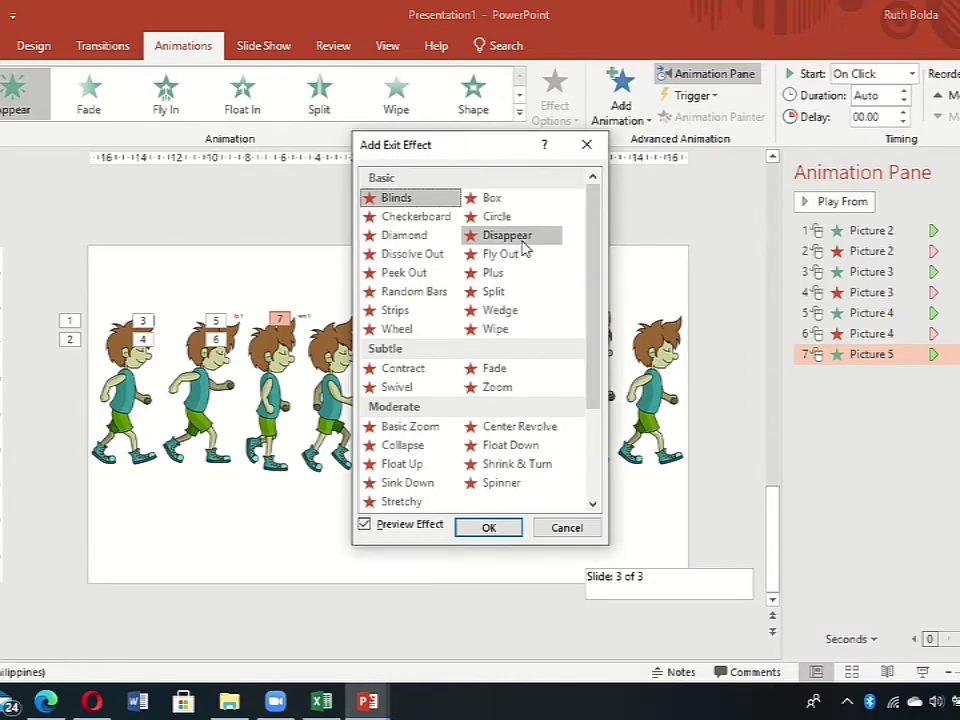
pyautogui.click(522, 243)
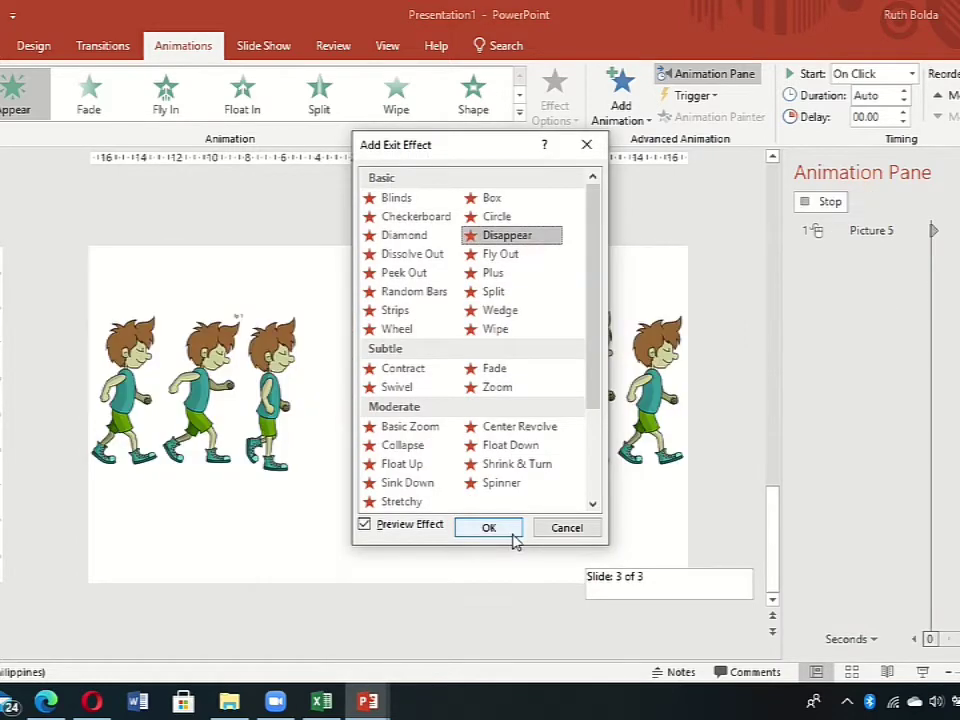
pyautogui.click(489, 528)
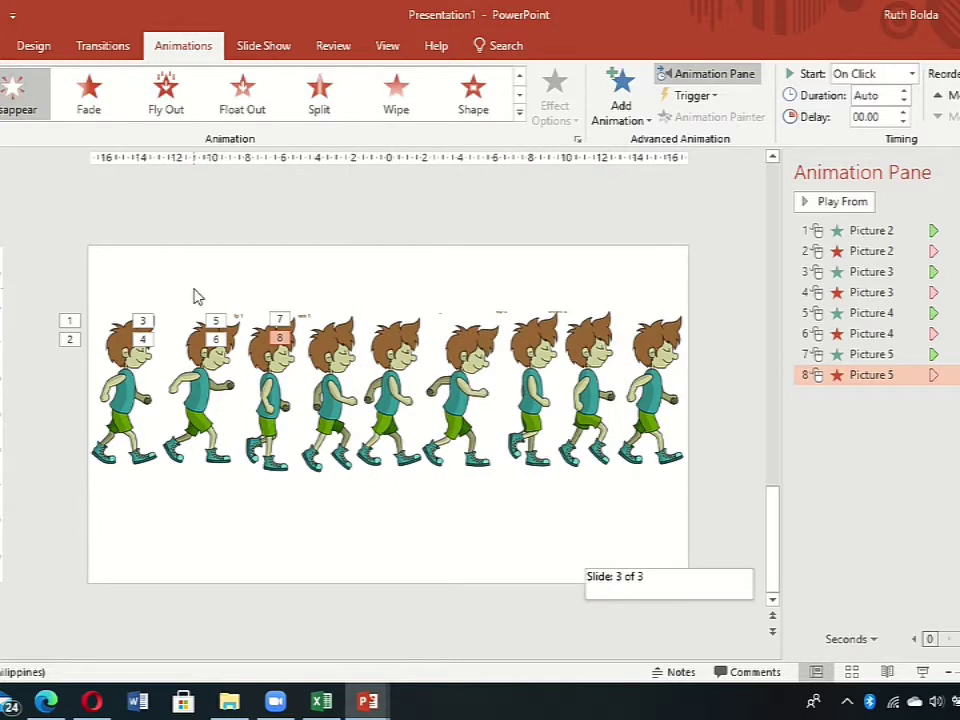
# - Use Animation Painter to copy the Appear/Disappear pair onto Pictures 5, 6 and 7
pyautogui.click(272, 385)
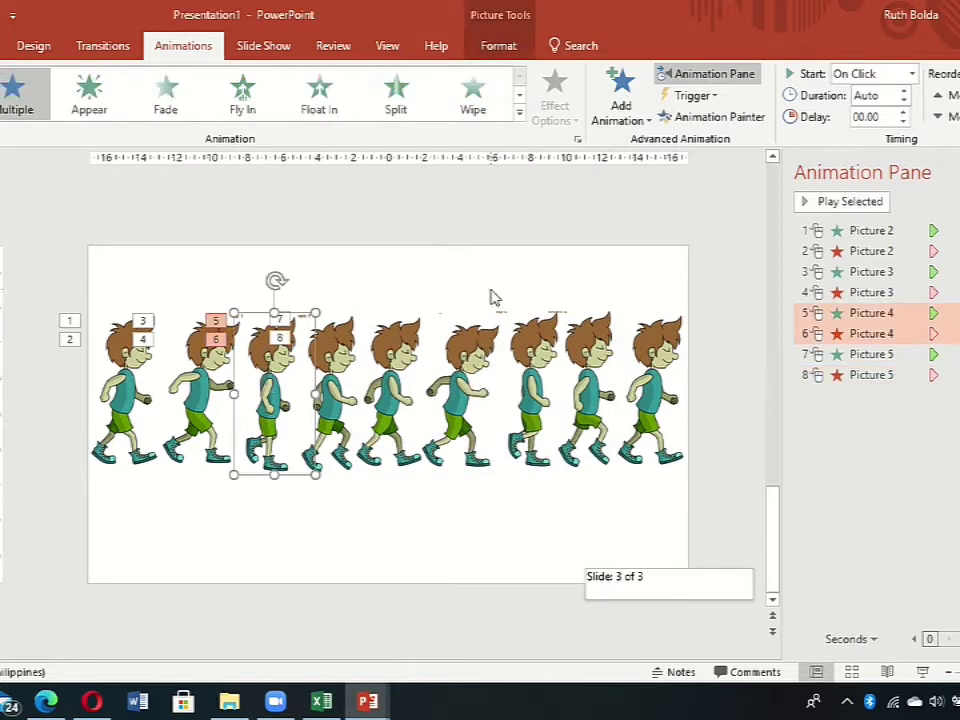
pyautogui.click(722, 118)
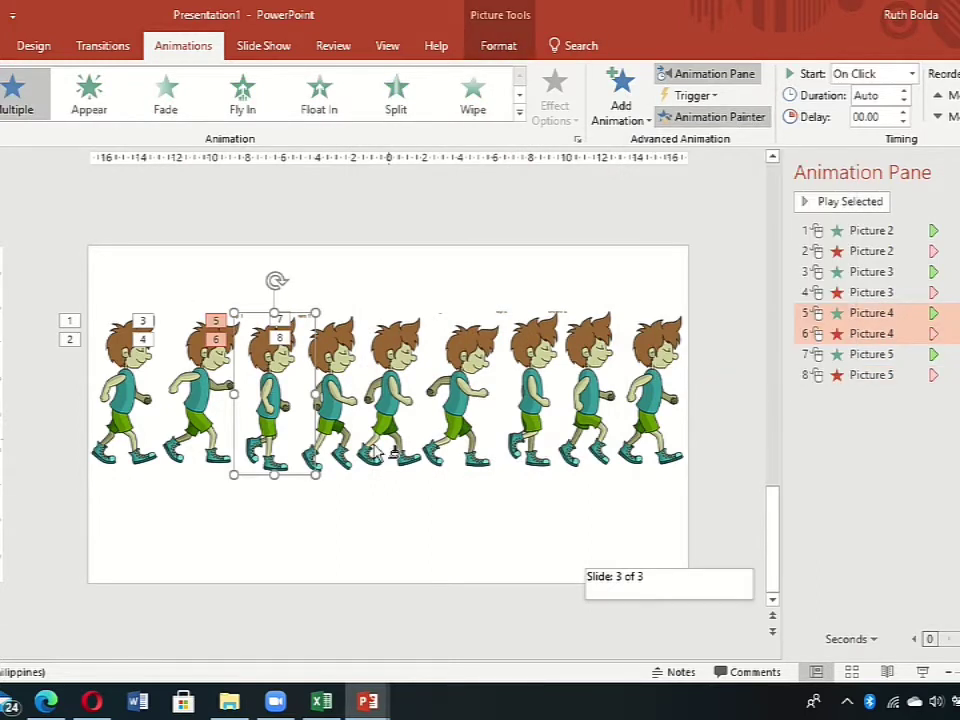
pyautogui.click(338, 418)
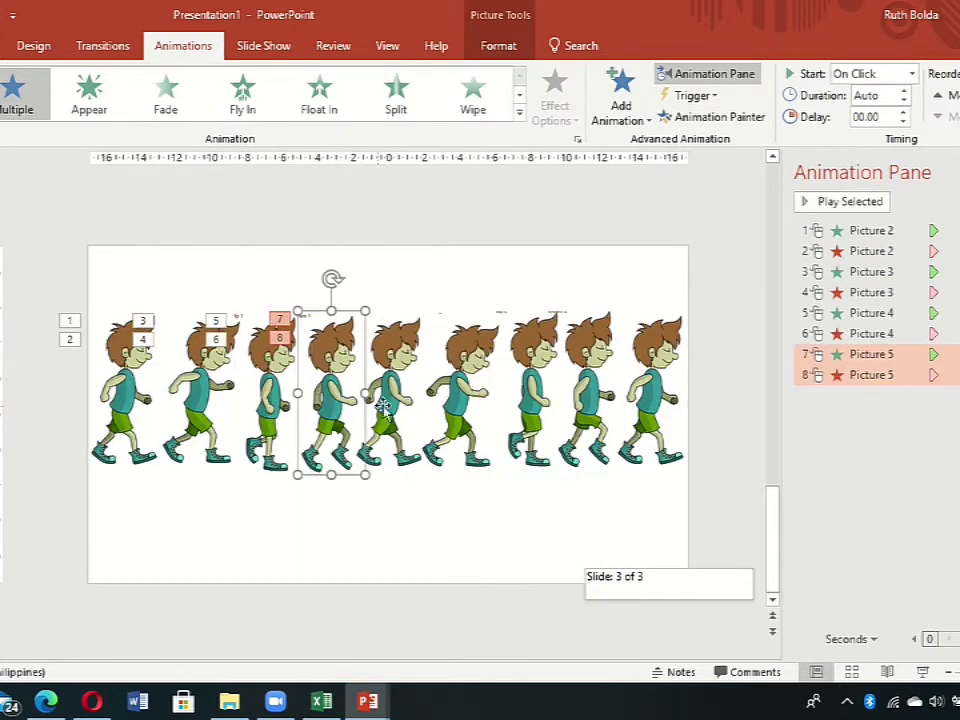
pyautogui.click(715, 117)
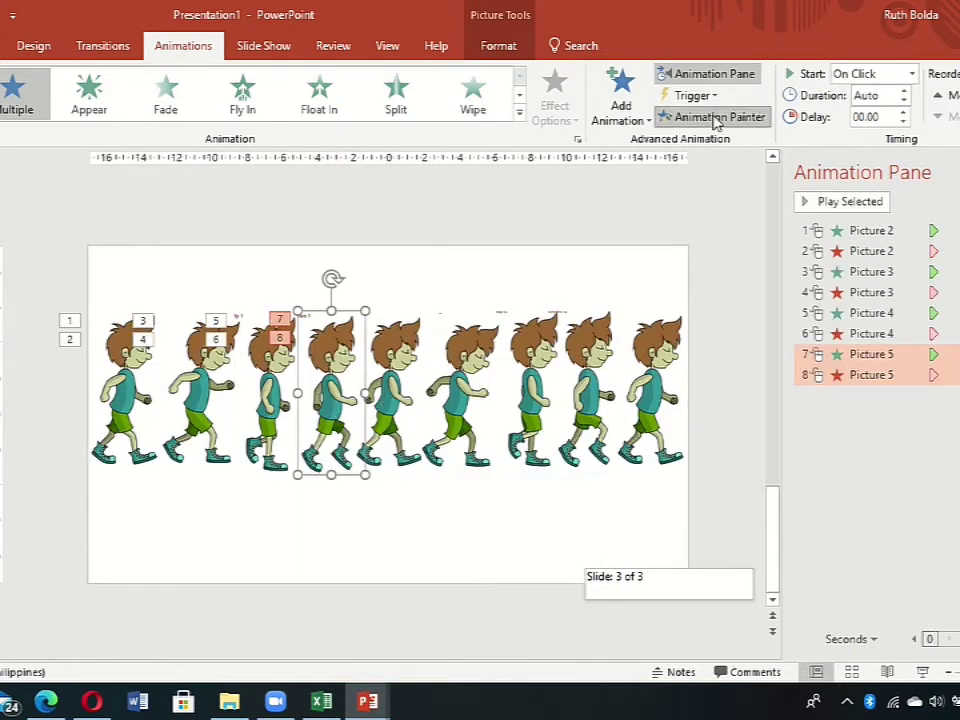
pyautogui.click(393, 408)
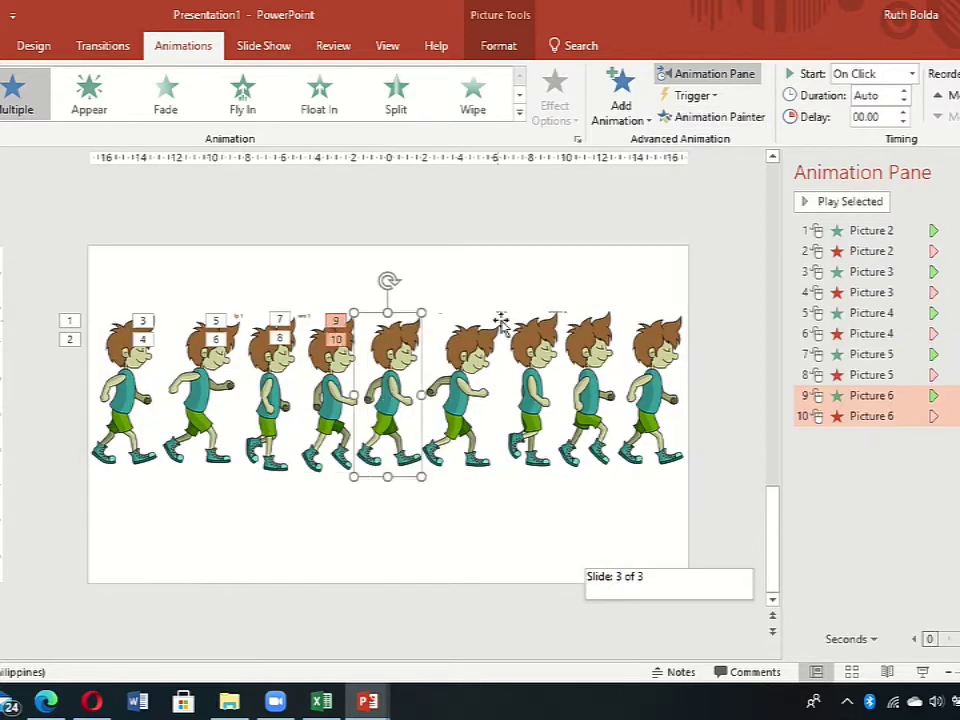
pyautogui.click(736, 120)
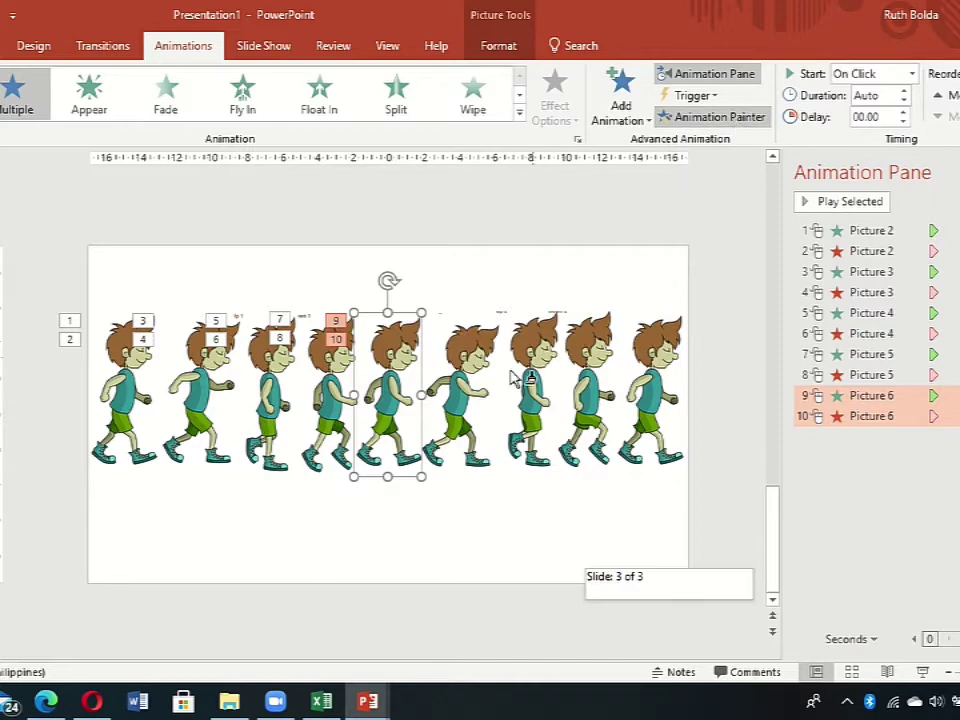
pyautogui.click(463, 386)
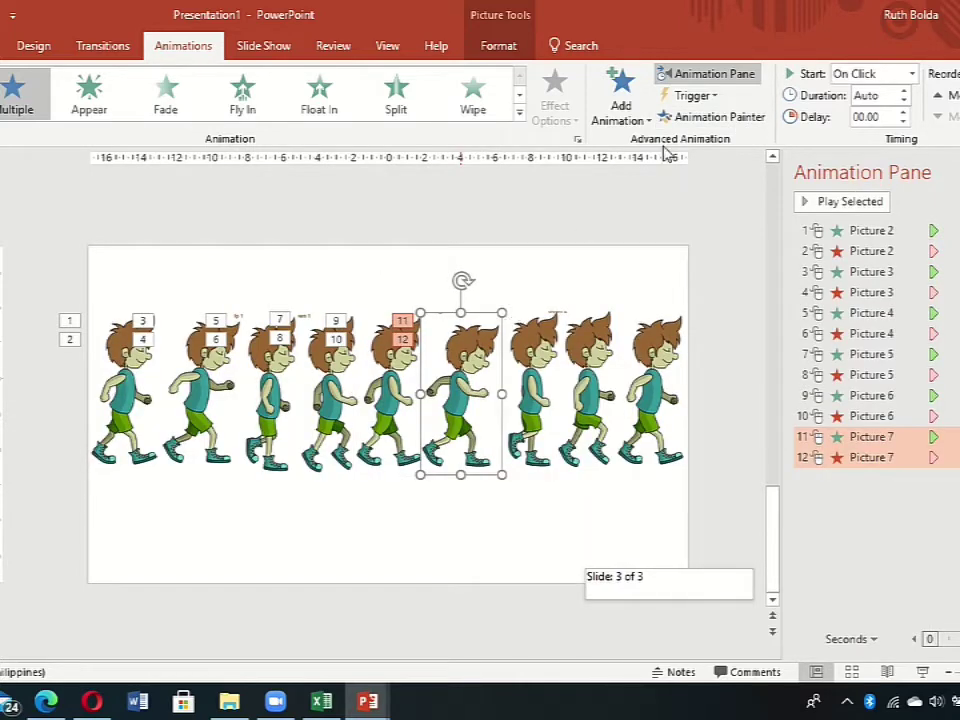
# - Paint the same Appear/Disappear pair onto Pictures 8, 9 and 10
pyautogui.click(698, 118)
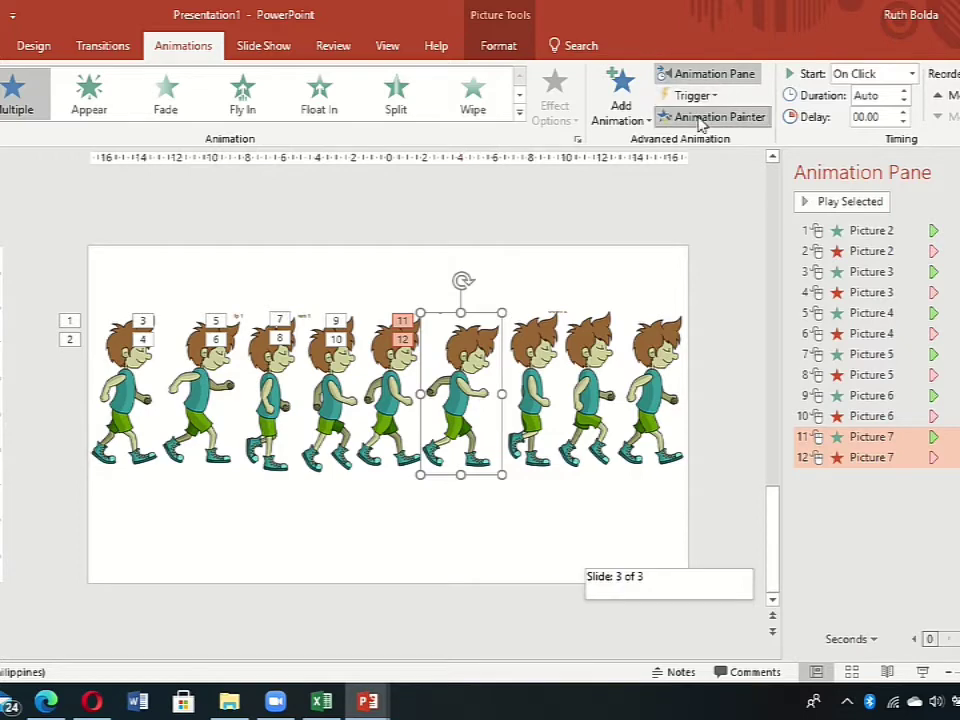
pyautogui.click(521, 401)
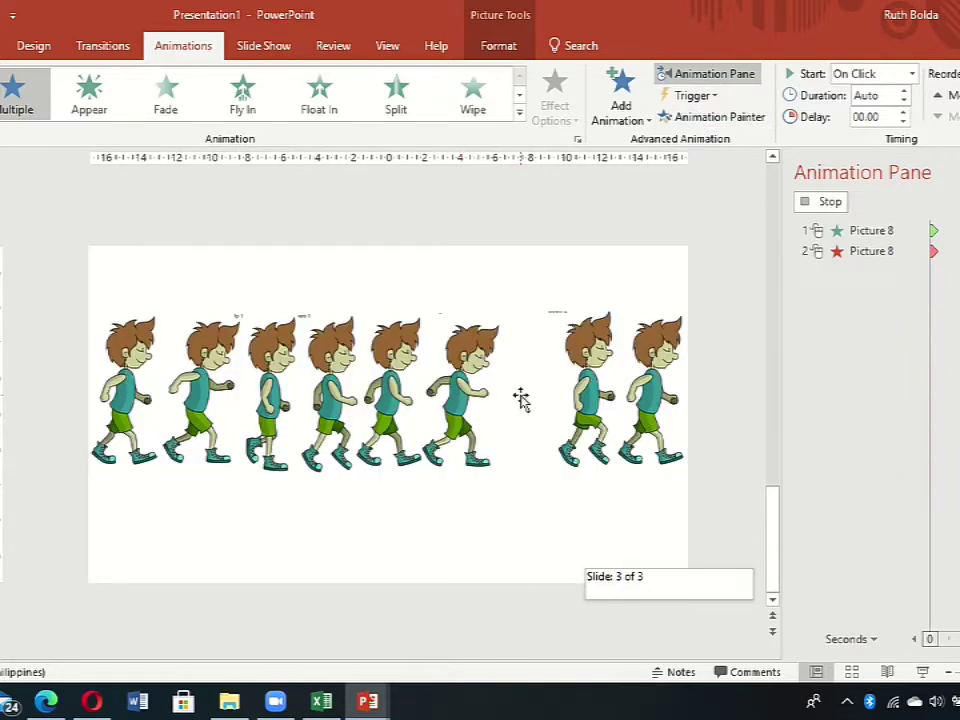
pyautogui.click(703, 118)
pyautogui.click(588, 403)
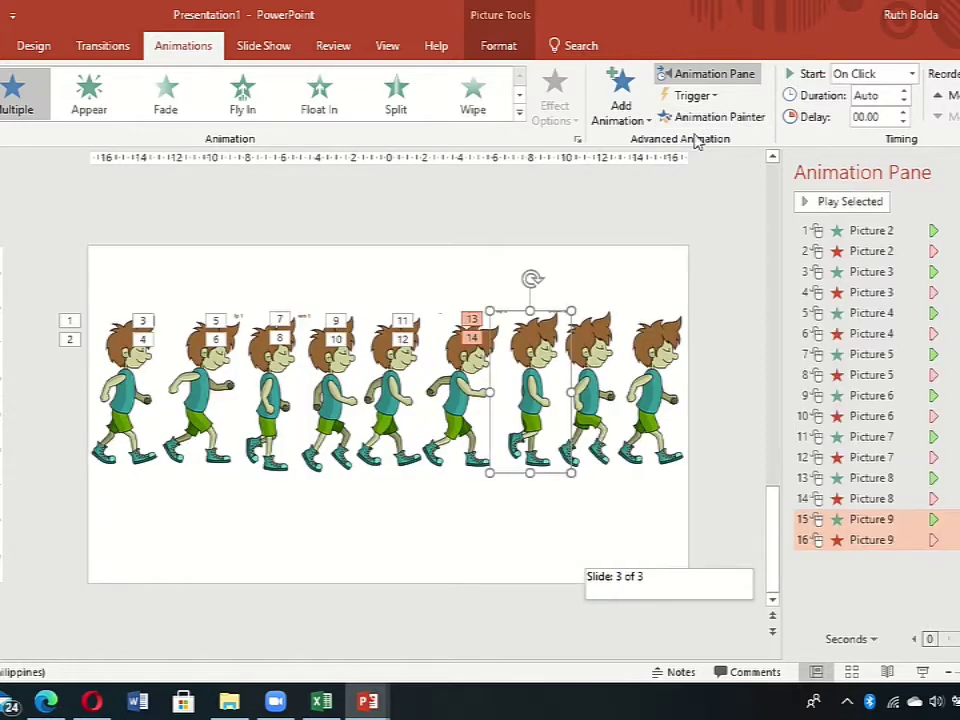
pyautogui.click(711, 114)
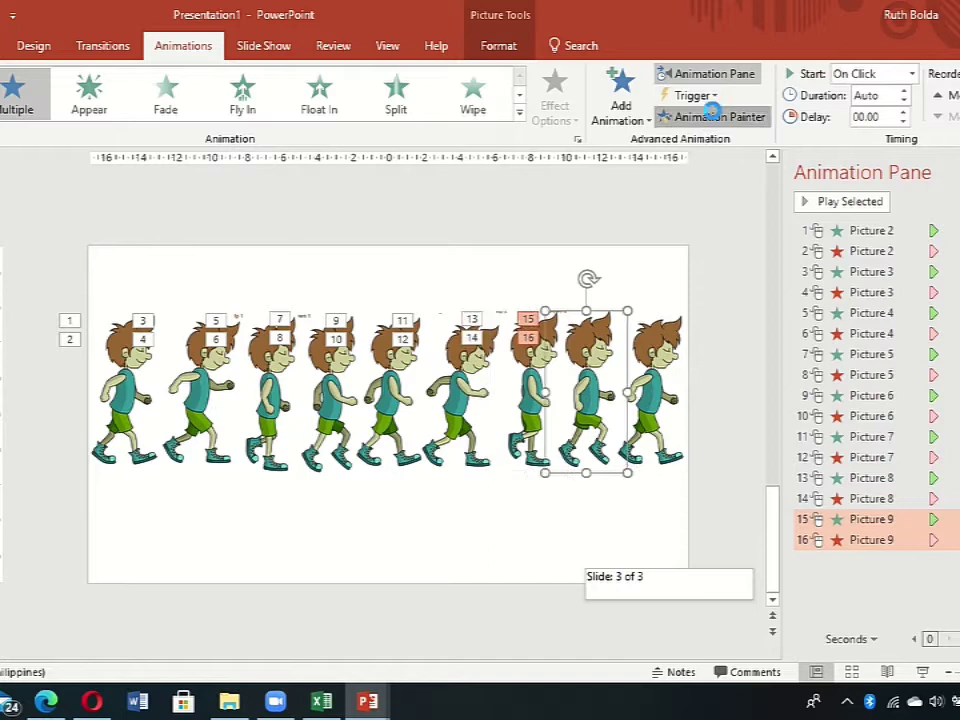
pyautogui.click(664, 366)
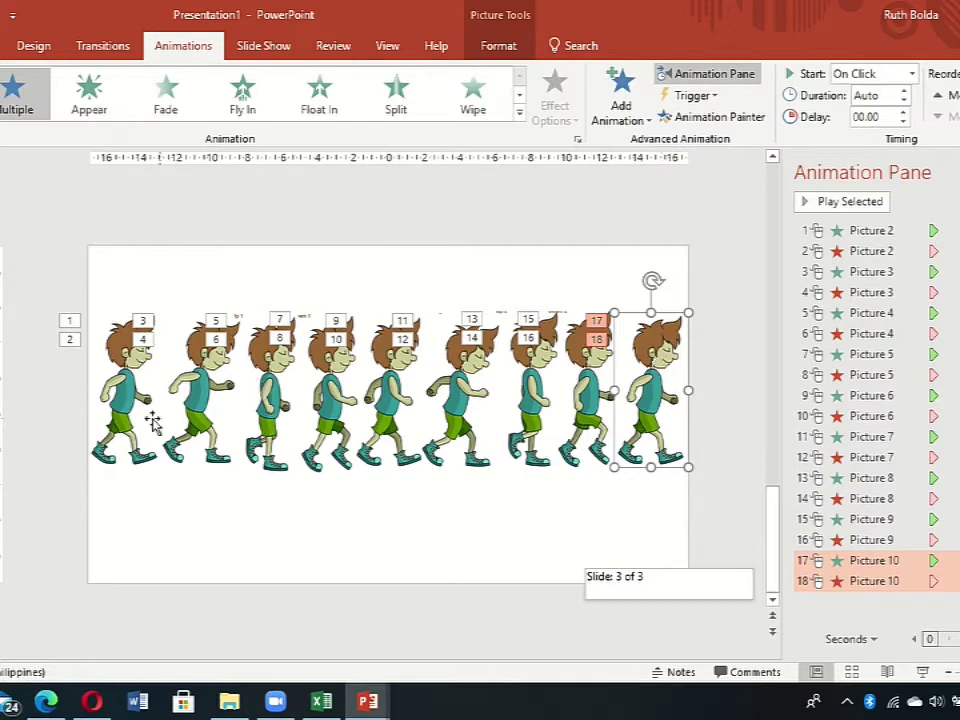
pyautogui.click(116, 422)
# - Set Pictures 3 through 10 to start After Previous
pyautogui.click(220, 422)
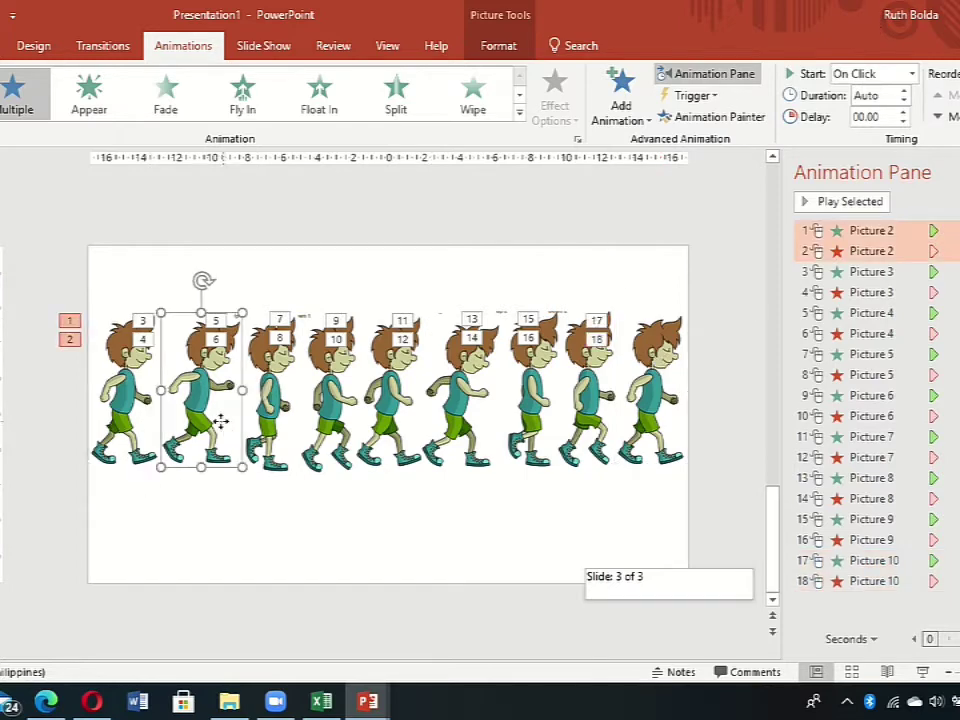
pyautogui.click(220, 422)
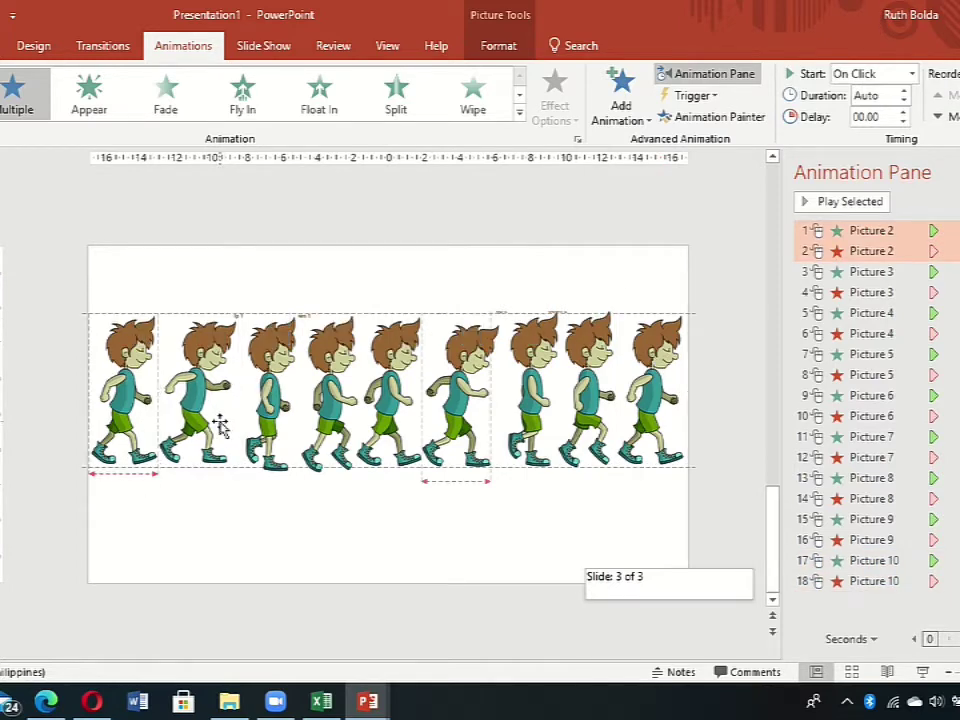
pyautogui.keyDown('shift'); pyautogui.click(284, 428); pyautogui.keyUp('shift')
pyautogui.keyDown('shift'); pyautogui.click(332, 420); pyautogui.keyUp('shift')
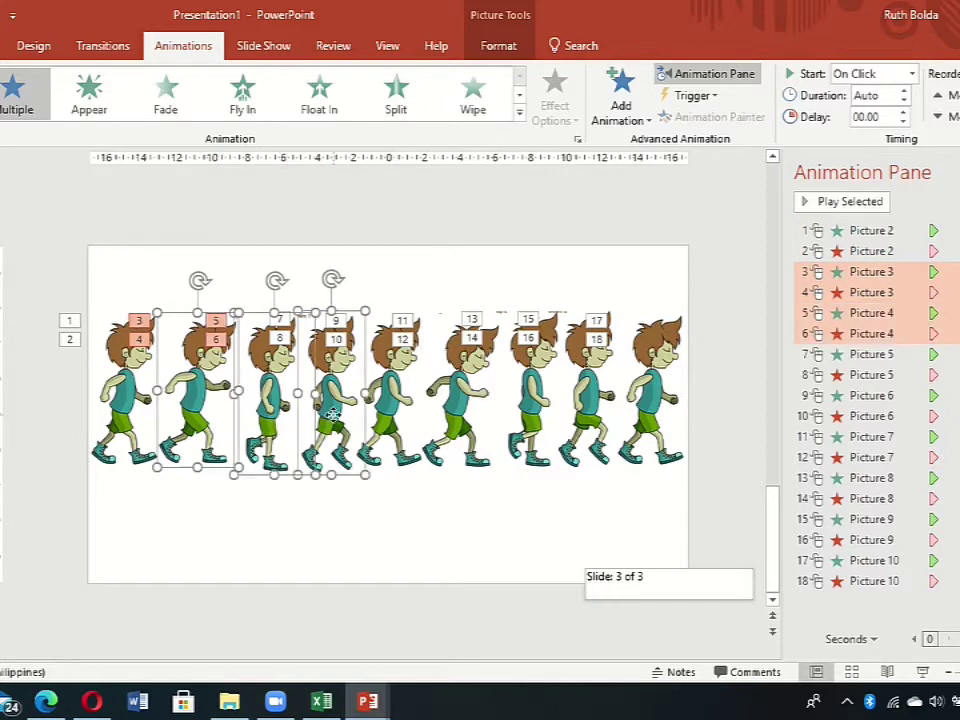
pyautogui.keyDown('shift'); pyautogui.click(381, 410); pyautogui.keyUp('shift')
pyautogui.keyDown('shift'); pyautogui.click(460, 400); pyautogui.keyUp('shift')
pyautogui.keyDown('shift'); pyautogui.click(533, 400); pyautogui.keyUp('shift')
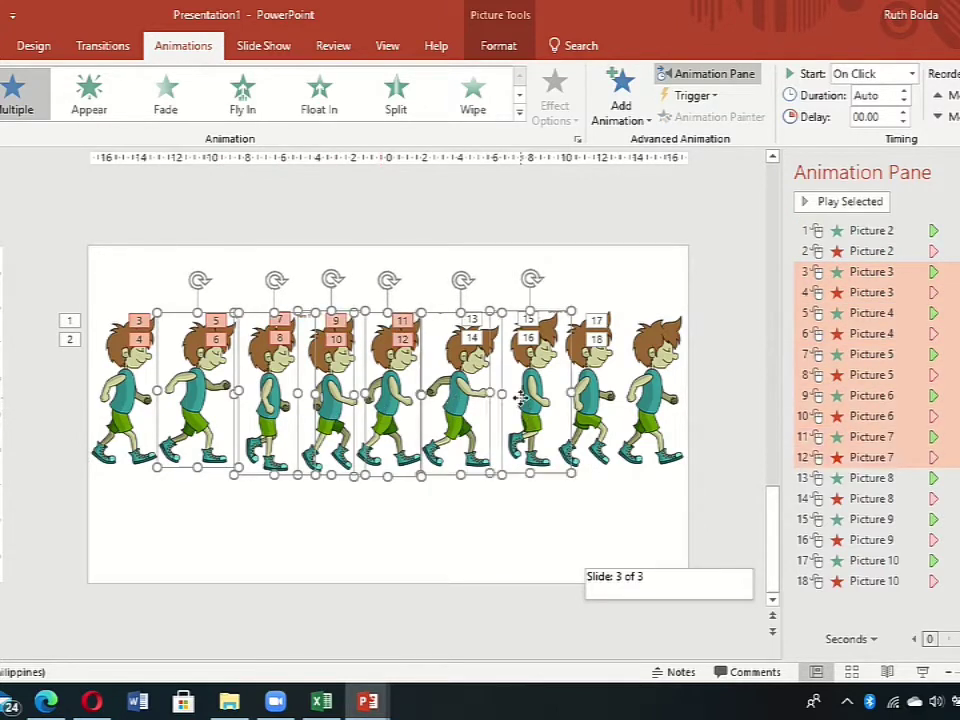
pyautogui.keyDown('shift'); pyautogui.click(613, 393); pyautogui.keyUp('shift')
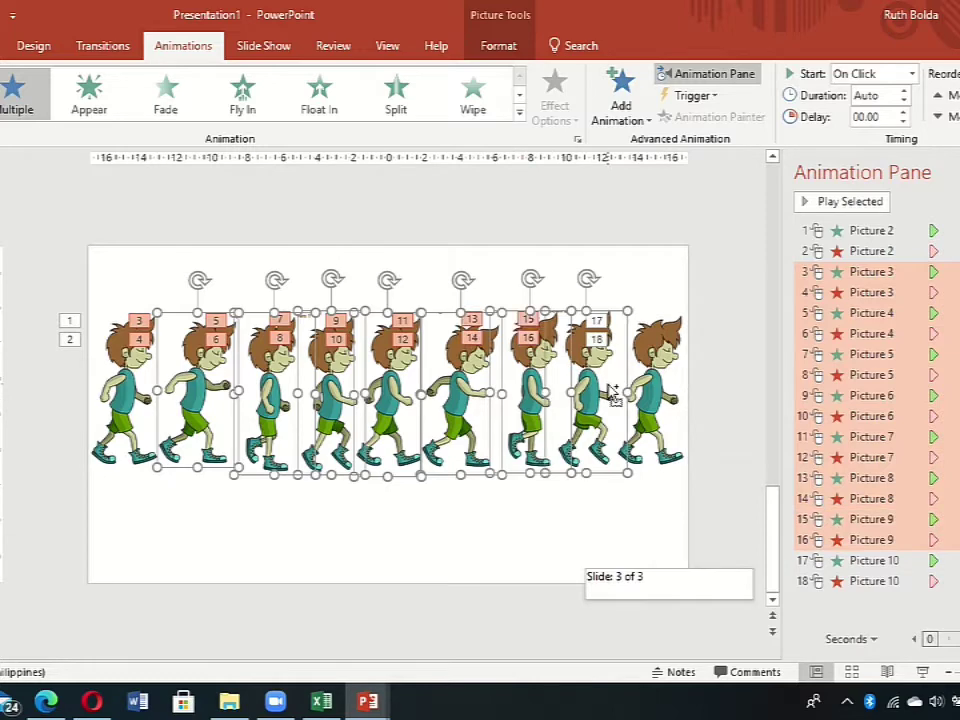
pyautogui.keyDown('shift'); pyautogui.click(660, 374); pyautogui.keyUp('shift')
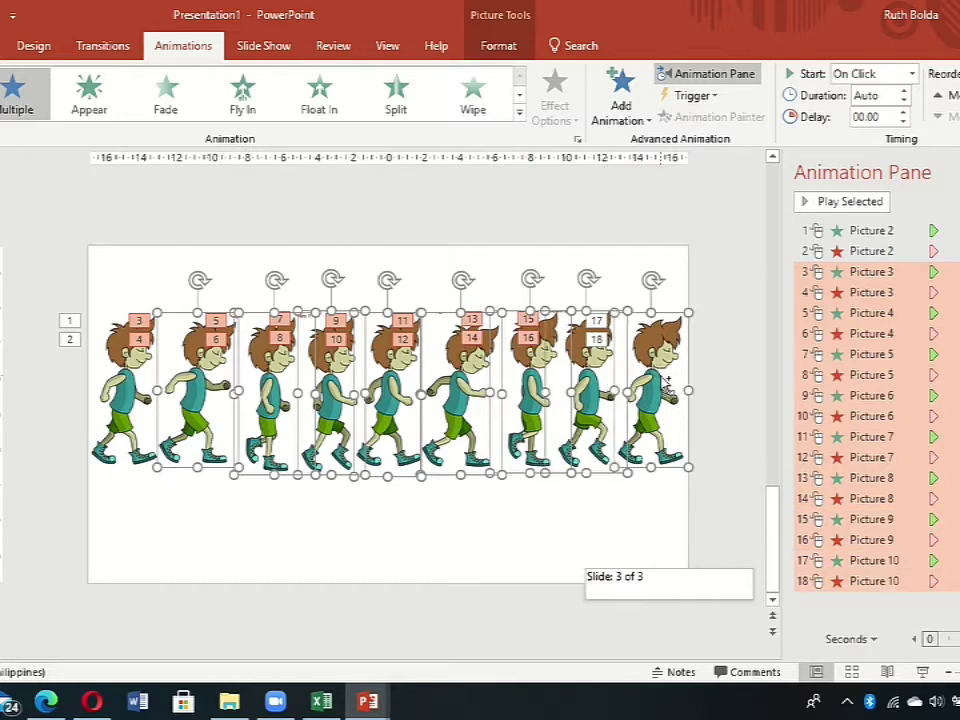
pyautogui.click(912, 74)
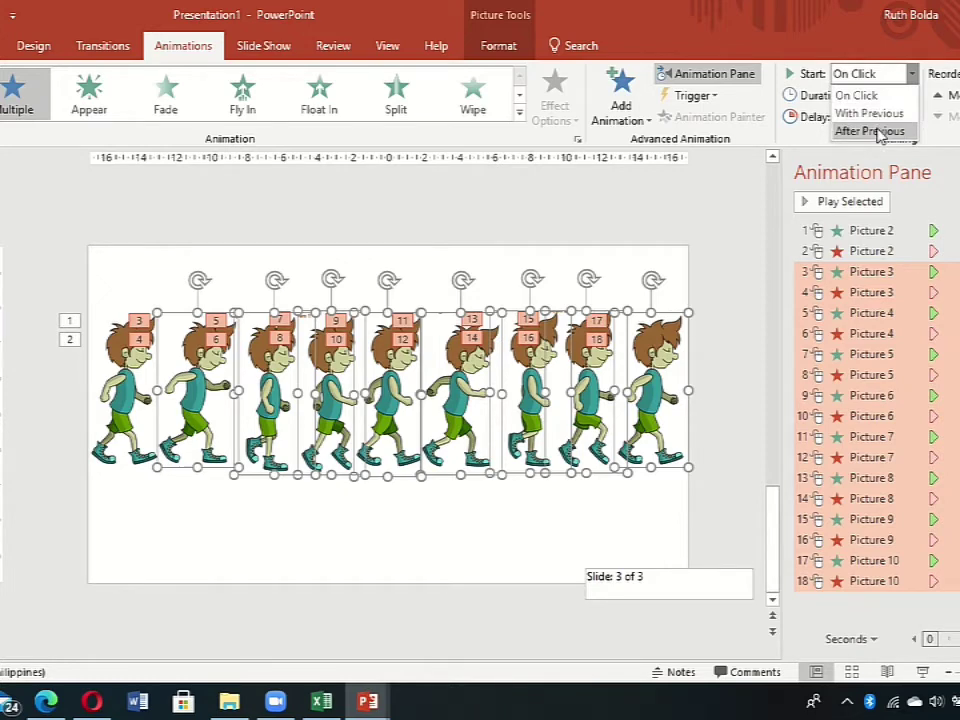
pyautogui.click(870, 131)
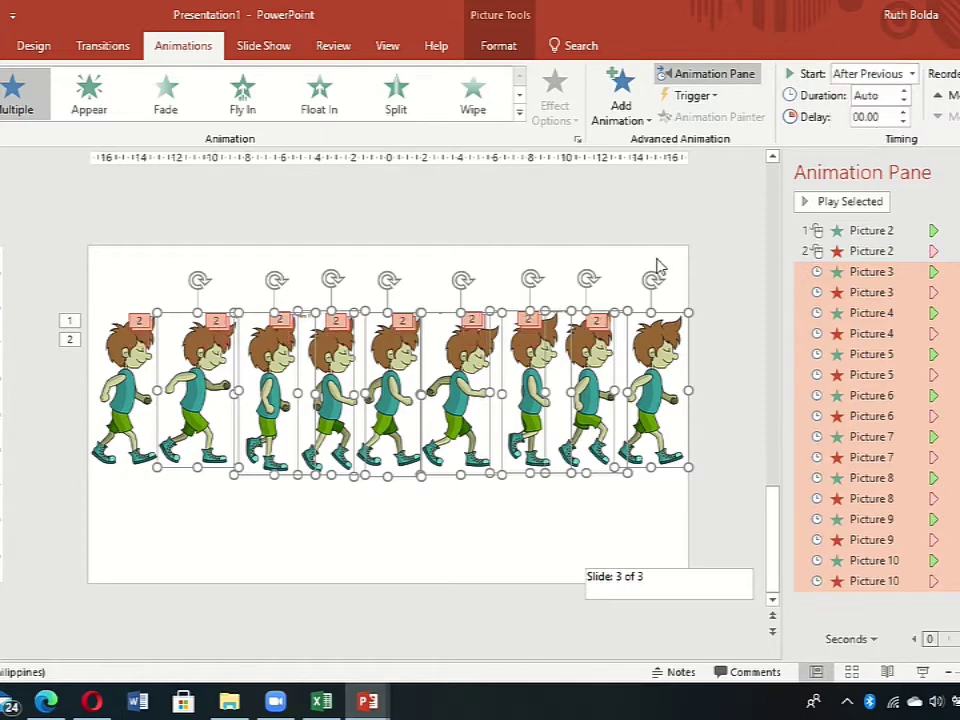
# - Preview the walking sequence with Play All and check the early frames
pyautogui.click(694, 212)
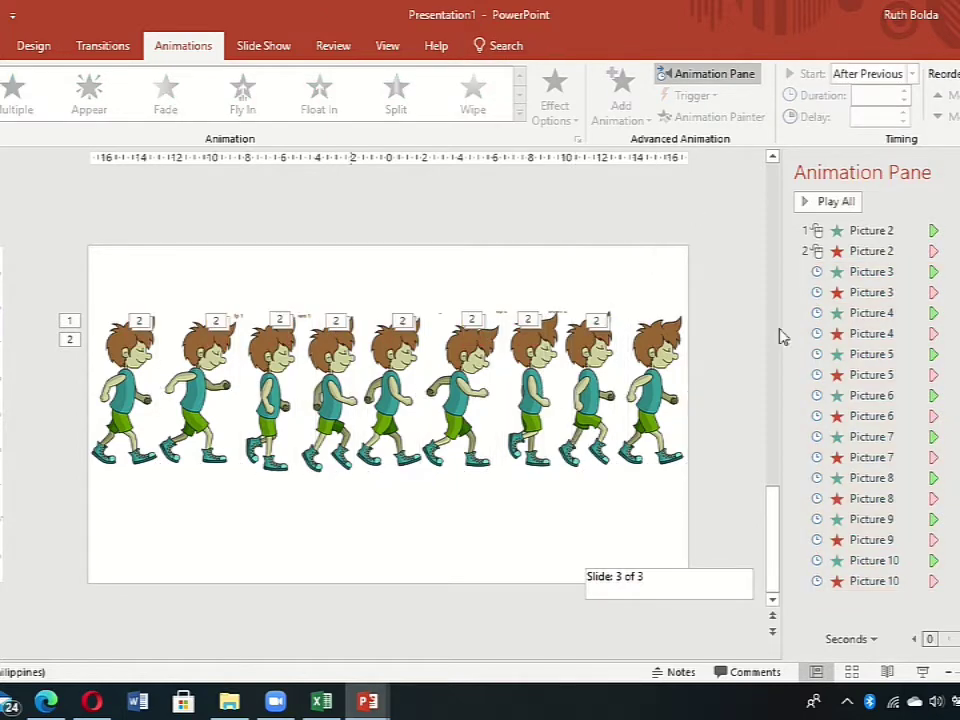
pyautogui.click(838, 203)
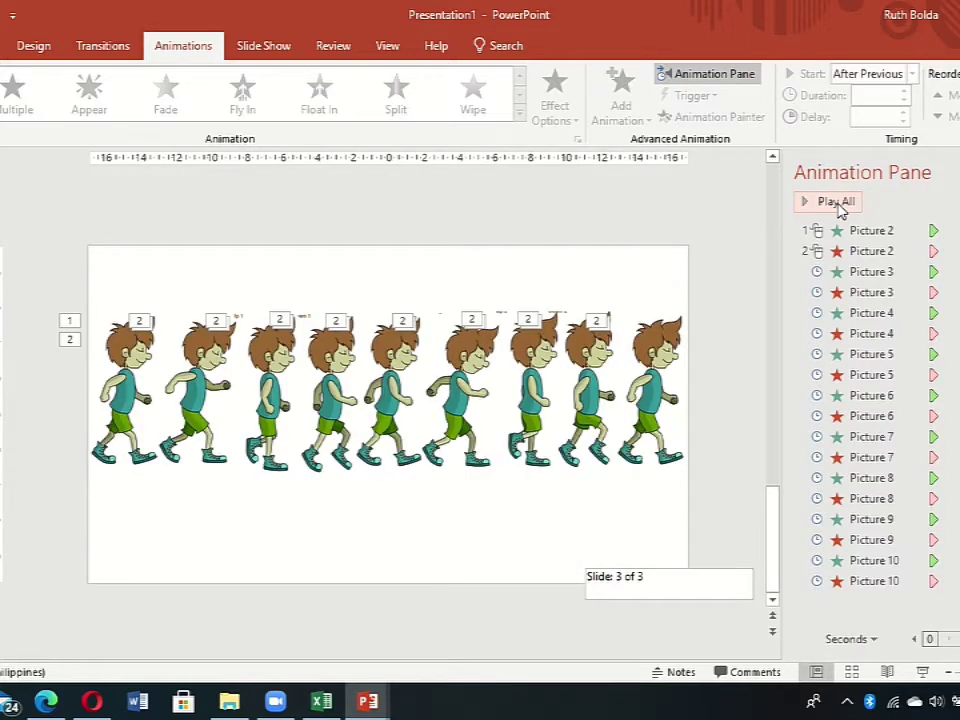
pyautogui.click(217, 346)
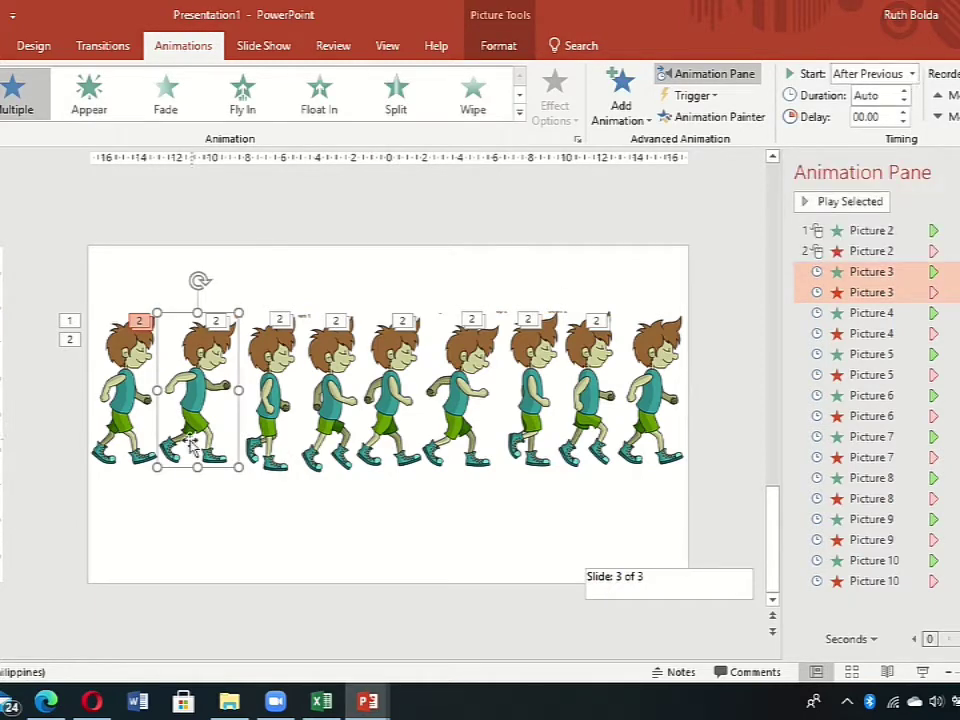
pyautogui.keyDown('shift'); pyautogui.click(275, 420); pyautogui.keyUp('shift')
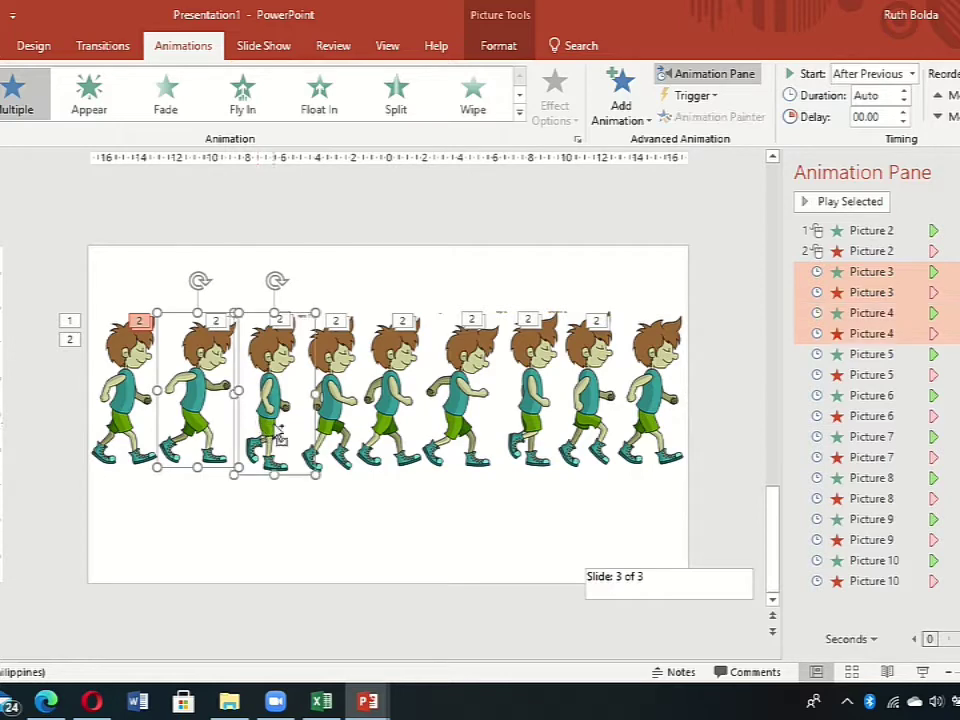
pyautogui.click(569, 310)
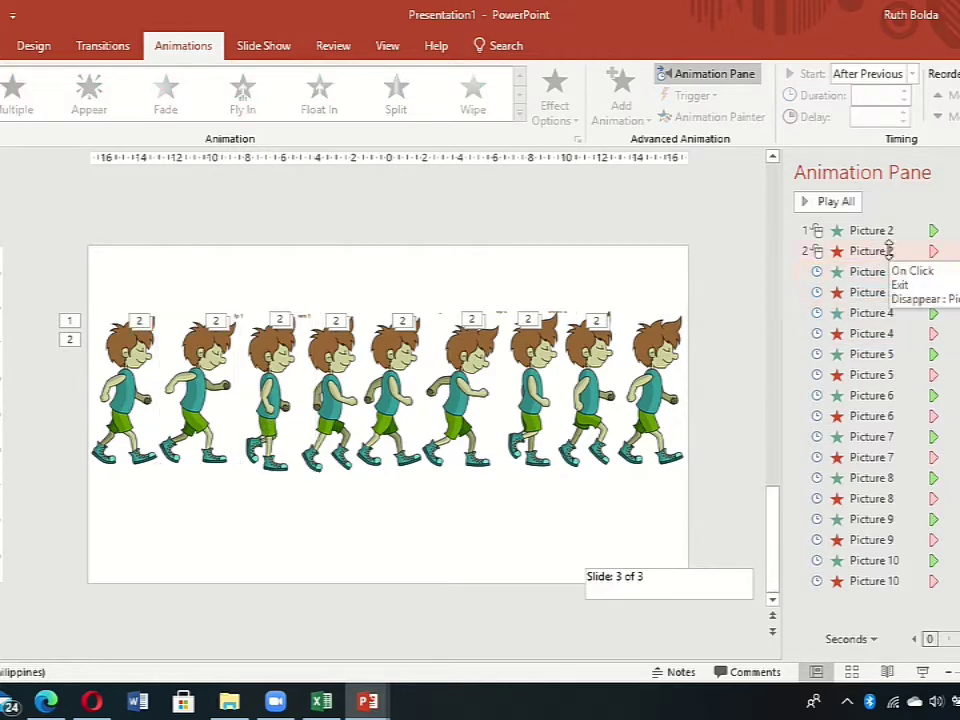
# - Select the Picture 2 through Picture 10 exit effects together in the Animation Pane
pyautogui.click(831, 252)
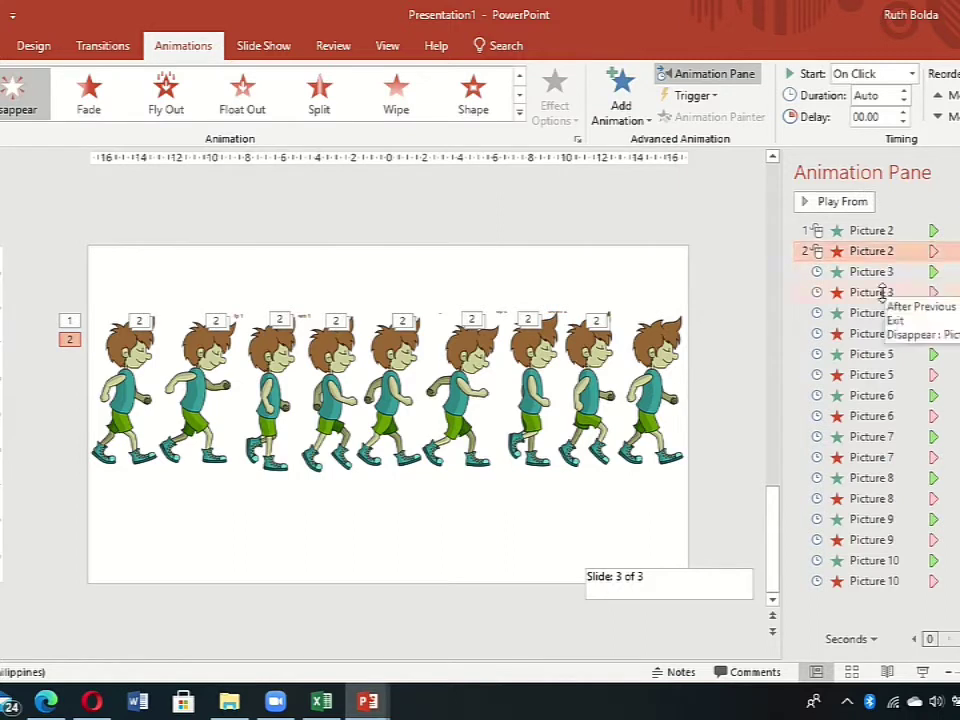
pyautogui.keyDown('ctrl'); pyautogui.click(883, 291); pyautogui.keyUp('ctrl')
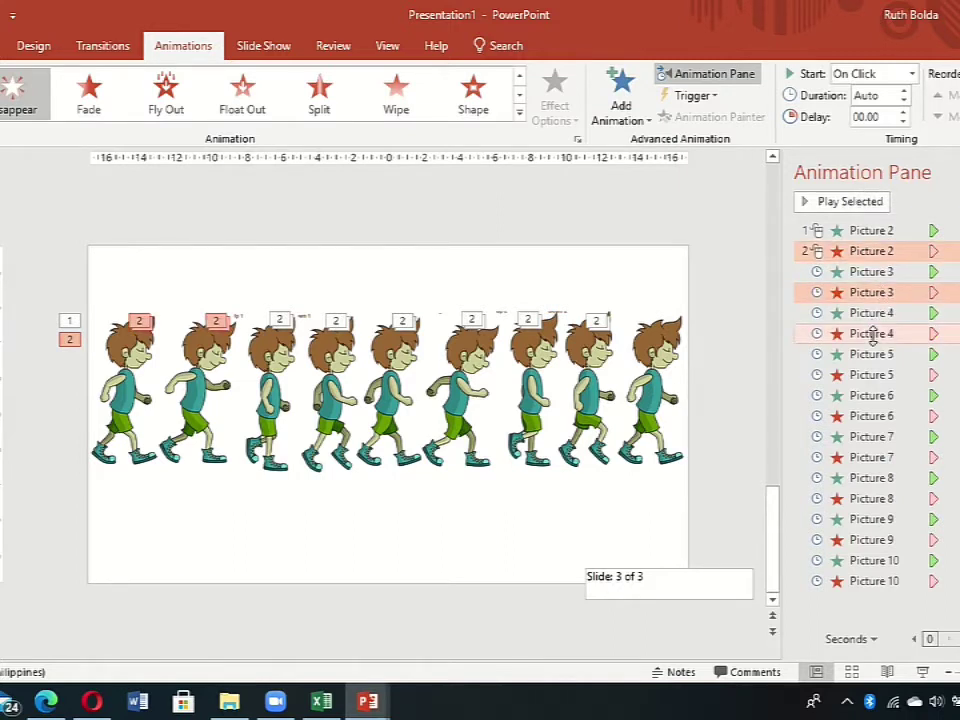
pyautogui.keyDown('ctrl'); pyautogui.click(873, 334); pyautogui.keyUp('ctrl')
pyautogui.keyDown('ctrl'); pyautogui.click(861, 376); pyautogui.keyUp('ctrl')
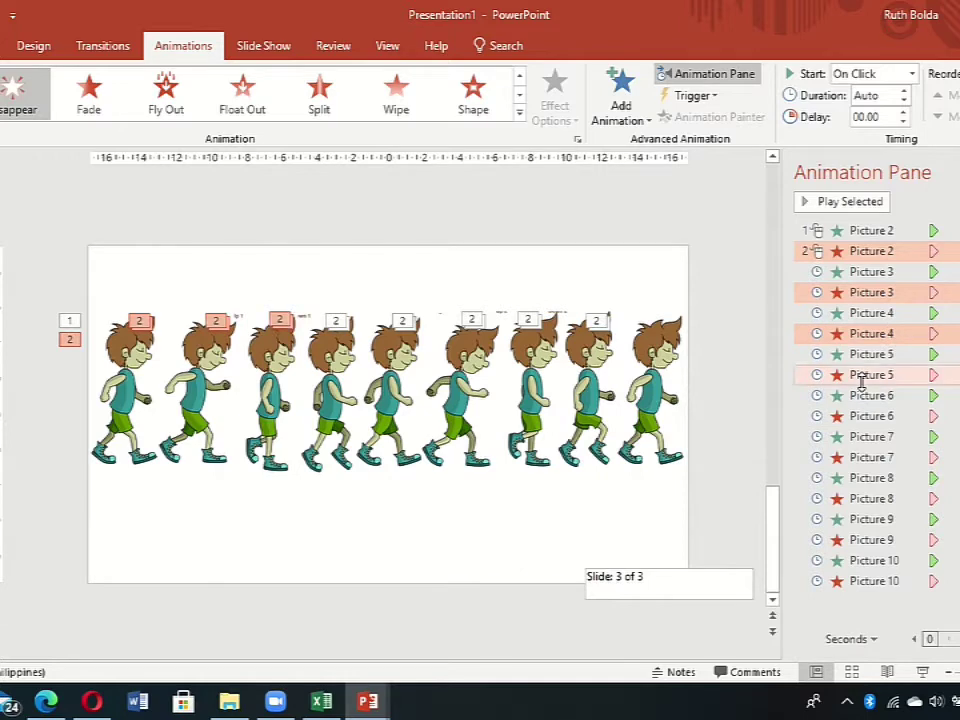
pyautogui.keyDown('ctrl'); pyautogui.click(843, 417); pyautogui.keyUp('ctrl')
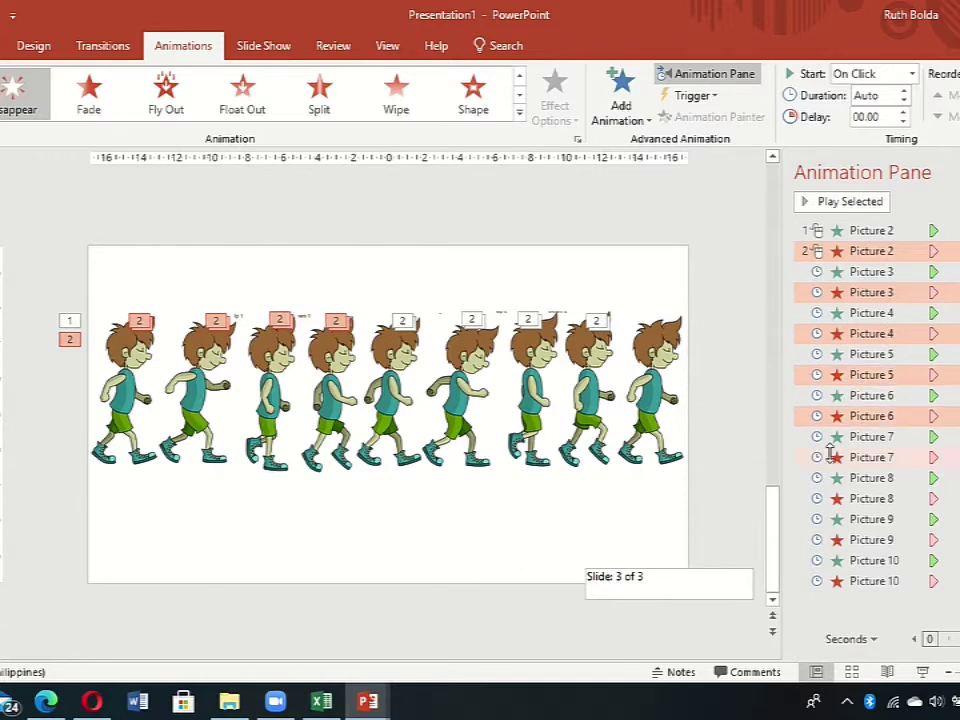
pyautogui.keyDown('ctrl'); pyautogui.click(835, 457); pyautogui.keyUp('ctrl')
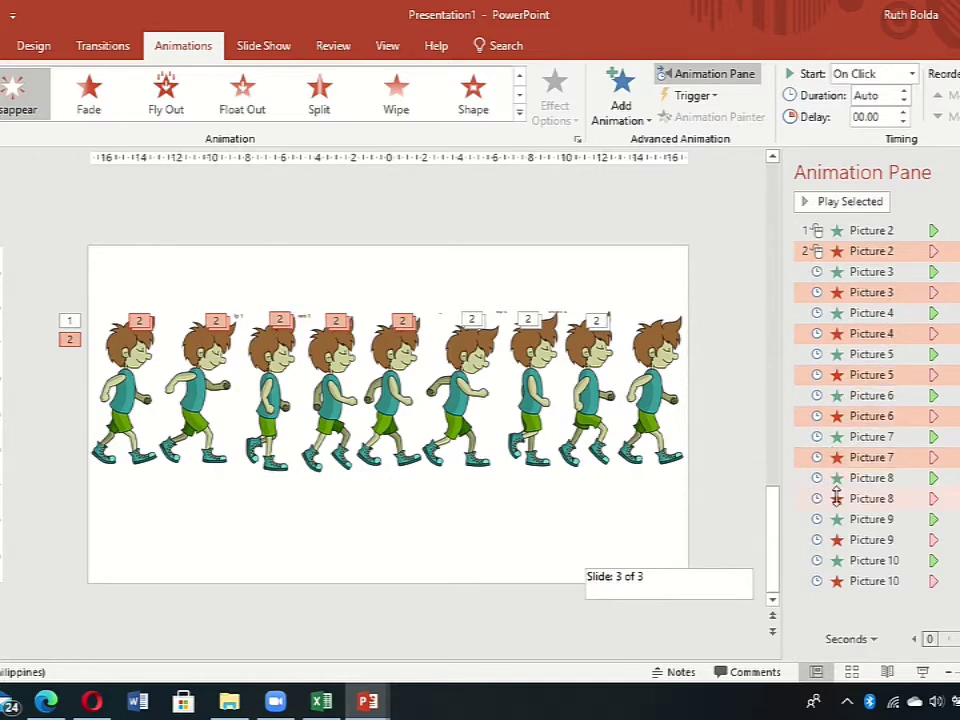
pyautogui.keyDown('ctrl'); pyautogui.click(836, 498); pyautogui.keyUp('ctrl')
pyautogui.keyDown('ctrl'); pyautogui.click(839, 539); pyautogui.keyUp('ctrl')
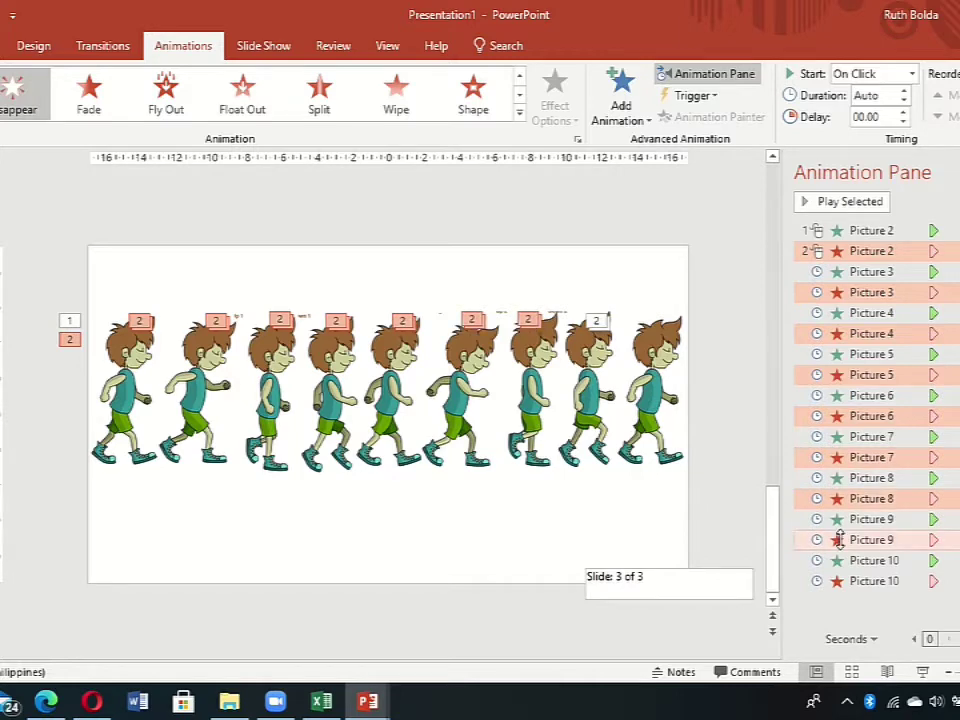
pyautogui.keyDown('ctrl'); pyautogui.click(839, 539); pyautogui.keyUp('ctrl')
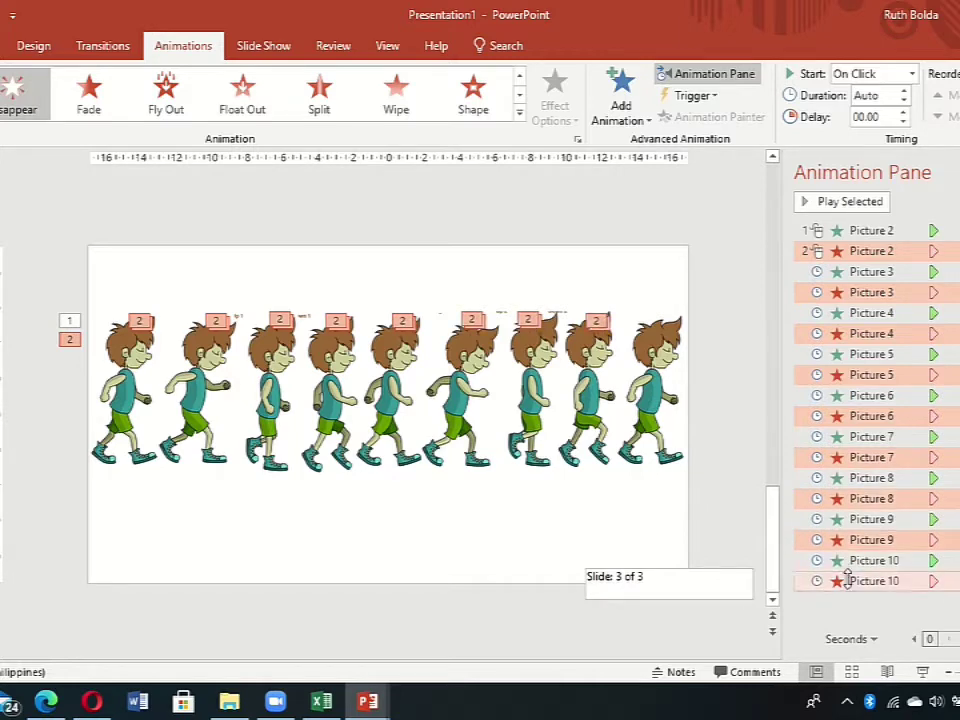
pyautogui.keyDown('ctrl'); pyautogui.click(846, 580); pyautogui.keyUp('ctrl')
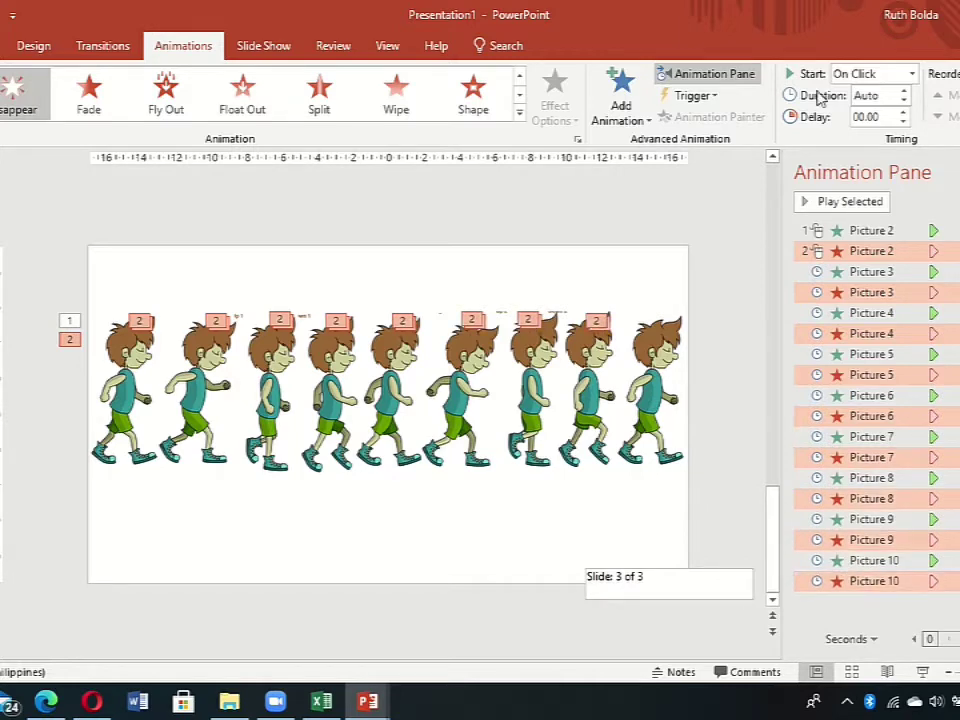
# - Set the selected effects' Delay to 00.50 seconds
pyautogui.click(880, 117)
pyautogui.click(882, 117)
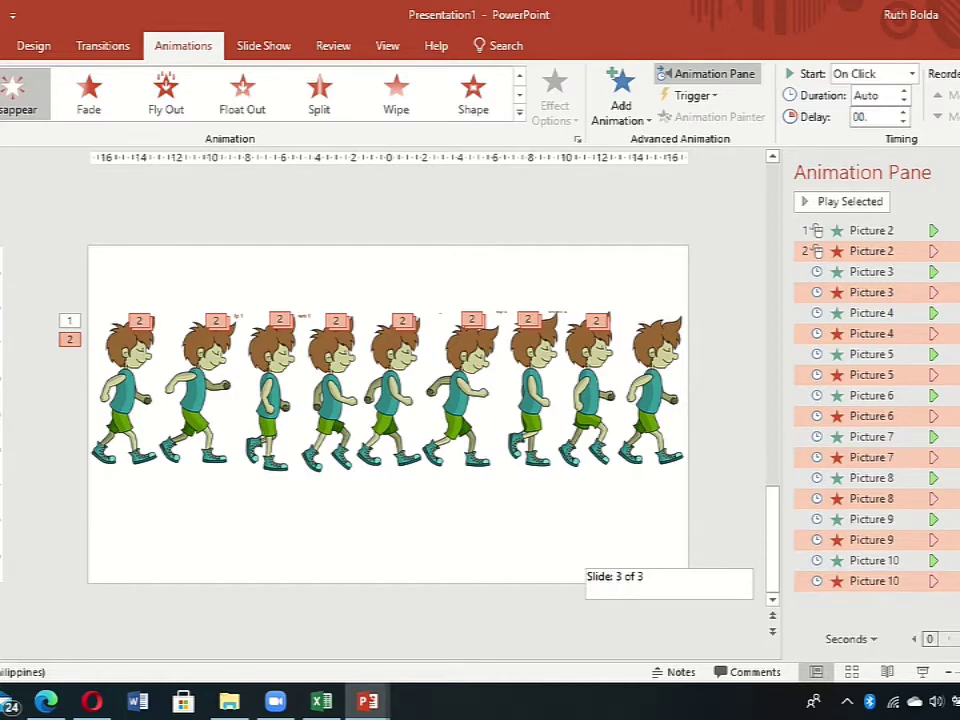
pyautogui.click(900, 113)
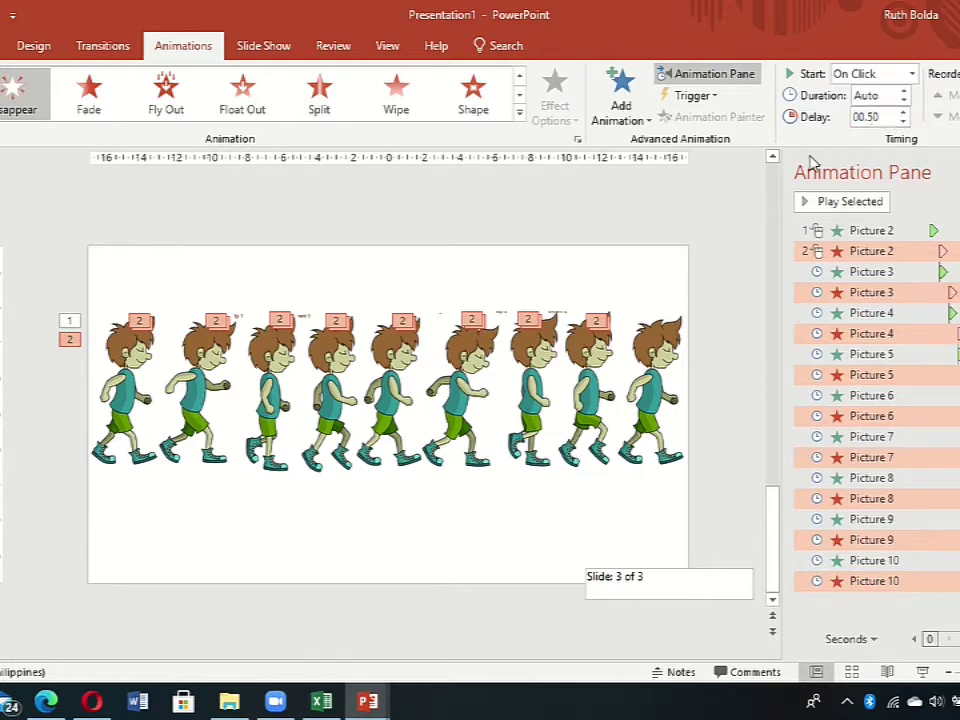
pyautogui.click(755, 203)
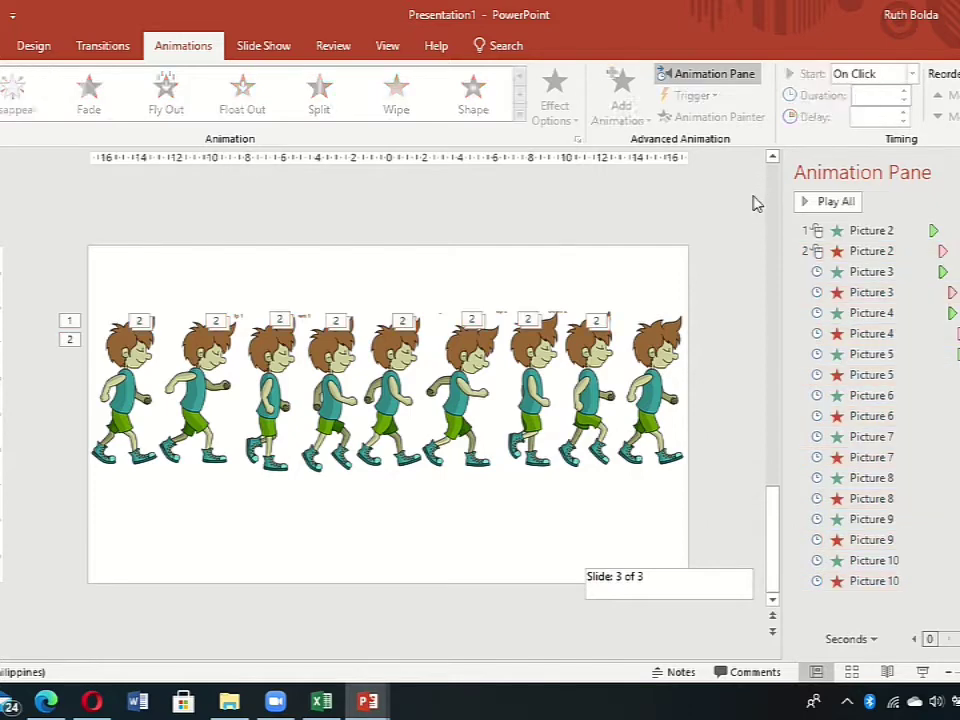
pyautogui.click(836, 205)
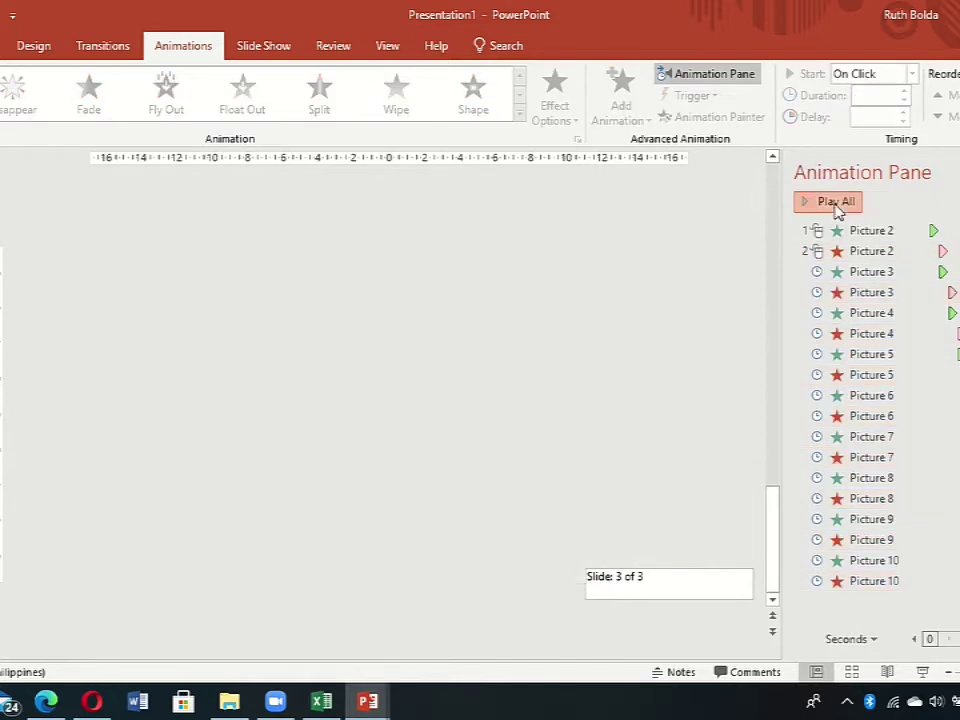
pyautogui.click(836, 203)
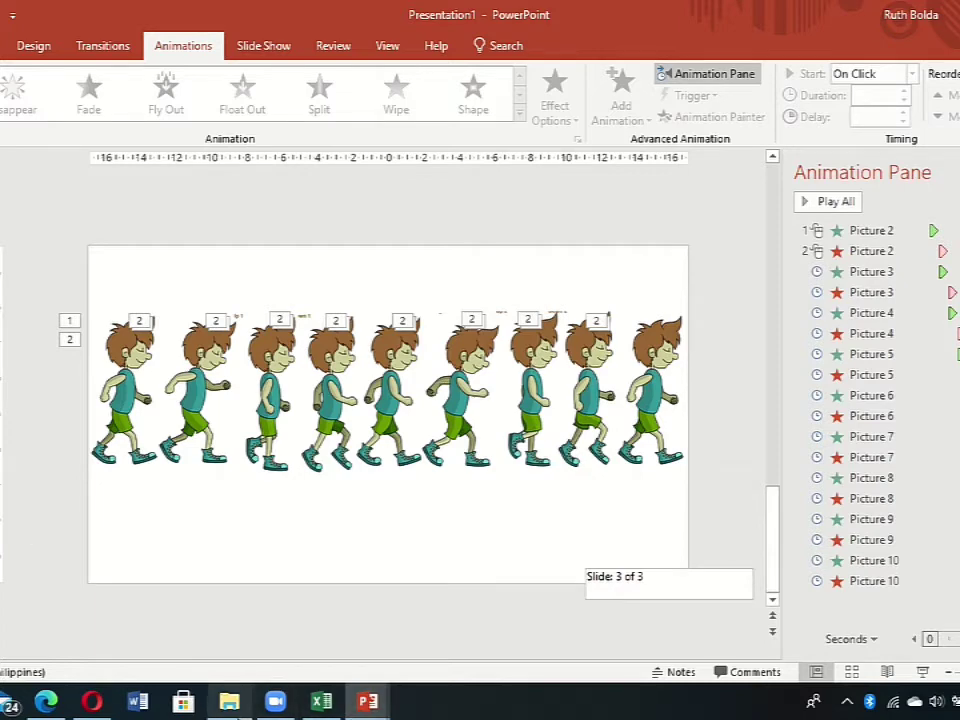
# - Copy the Presentation1 park image from the 2D Art folder and paste it onto the slide
pyautogui.hotkey('alt', 'Tab')
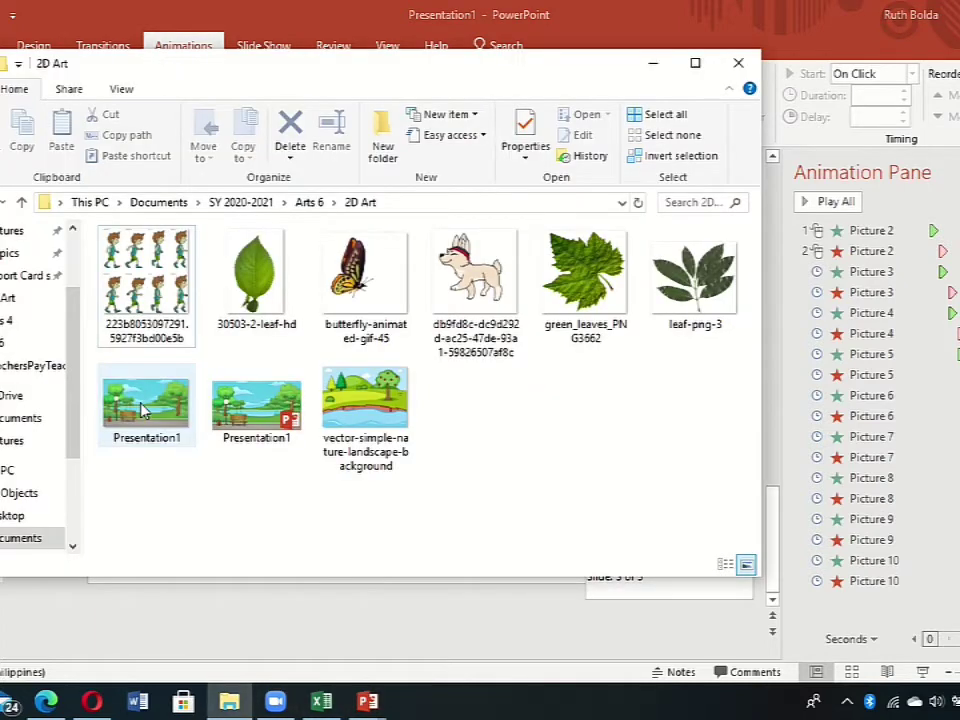
pyautogui.click(143, 410)
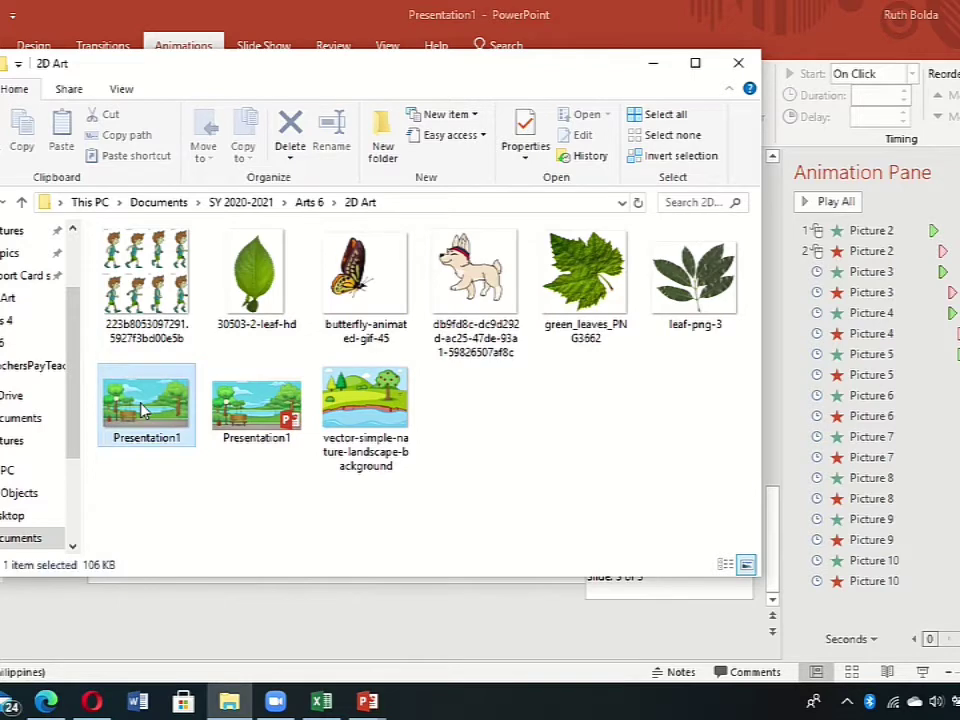
pyautogui.moveTo(367, 701)
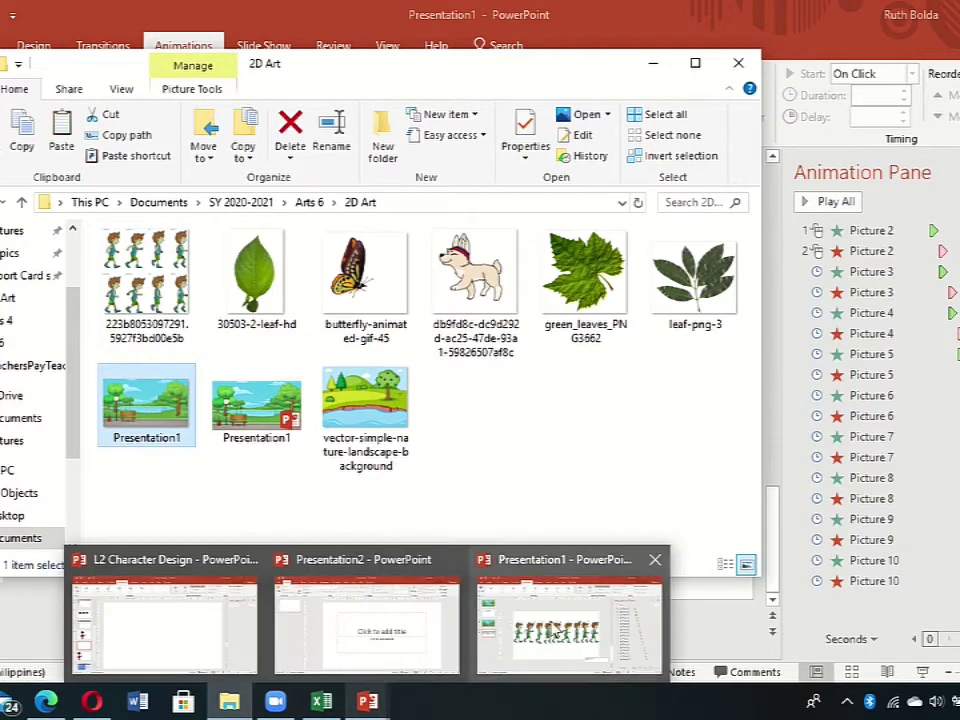
pyautogui.click(560, 620)
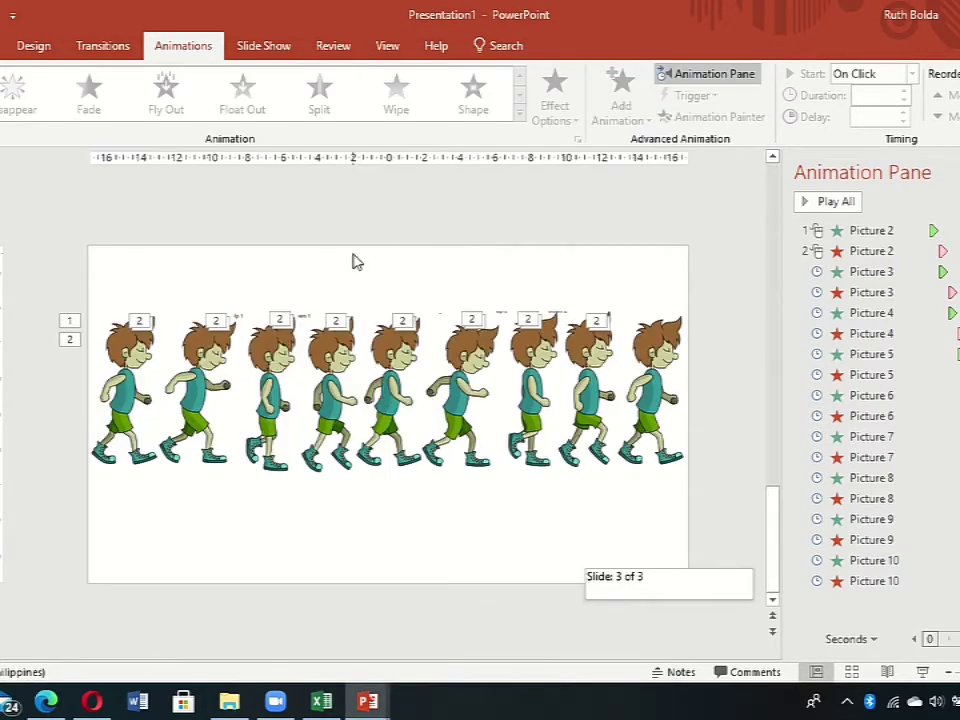
pyautogui.hotkey('ctrl', 'v')
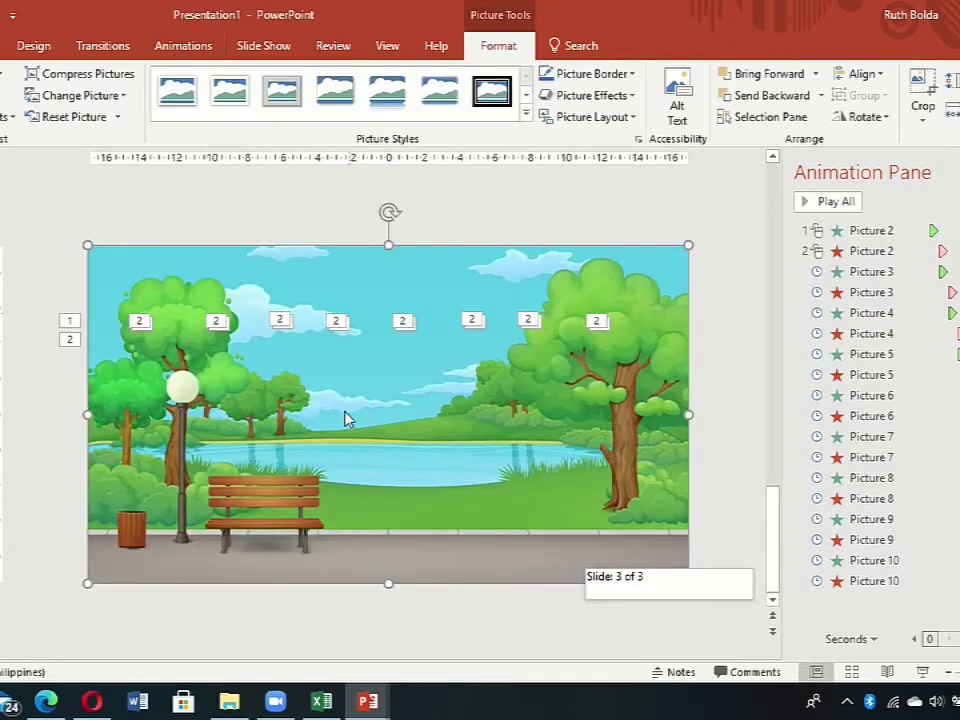
# - Send the park picture to the back and drag all boy frames down onto the walkway
pyautogui.rightClick(346, 418)
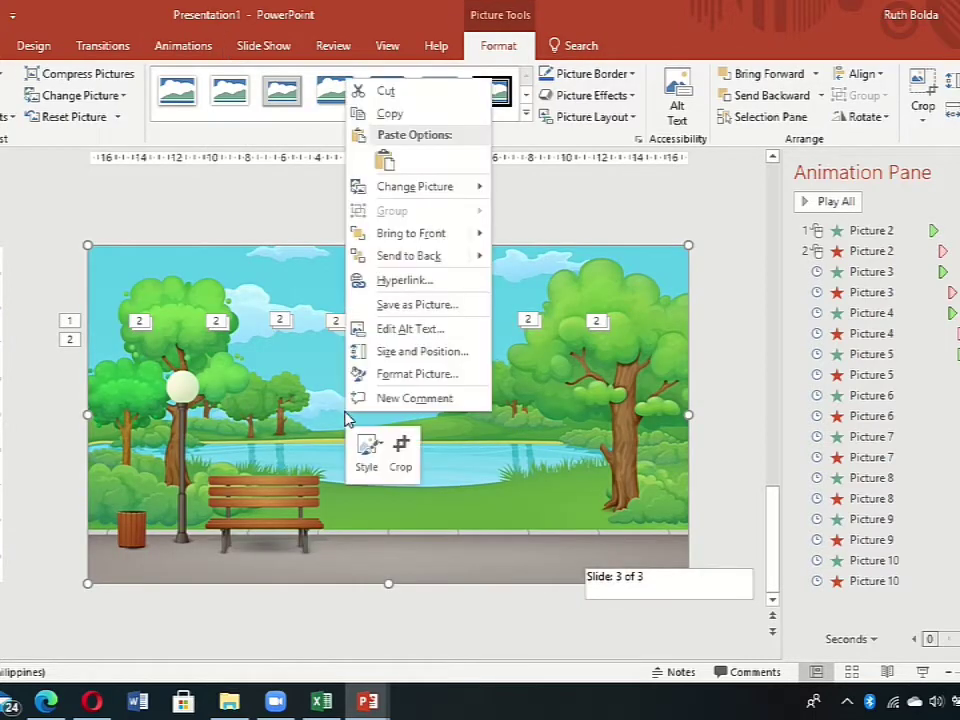
pyautogui.click(456, 258)
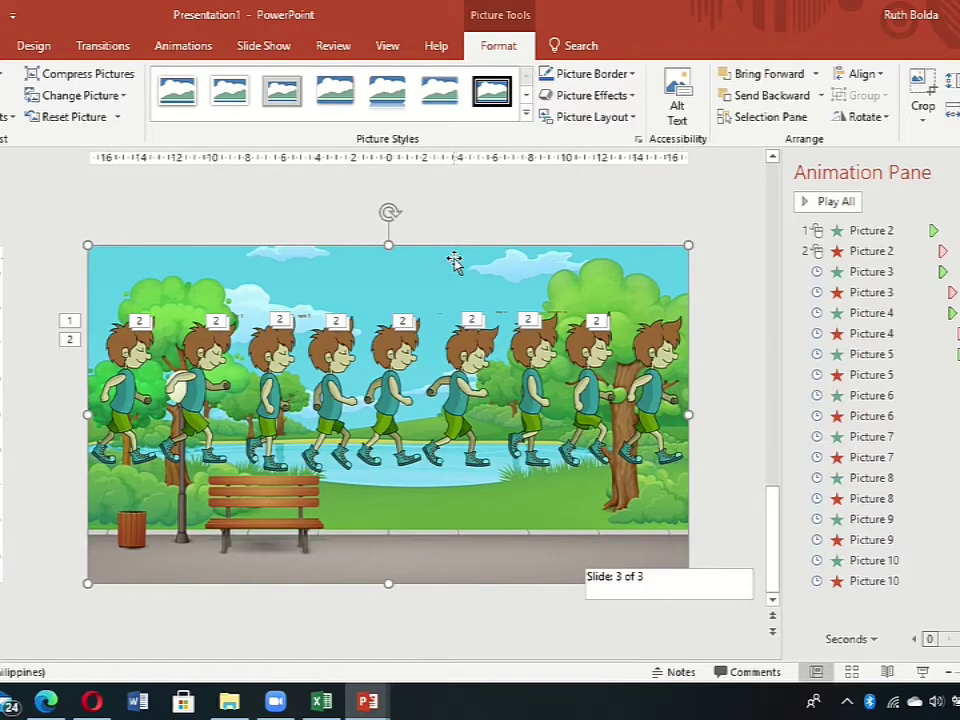
pyautogui.click(134, 400)
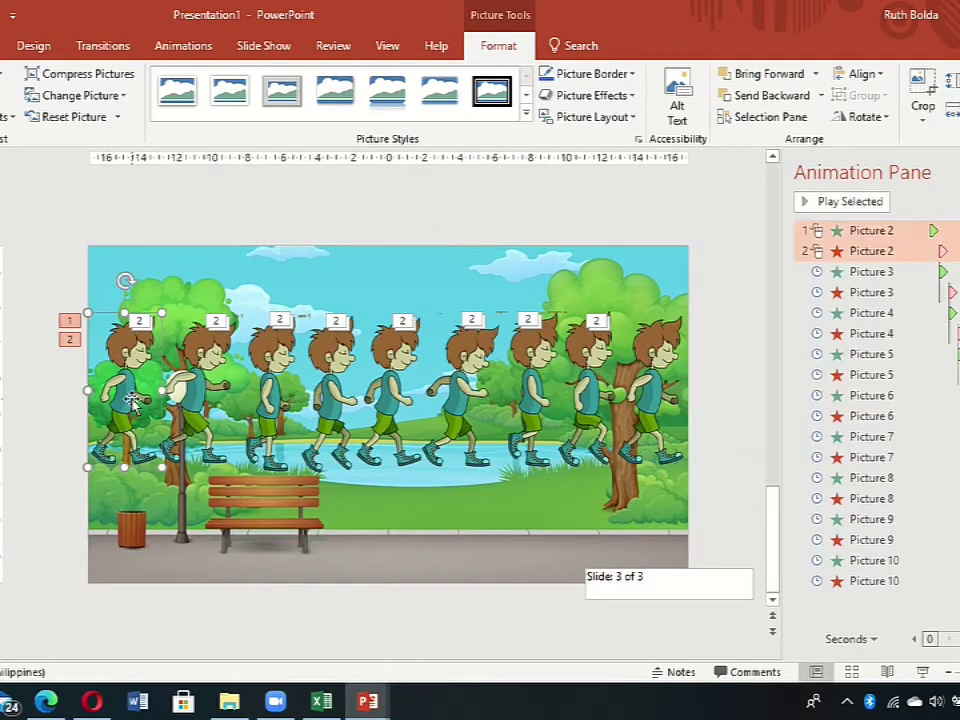
pyautogui.hotkey('ctrl', 'a')
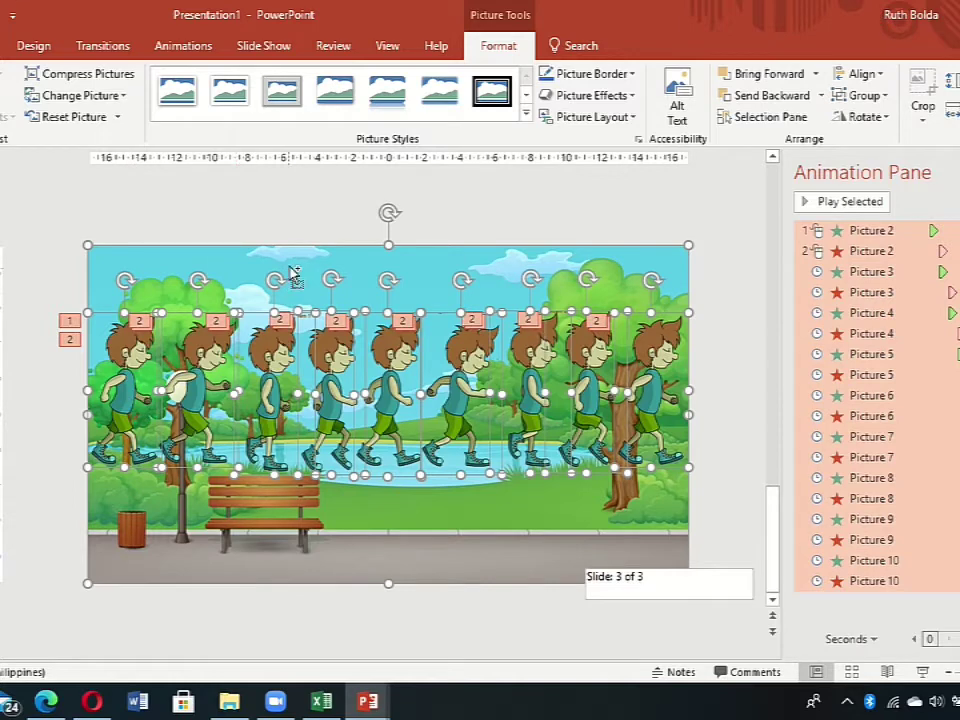
pyautogui.keyDown('shift'); pyautogui.click(289, 260); pyautogui.keyUp('shift')
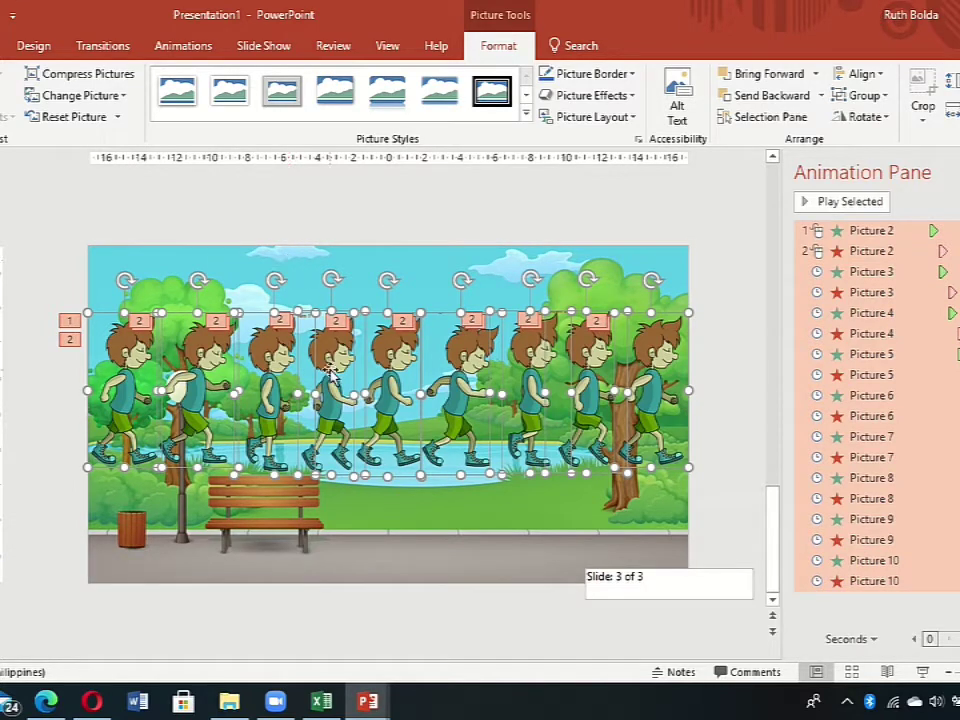
pyautogui.moveTo(289, 260); pyautogui.dragTo(289, 350)
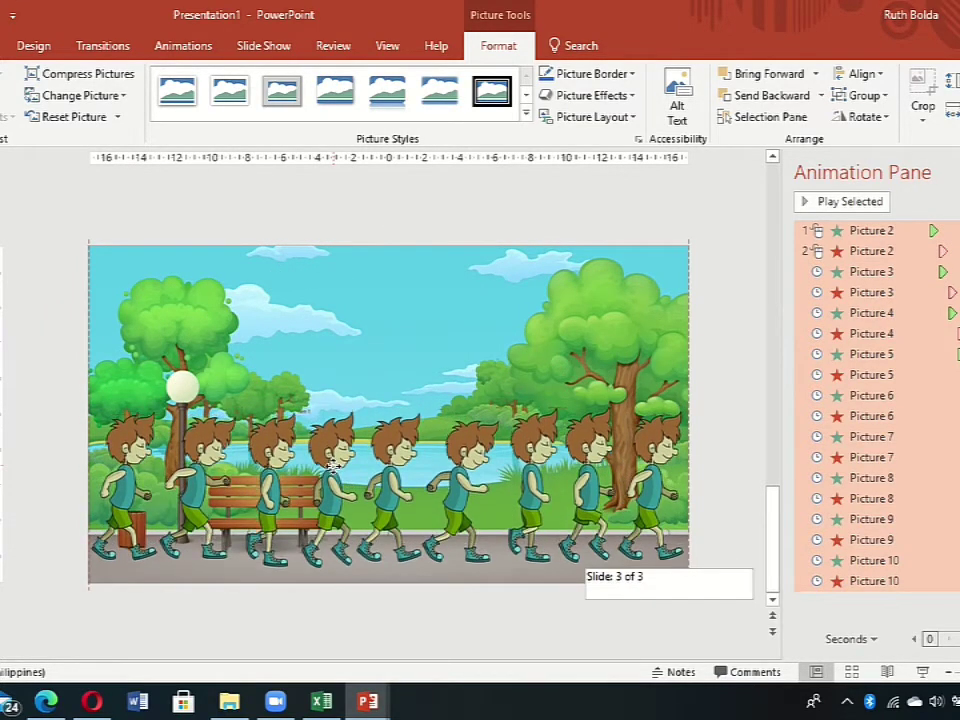
pyautogui.moveTo(333, 460); pyautogui.dragTo(335, 471)
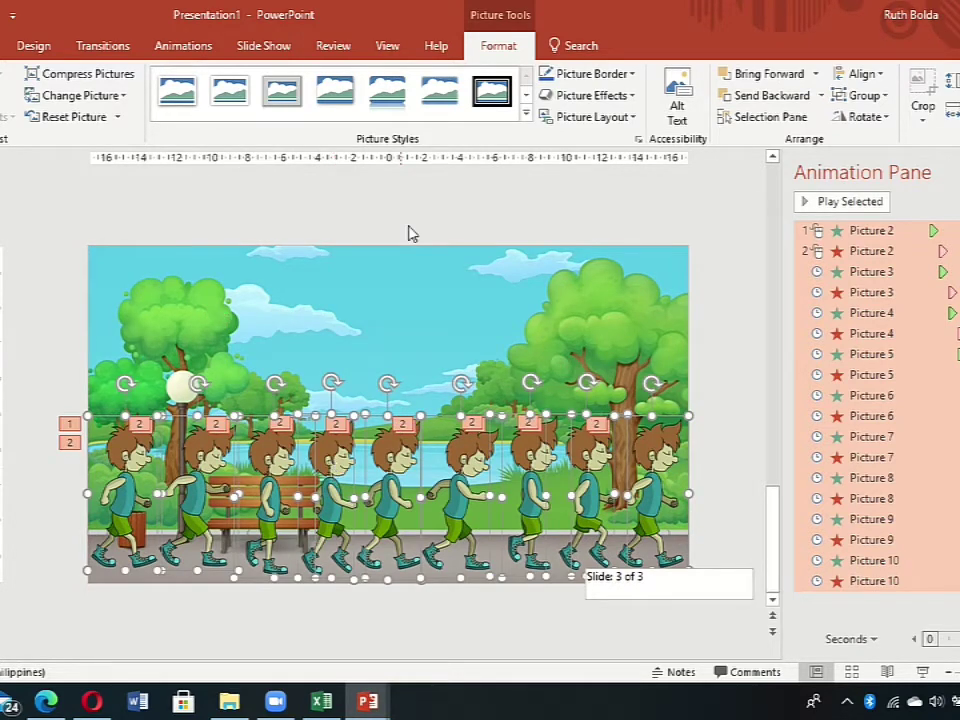
pyautogui.press('Escape')
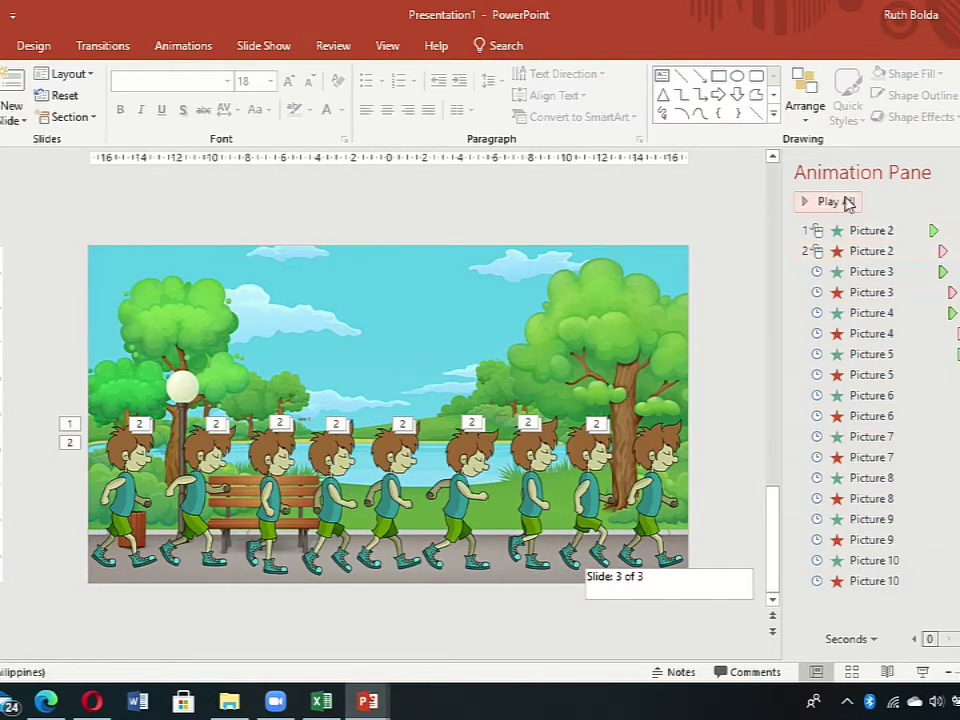
pyautogui.click(847, 203)
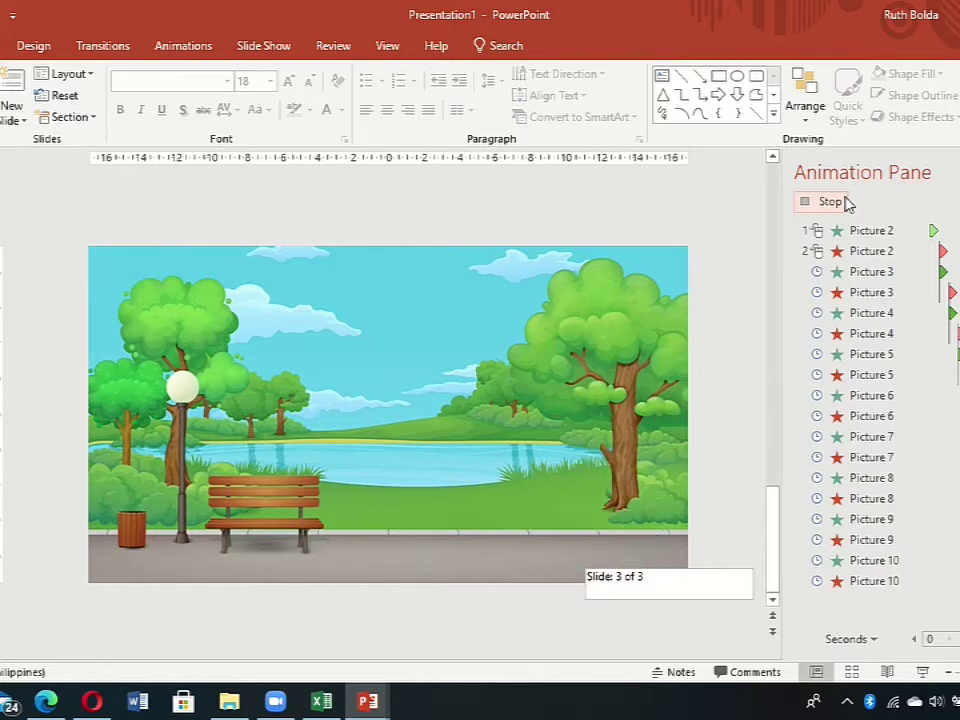
pyautogui.click(845, 202)
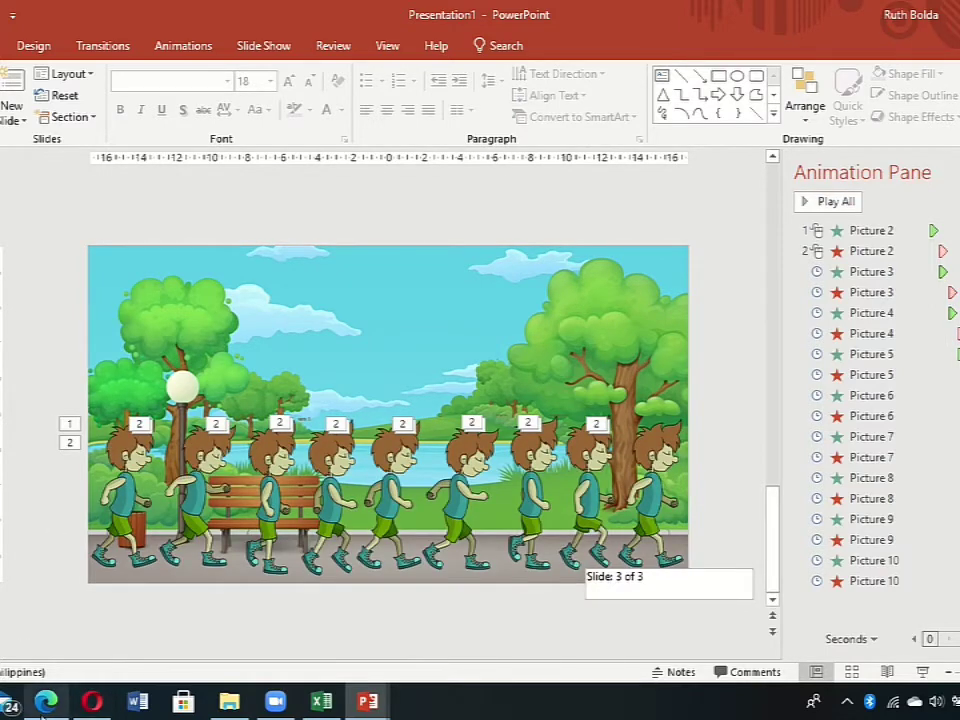
# - Select the butterfly, dog, green_leaves, leaf-png-3 and 30503-2-leaf-hd images, then return to PowerPoint
pyautogui.click(229, 701)
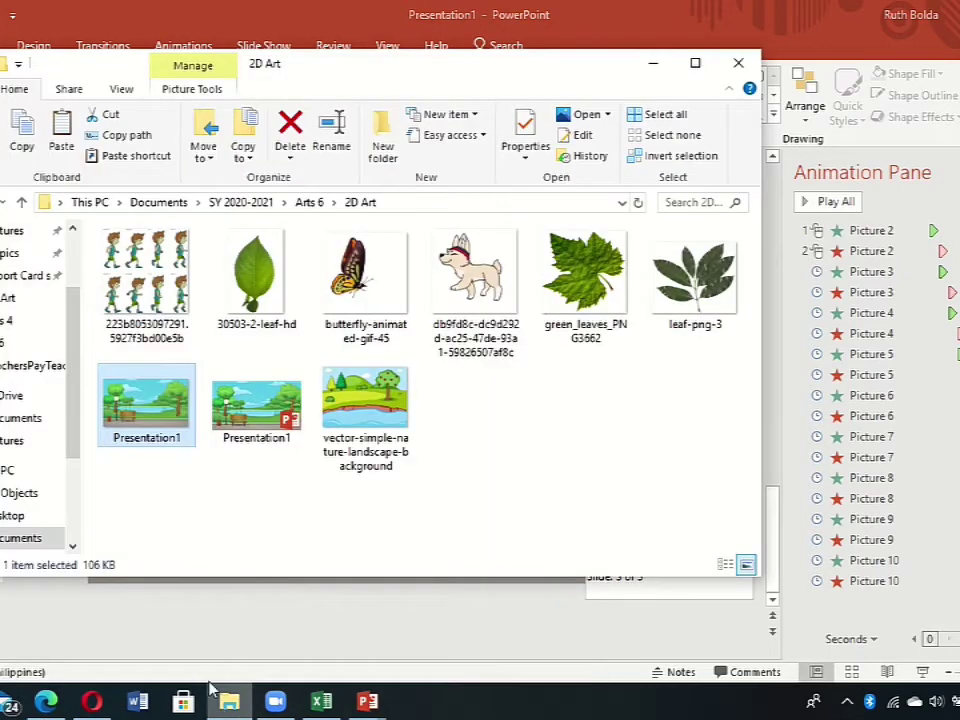
pyautogui.click(376, 297)
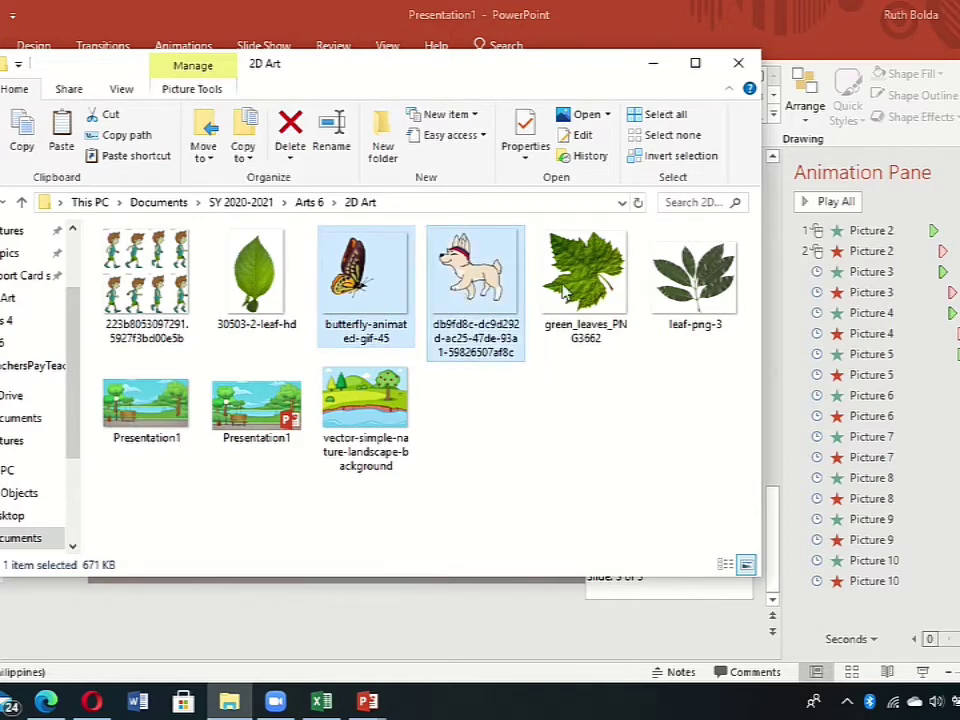
pyautogui.keyDown('ctrl'); pyautogui.click(468, 295); pyautogui.keyUp('ctrl')
pyautogui.keyDown('ctrl'); pyautogui.click(565, 290); pyautogui.keyUp('ctrl')
pyautogui.keyDown('ctrl'); pyautogui.click(695, 275); pyautogui.keyUp('ctrl')
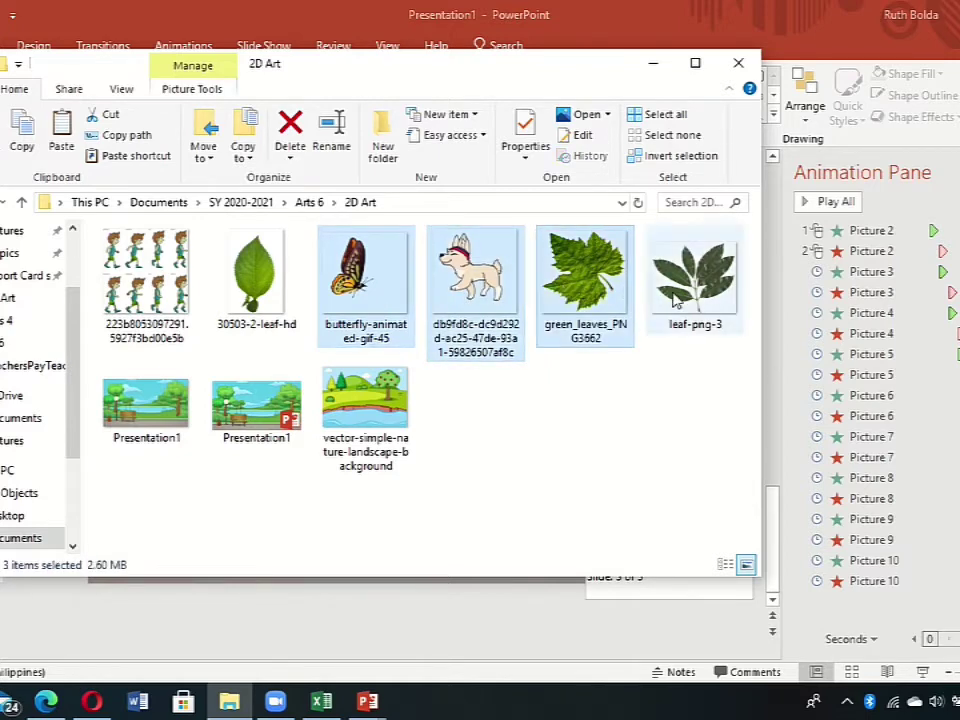
pyautogui.keyDown('ctrl'); pyautogui.click(258, 287); pyautogui.keyUp('ctrl')
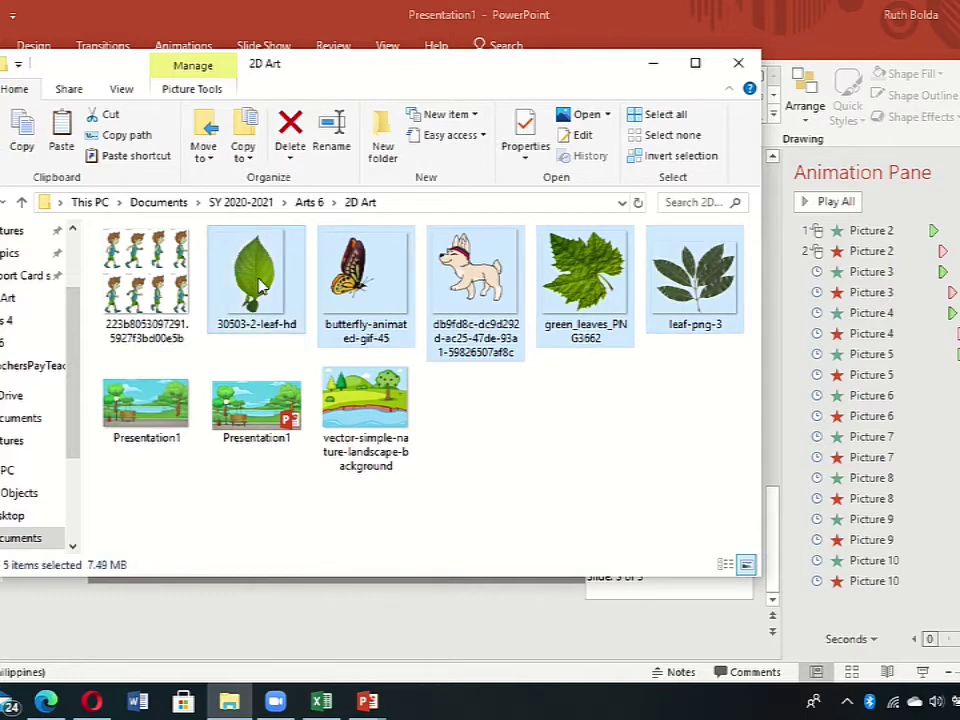
pyautogui.click(366, 705)
pyautogui.click(560, 630)
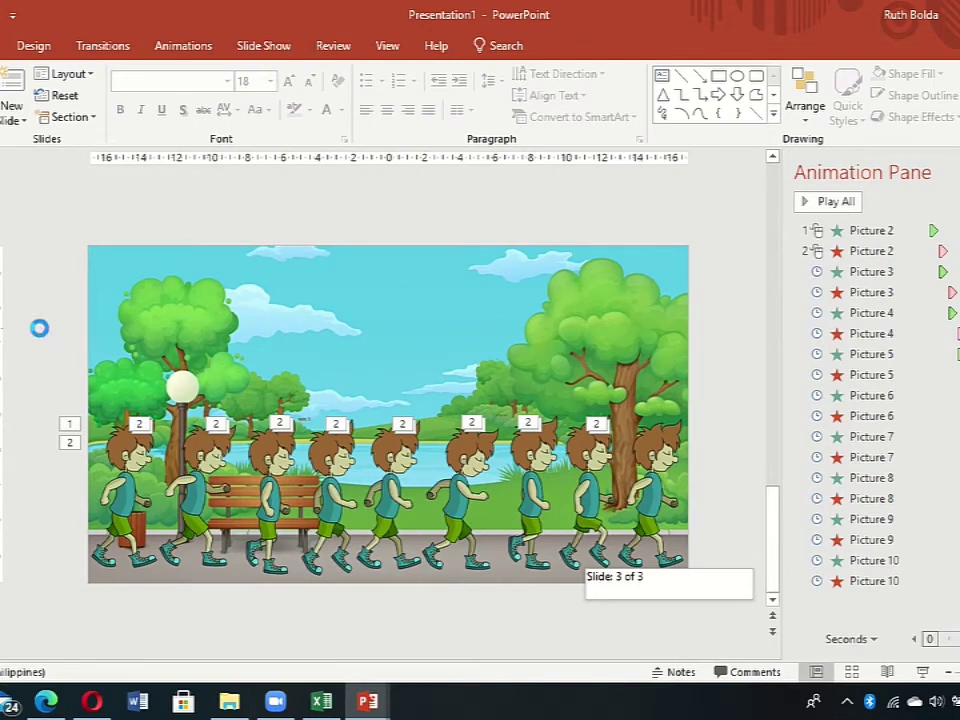
# - Paste the images, move the dark leaf off the left edge and shrink the jagged green leaf
pyautogui.hotkey('ctrl', 'v')
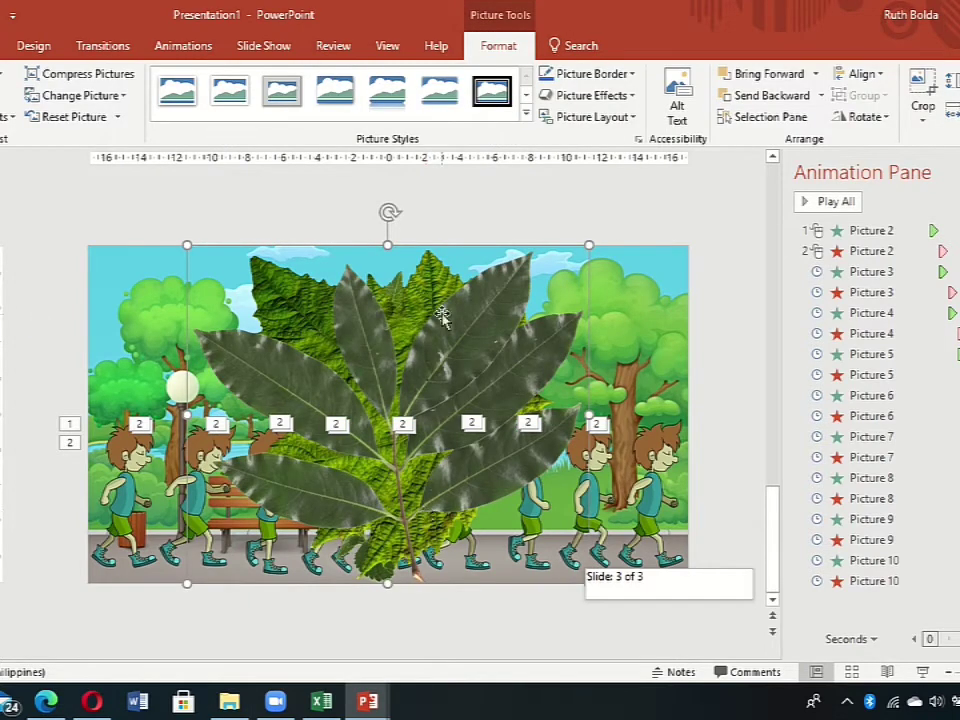
pyautogui.press('Delete')
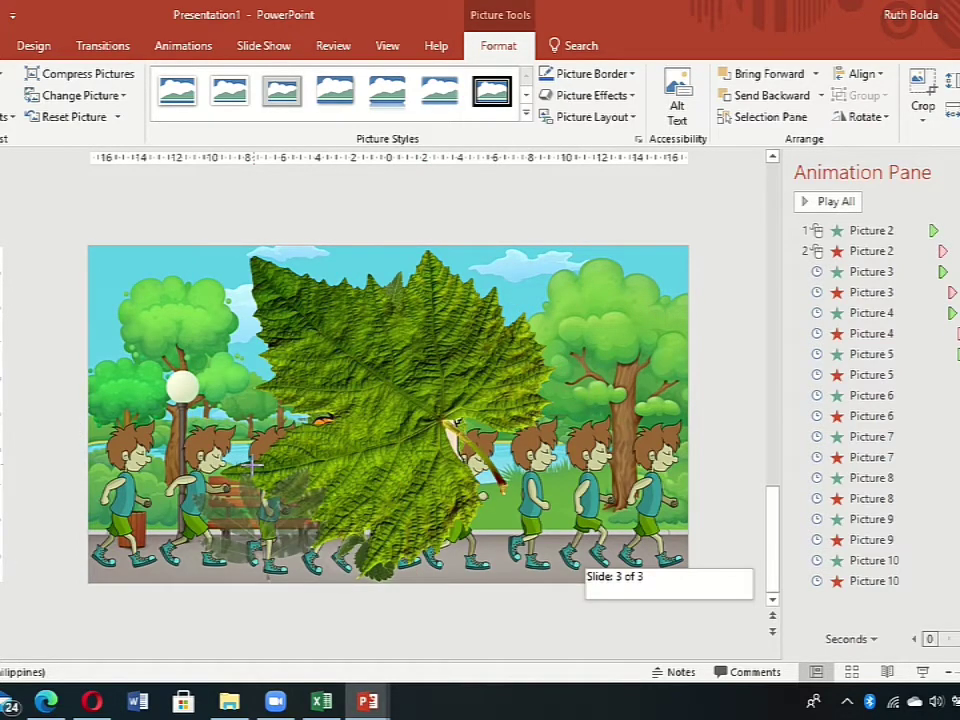
pyautogui.moveTo(262, 525)
pyautogui.mouseDown()
pyautogui.moveTo(172, 548)
pyautogui.moveTo(66, 279)
pyautogui.moveTo(63, 287)
pyautogui.moveTo(44, 276)
pyautogui.mouseUp()
pyautogui.click(300, 340)
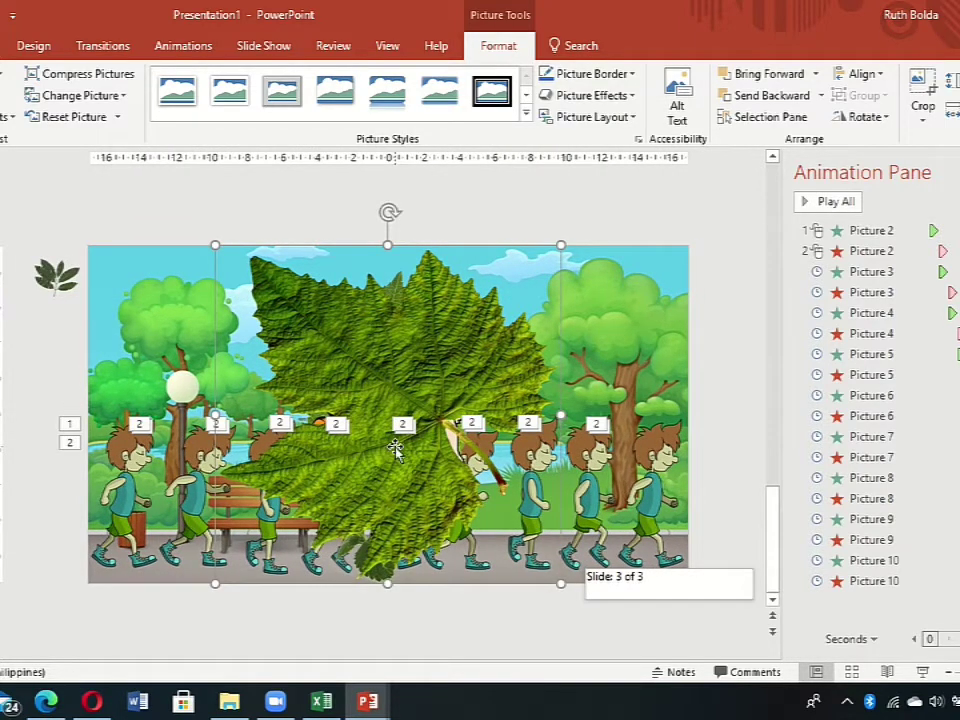
pyautogui.moveTo(215, 585); pyautogui.dragTo(318, 470)
pyautogui.moveTo(328, 558)
pyautogui.mouseDown()
pyautogui.moveTo(228, 588)
pyautogui.moveTo(528, 280)
pyautogui.mouseUp()
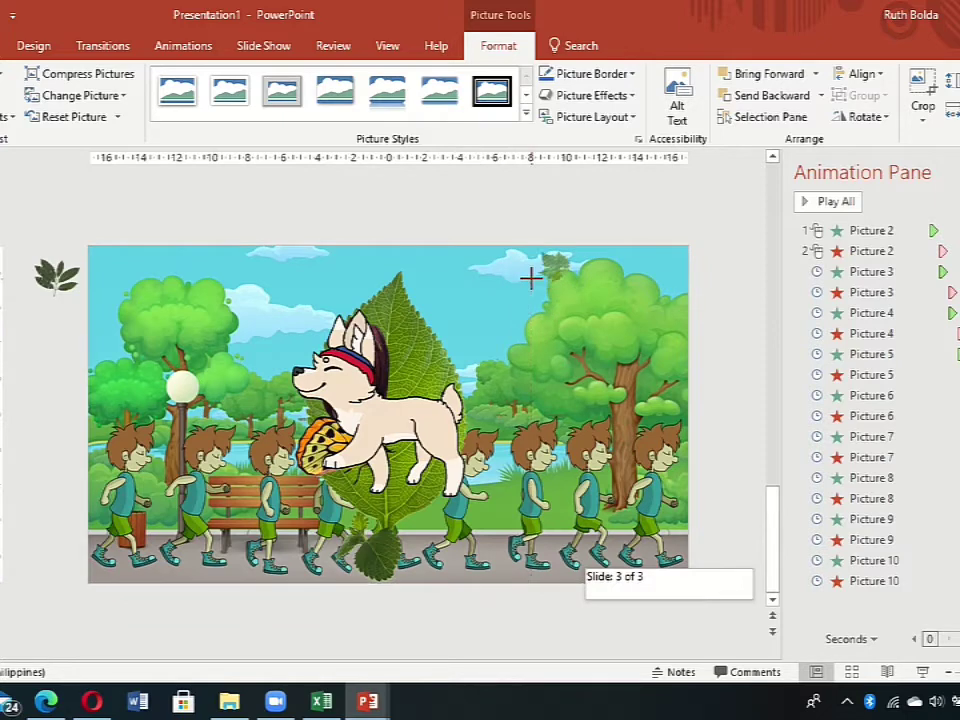
pyautogui.moveTo(528, 280); pyautogui.dragTo(535, 284)
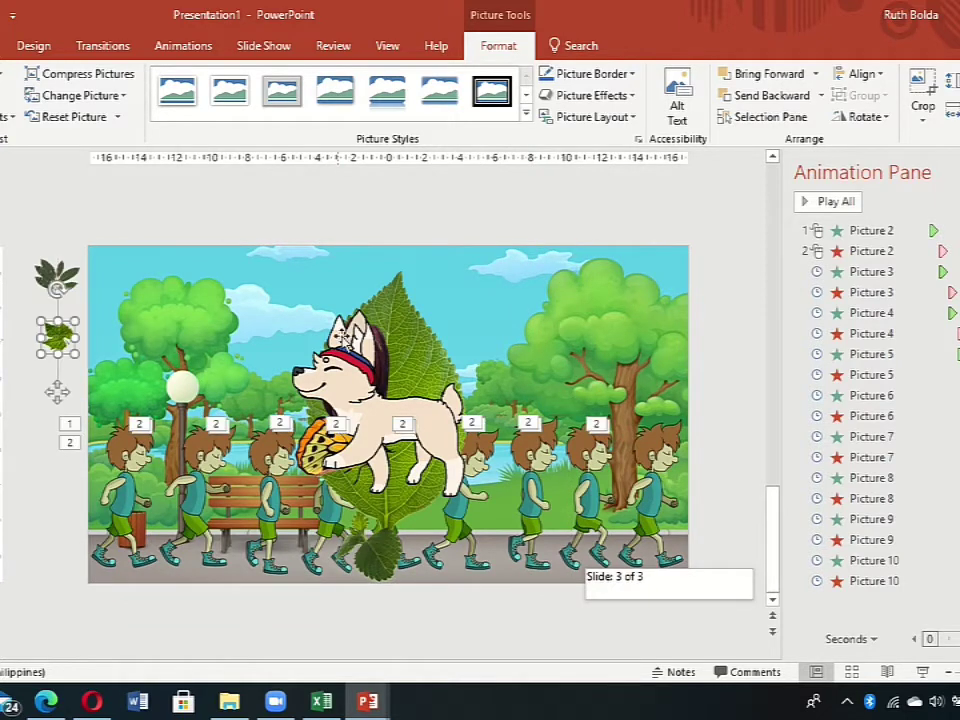
# - Flip the dog horizontally to face right and place it just off the slide's left edge
pyautogui.moveTo(352, 372); pyautogui.dragTo(233, 452)
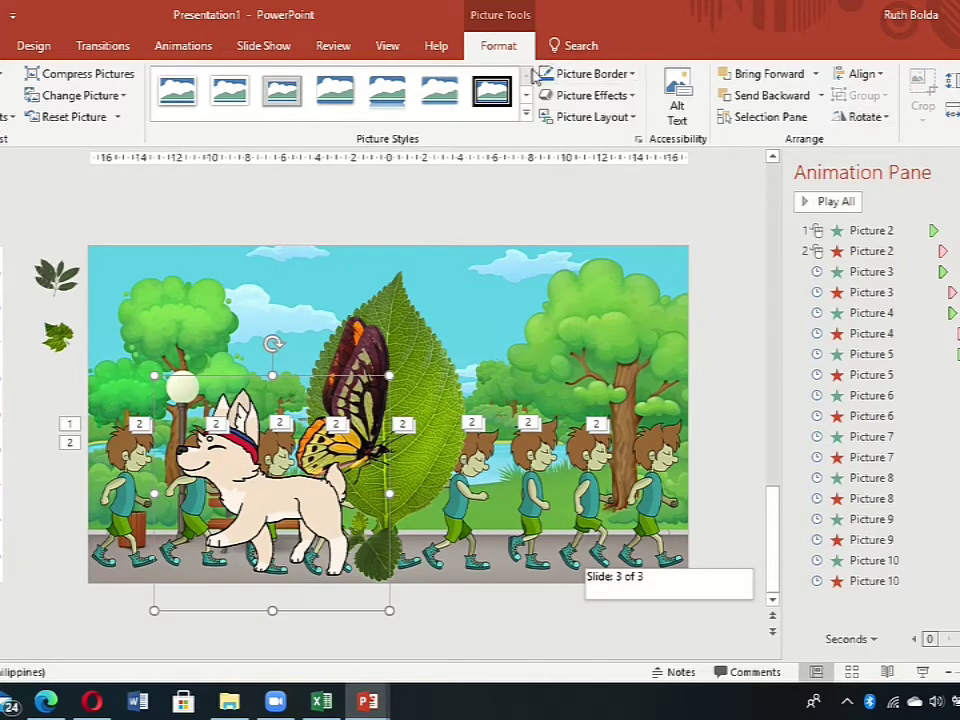
pyautogui.click(495, 199)
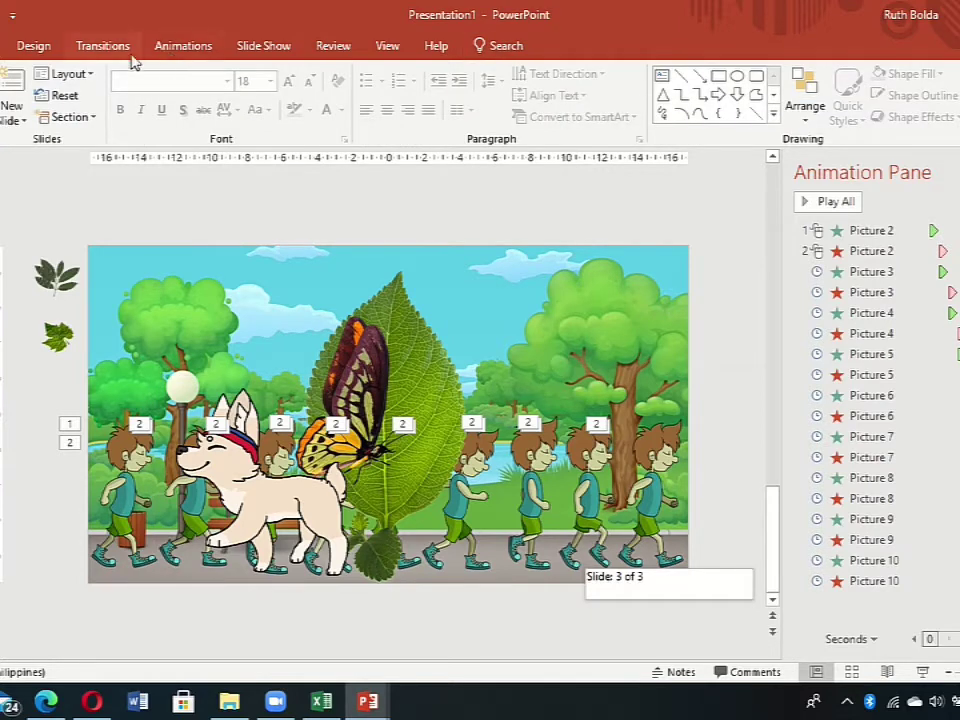
pyautogui.click(181, 45)
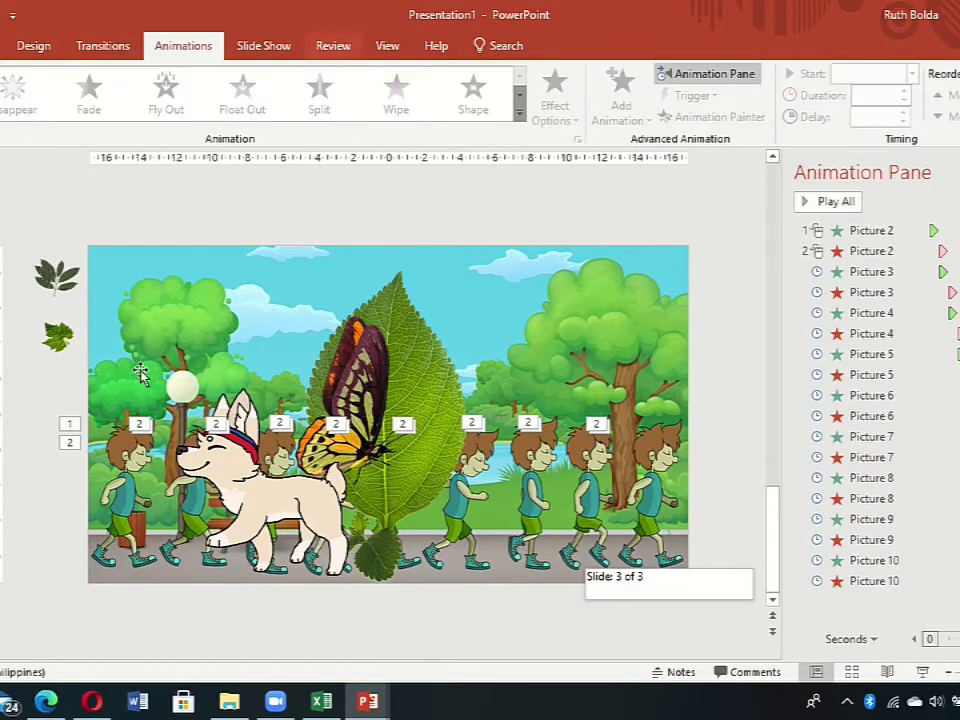
pyautogui.click(263, 497)
pyautogui.click(488, 46)
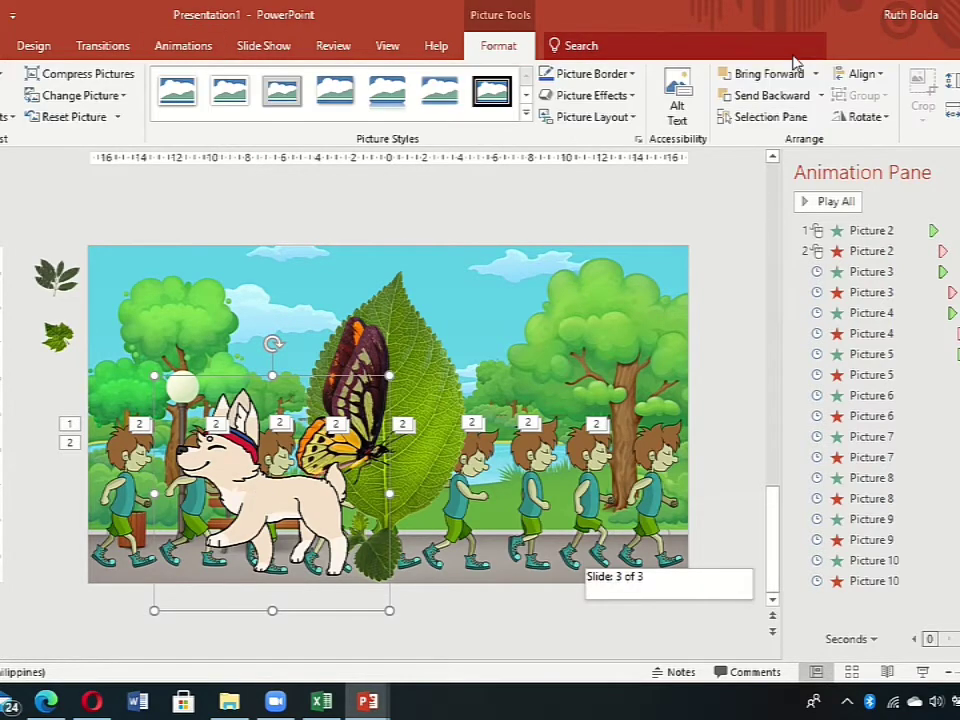
pyautogui.click(866, 117)
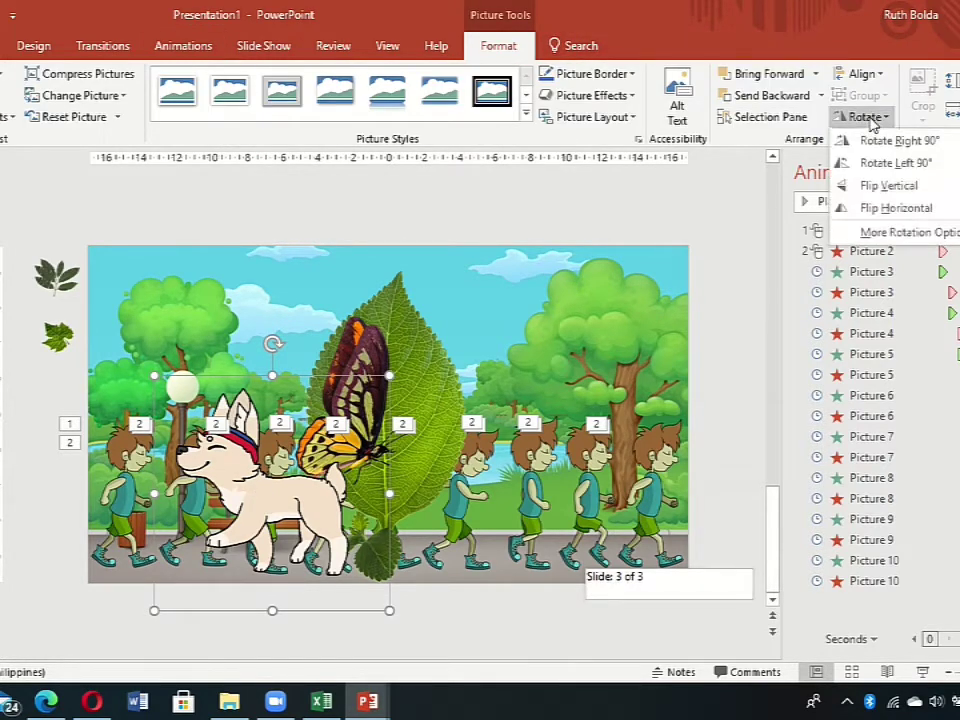
pyautogui.click(905, 212)
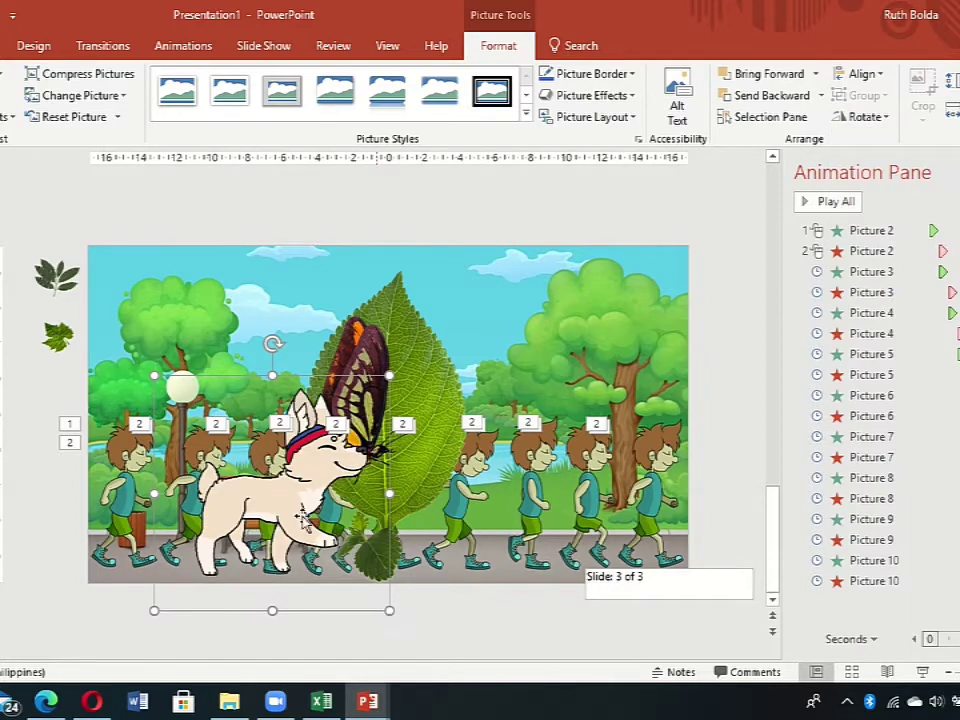
pyautogui.moveTo(389, 610)
pyautogui.mouseDown()
pyautogui.moveTo(261, 625)
pyautogui.moveTo(150, 548)
pyautogui.moveTo(100, 497)
pyautogui.moveTo(40, 537)
pyautogui.mouseUp()
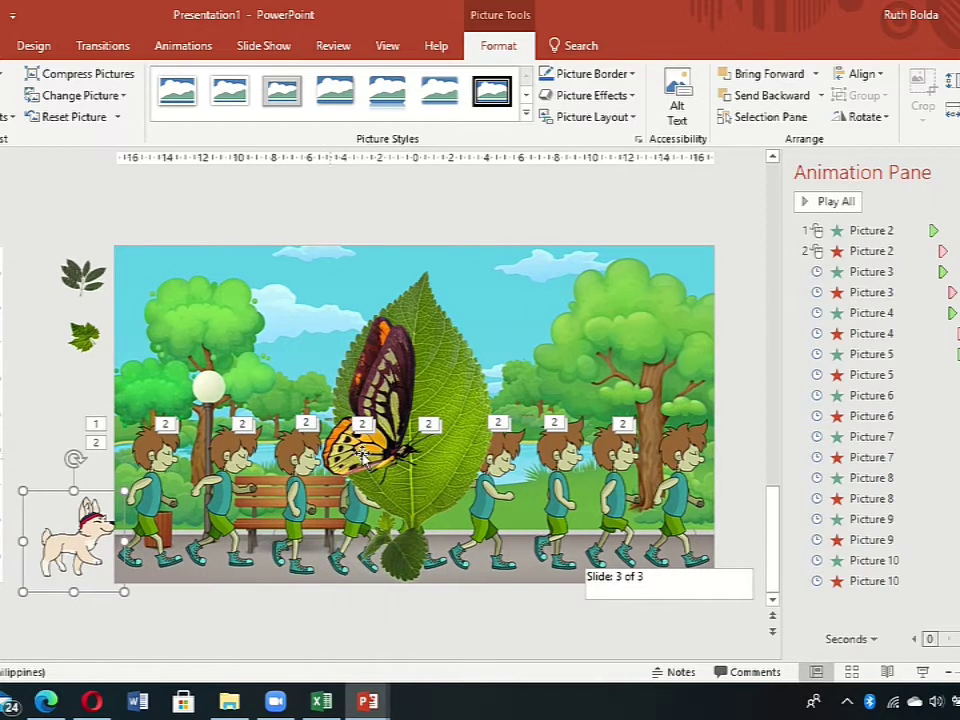
# - Move the butterfly near the right-hand tree and park the large leaf beside the left edge
pyautogui.click(396, 360)
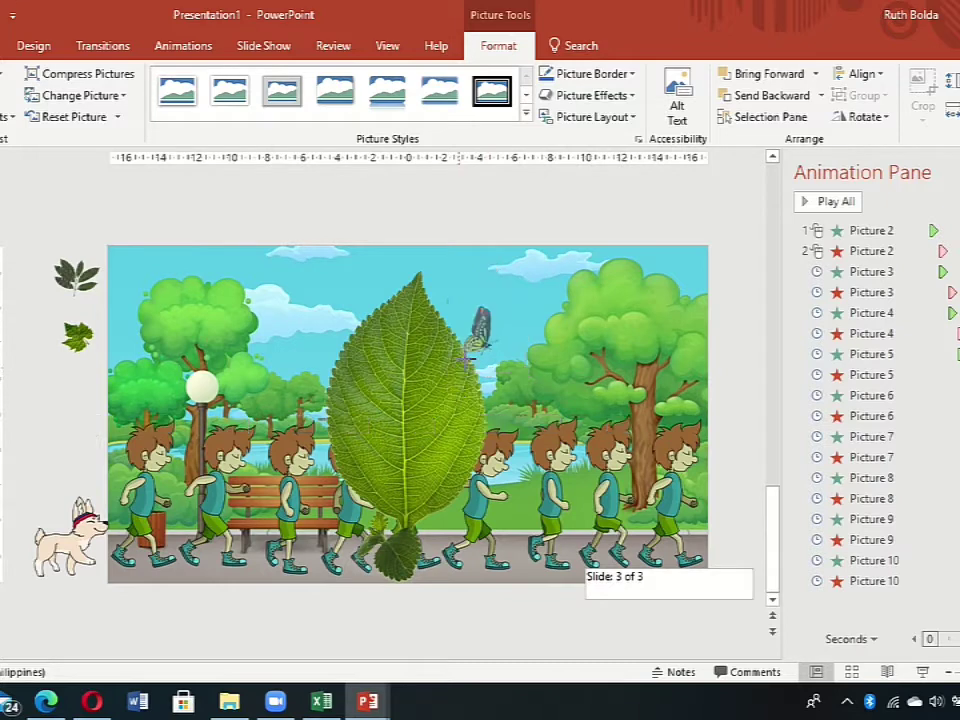
pyautogui.moveTo(476, 342); pyautogui.dragTo(514, 396)
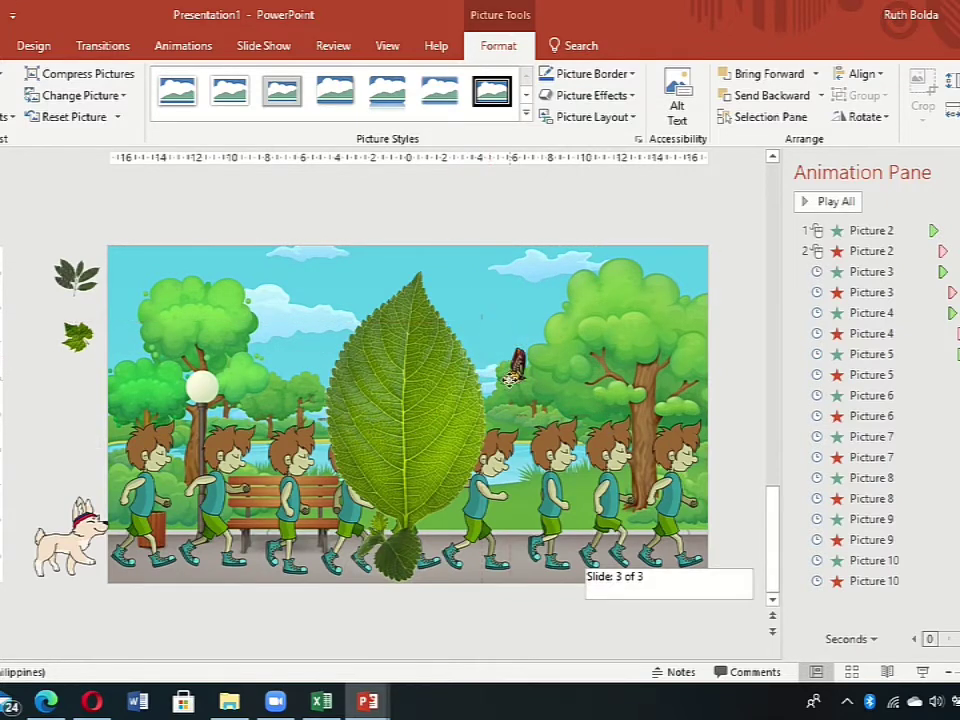
pyautogui.click(403, 360)
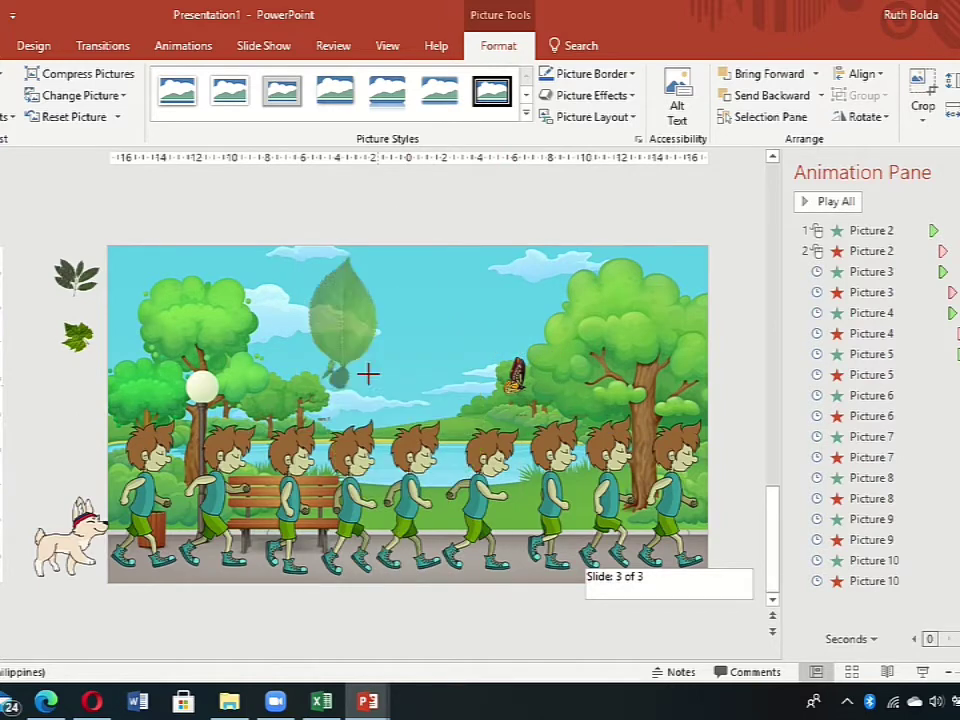
pyautogui.moveTo(337, 342)
pyautogui.mouseDown()
pyautogui.moveTo(318, 276)
pyautogui.moveTo(80, 402)
pyautogui.mouseUp()
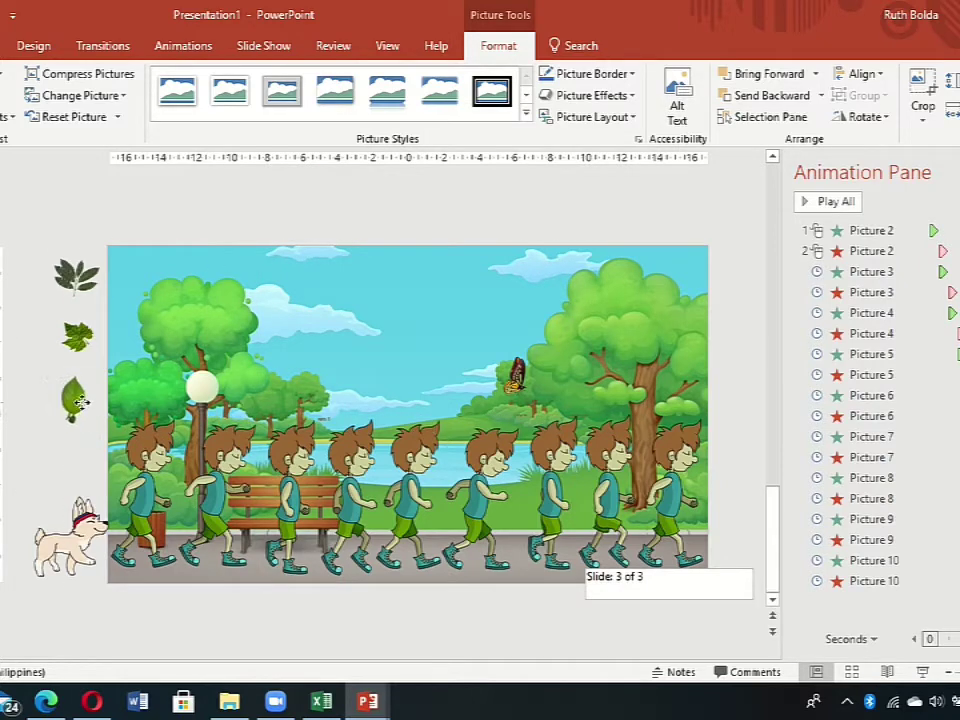
pyautogui.moveTo(80, 402); pyautogui.dragTo(80, 401)
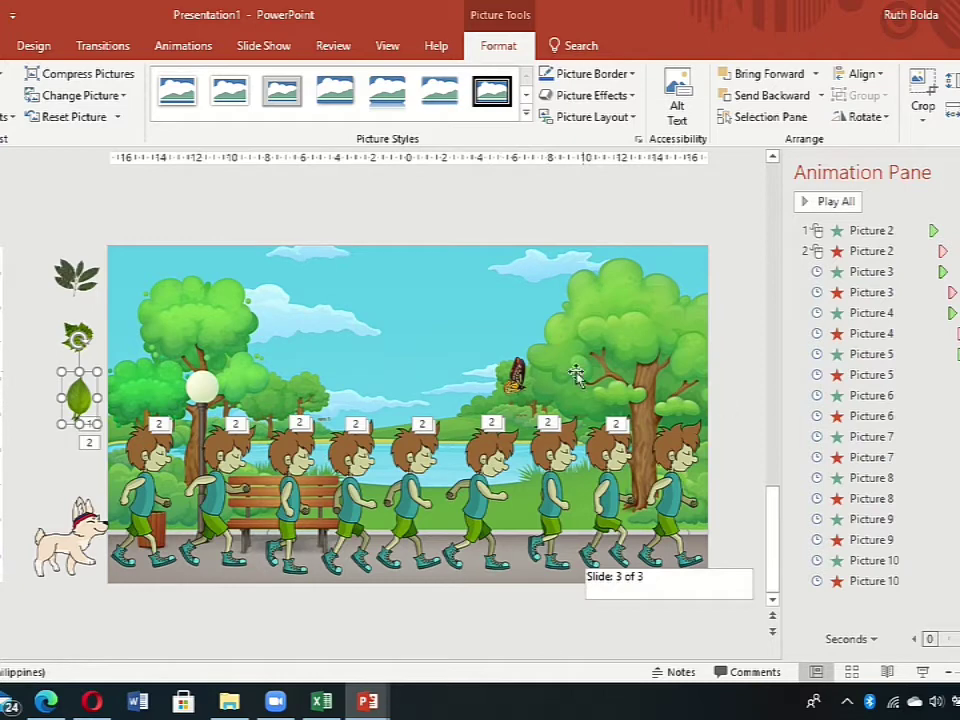
pyautogui.click(514, 376)
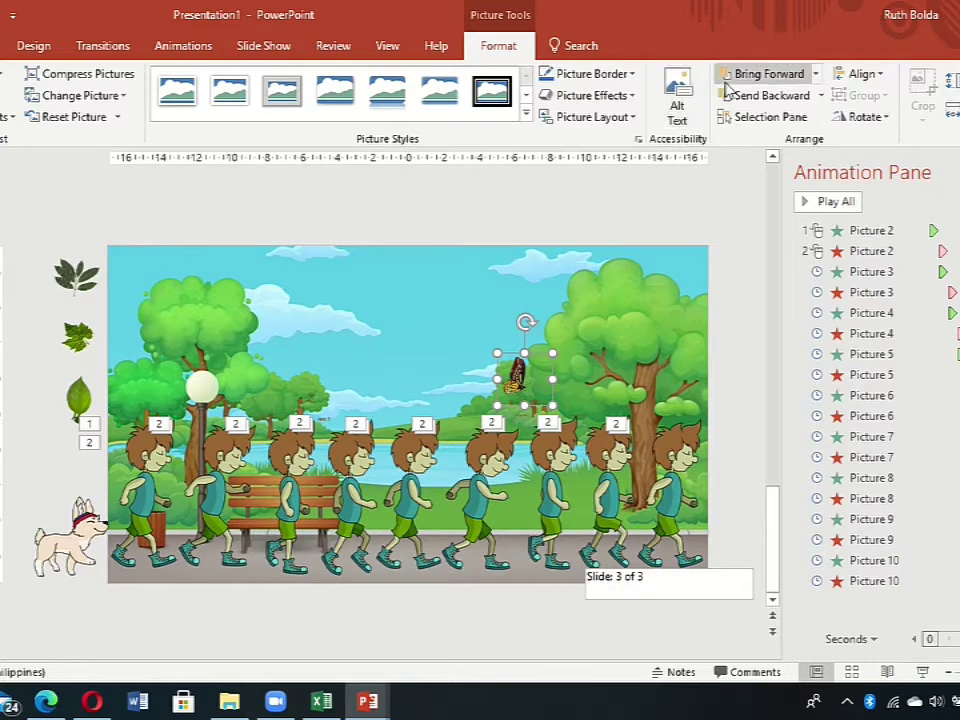
# - Add the Curvy Right motion path to the butterfly from More Motion Paths
pyautogui.click(200, 50)
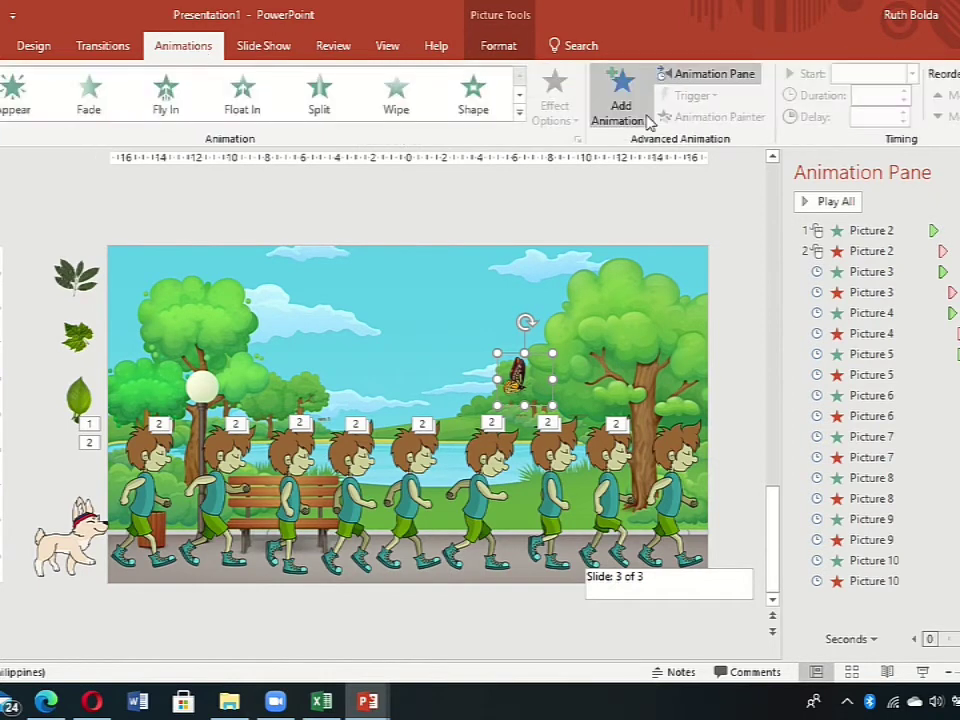
pyautogui.click(621, 112)
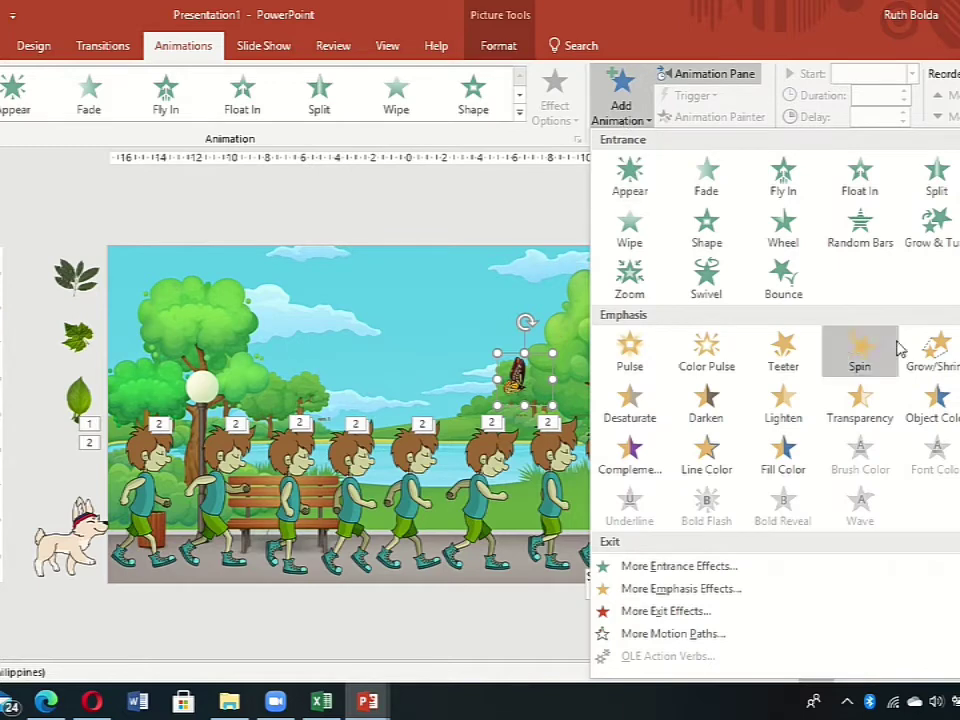
pyautogui.scroll(-1, 811, 470)
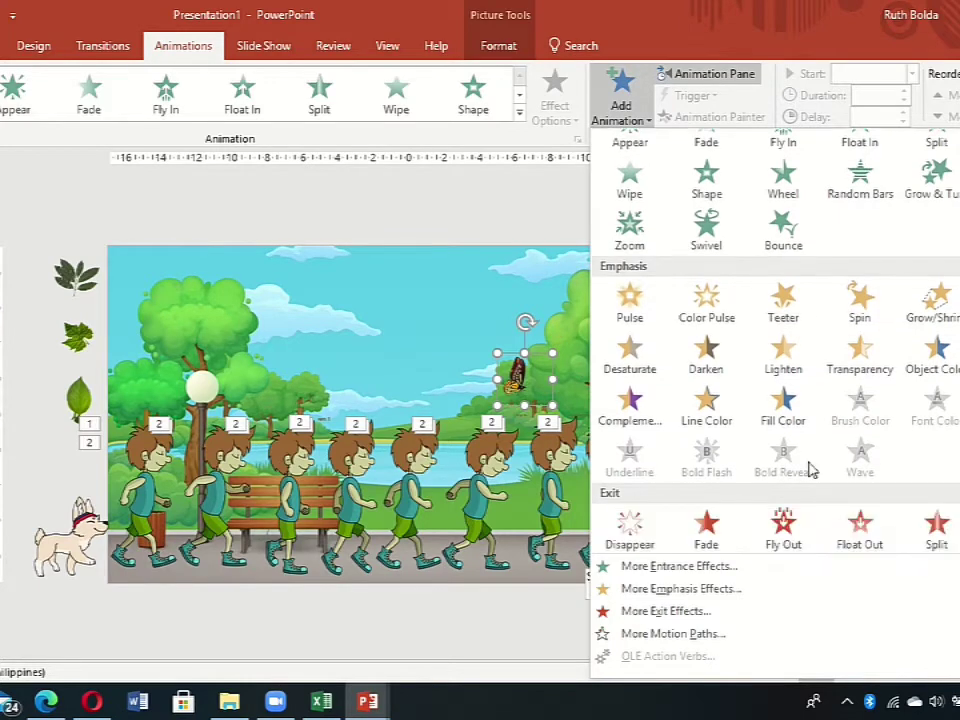
pyautogui.click(640, 633)
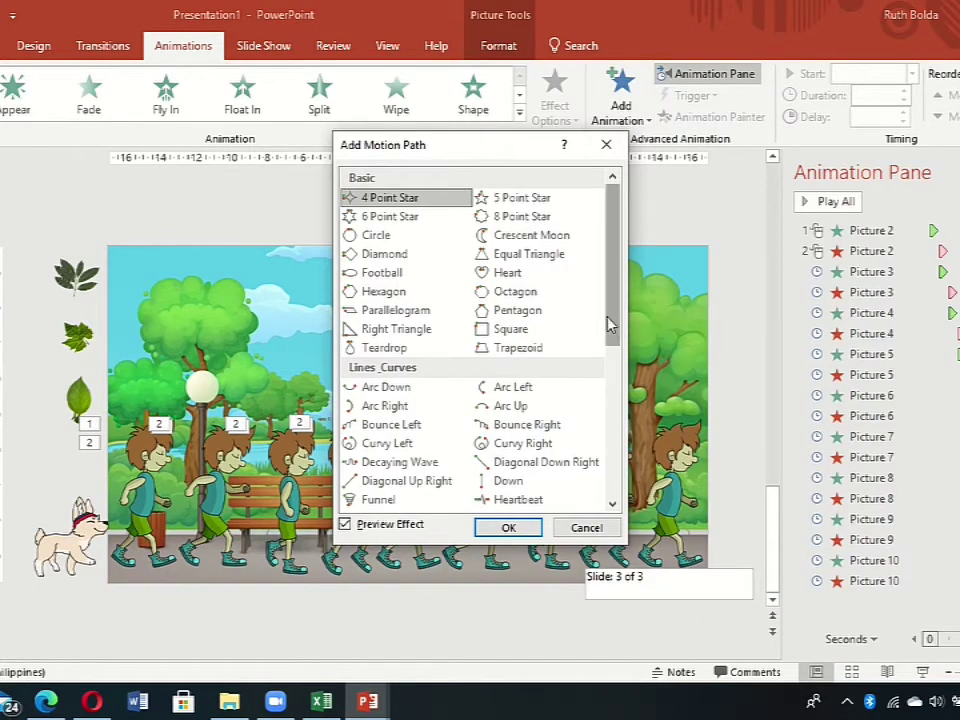
pyautogui.moveTo(611, 326); pyautogui.dragTo(612, 410)
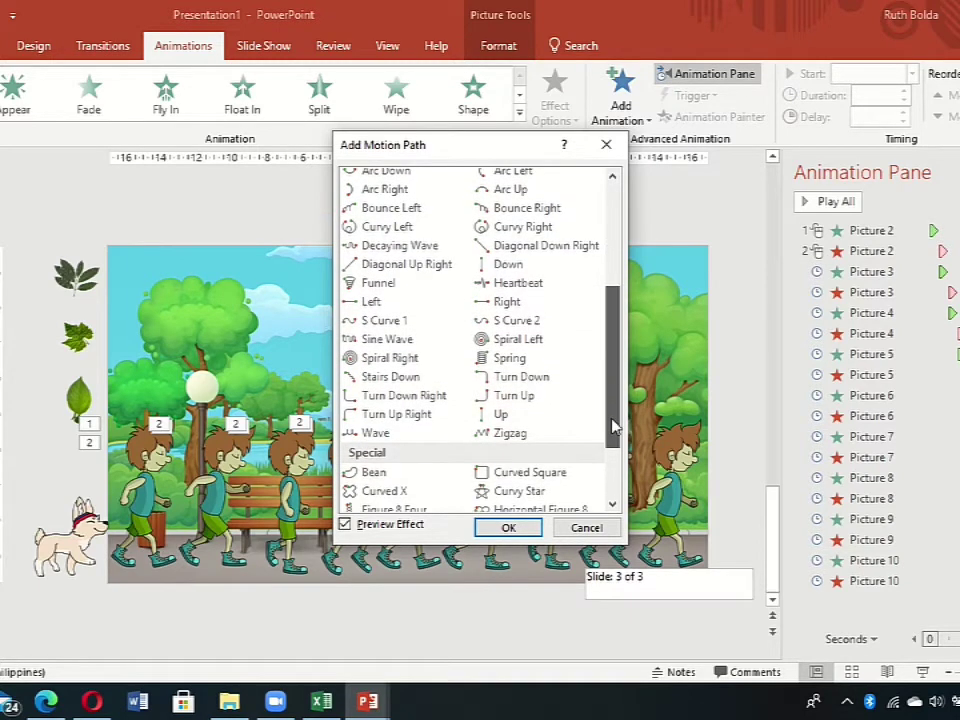
pyautogui.moveTo(612, 410)
pyautogui.mouseDown()
pyautogui.moveTo(612, 433)
pyautogui.moveTo(612, 413)
pyautogui.mouseUp()
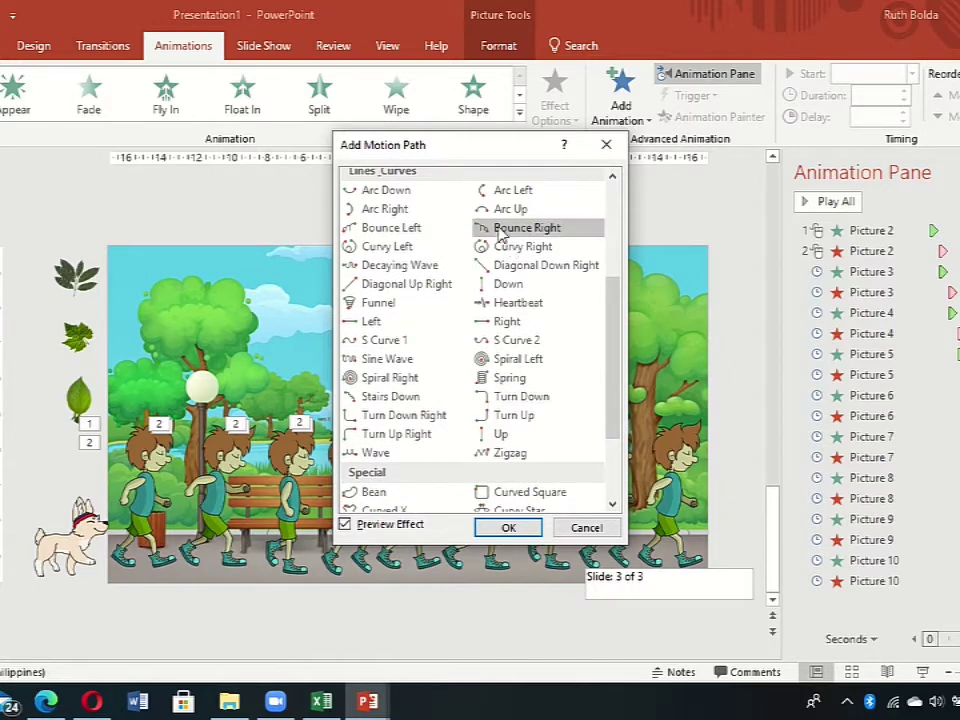
pyautogui.click(517, 257)
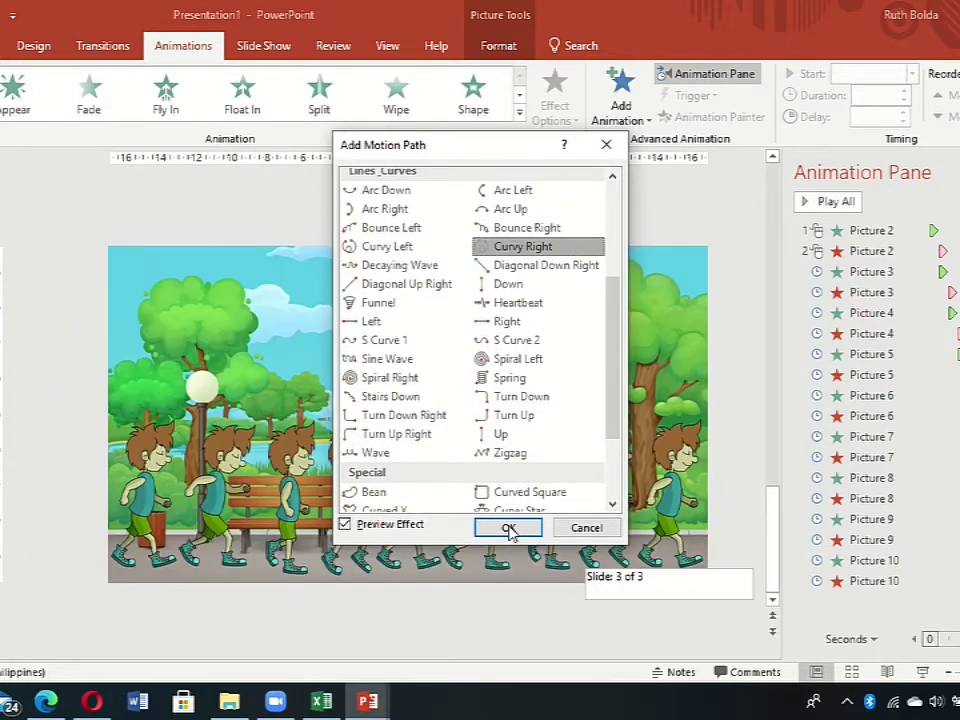
pyautogui.click(509, 529)
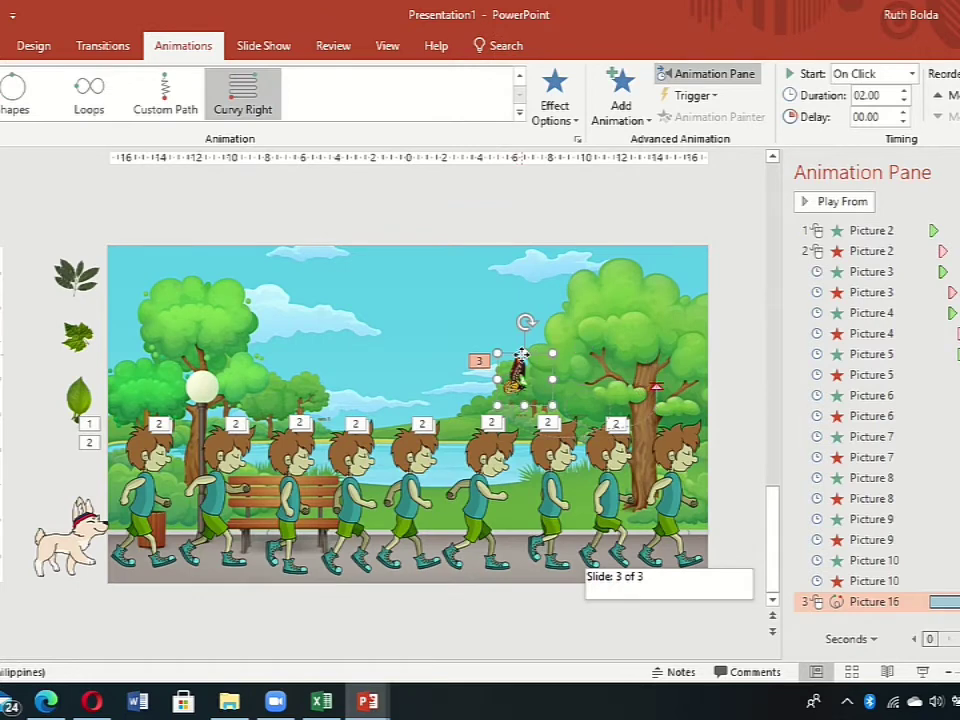
# - Shift the butterfly's curvy path toward the right-hand tree and preview its flight
pyautogui.click(521, 354)
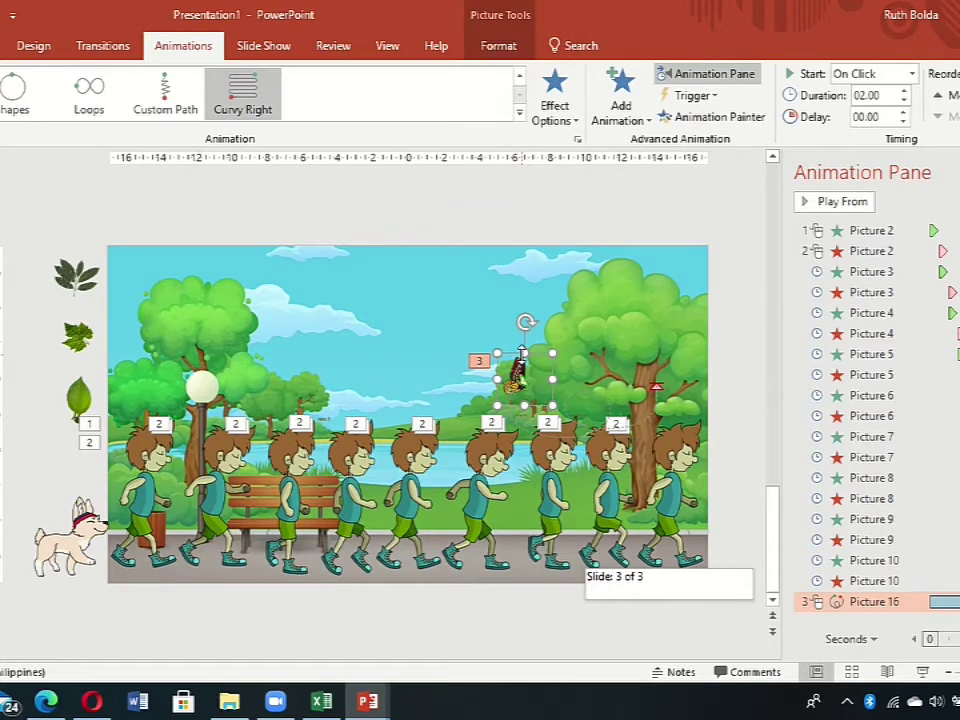
pyautogui.click(518, 378)
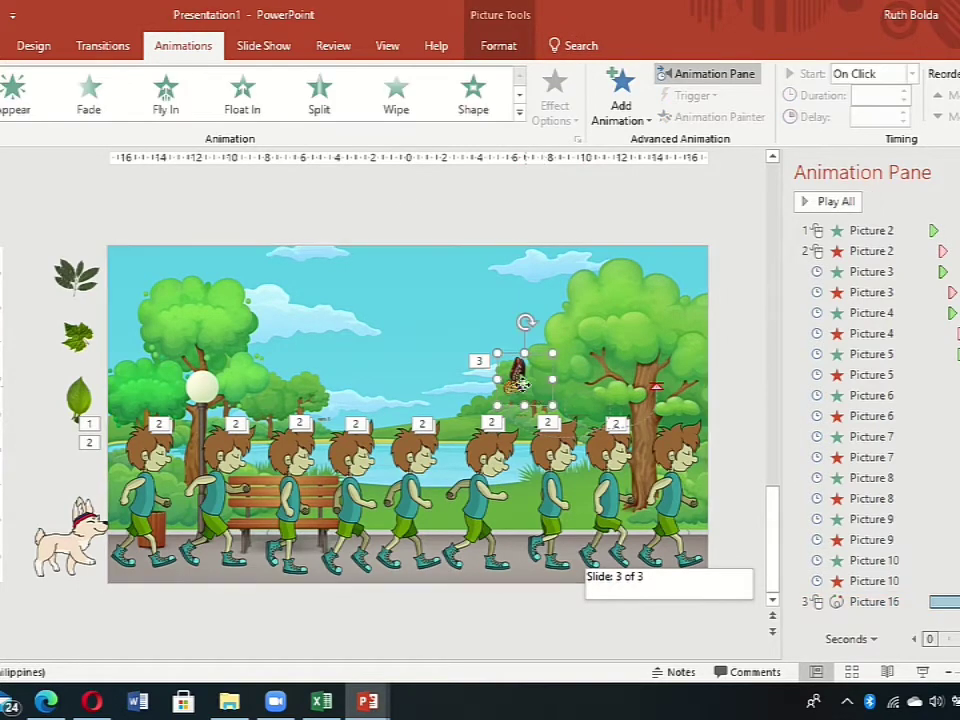
pyautogui.click(584, 418)
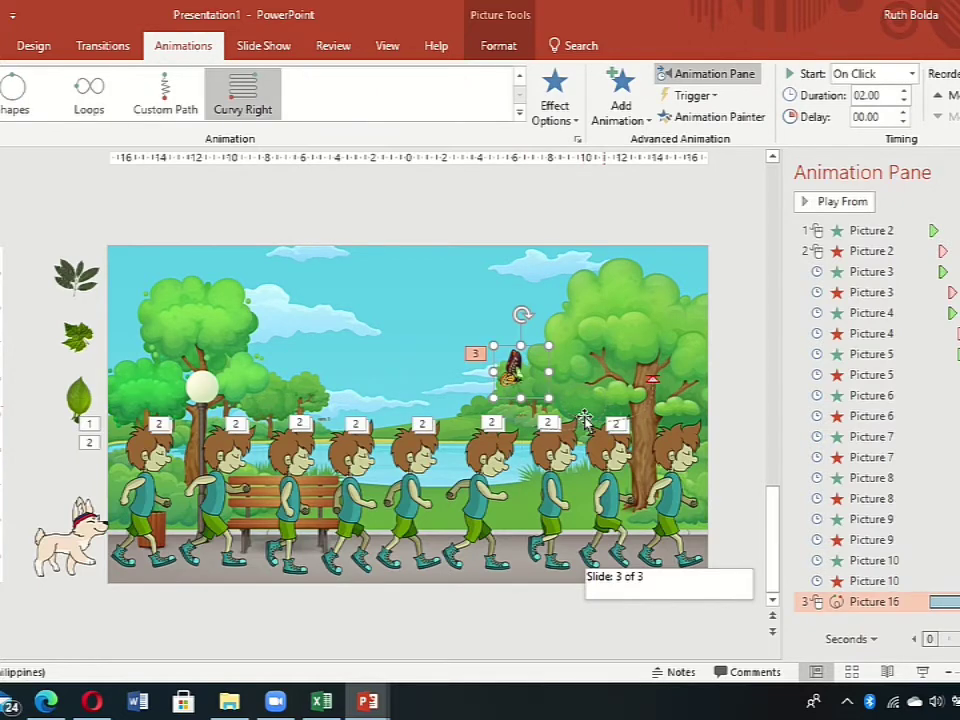
pyautogui.moveTo(584, 418)
pyautogui.mouseDown()
pyautogui.moveTo(586, 392)
pyautogui.moveTo(589, 404)
pyautogui.mouseUp()
pyautogui.click(508, 372)
pyautogui.click(652, 382)
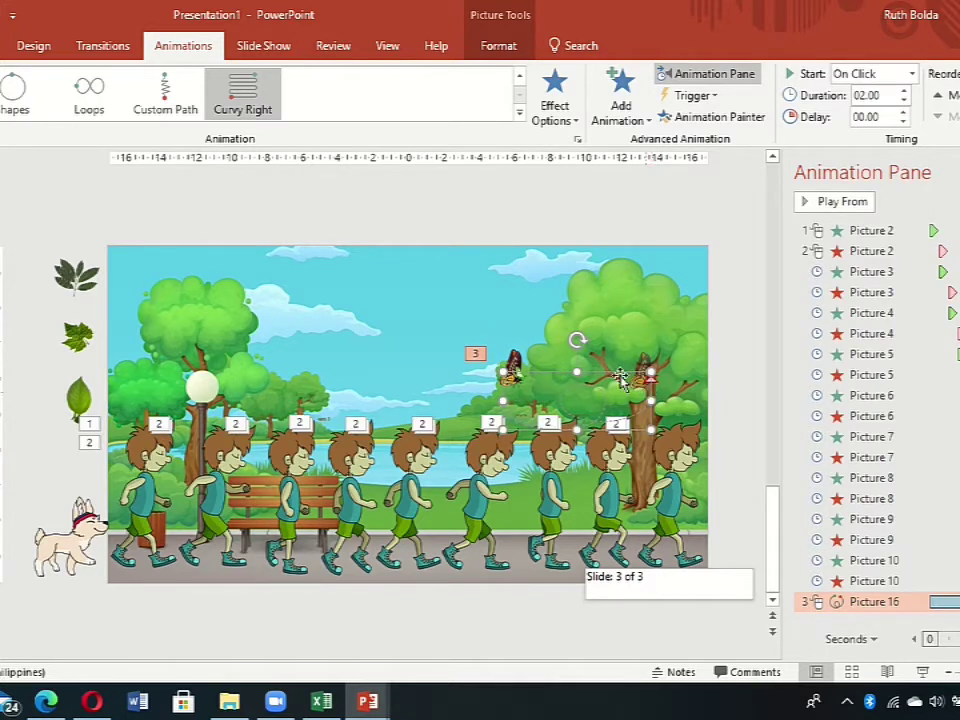
pyautogui.moveTo(650, 396); pyautogui.dragTo(608, 355)
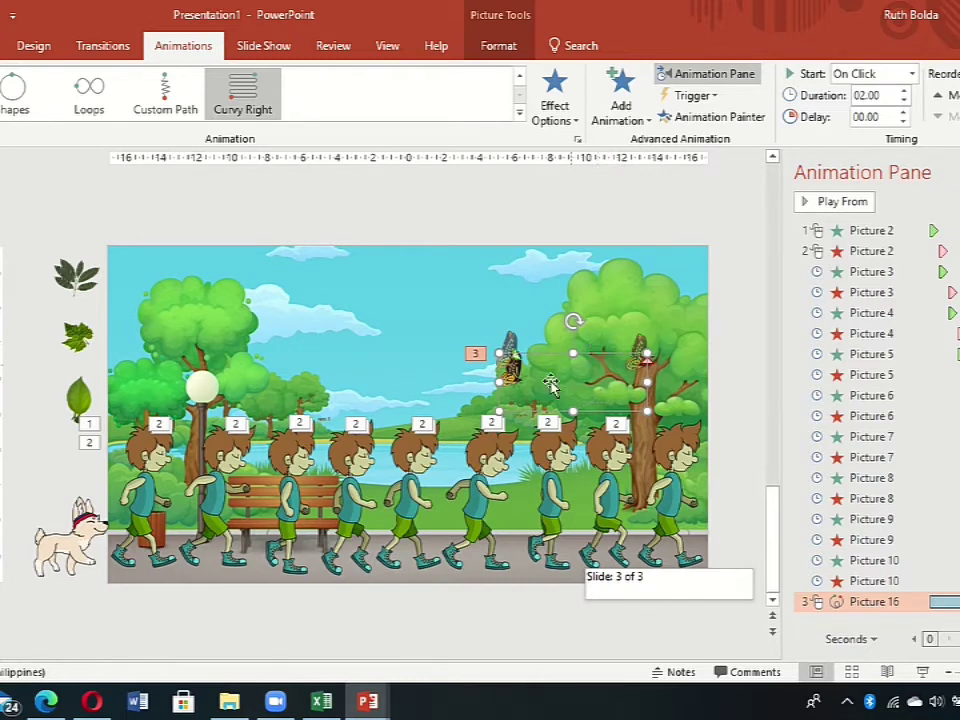
pyautogui.click(675, 233)
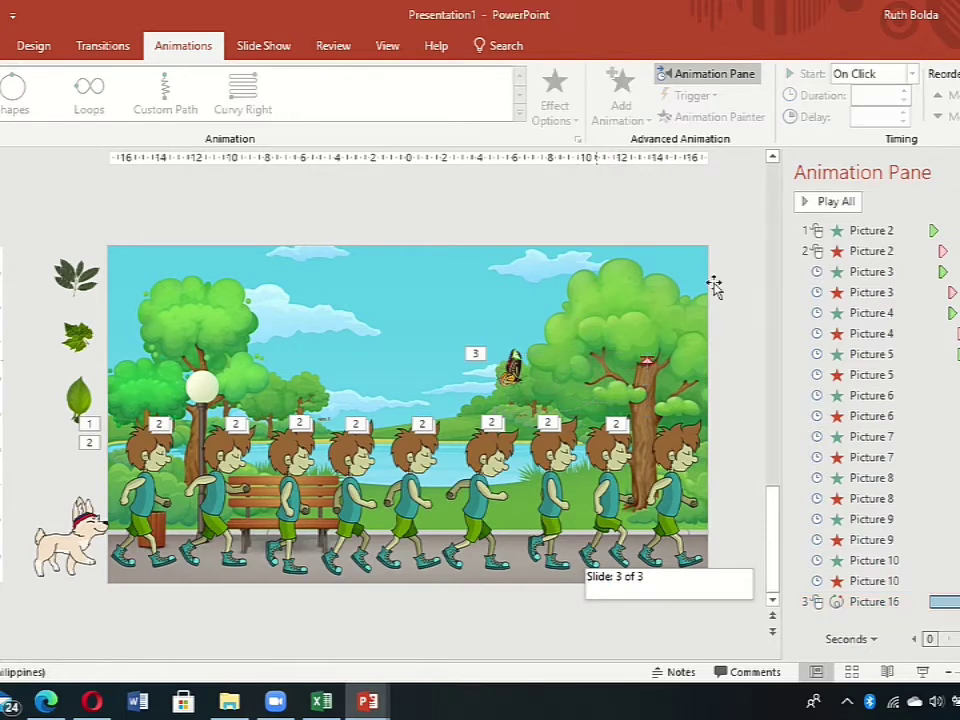
pyautogui.click(560, 391)
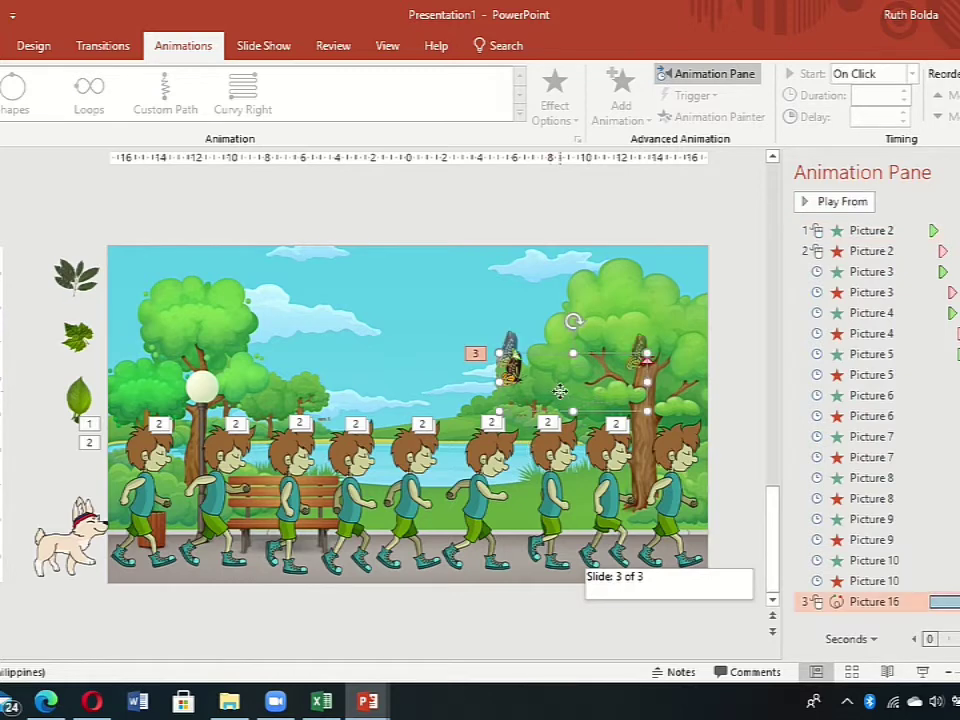
pyautogui.click(834, 204)
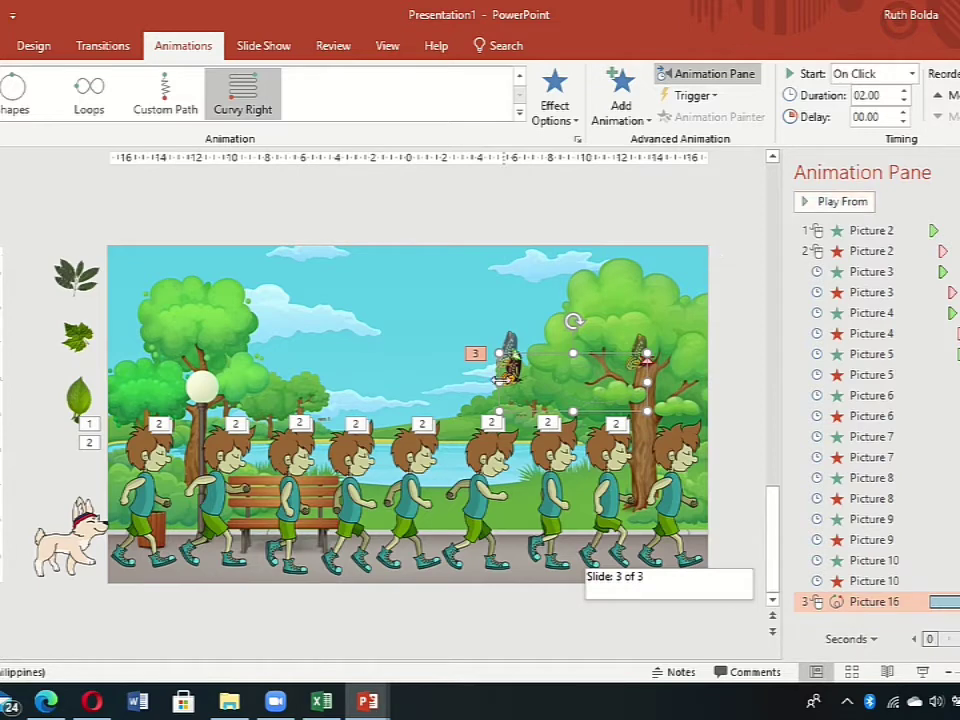
# - Stretch the path to start farther left and preview all the slide's animations
pyautogui.moveTo(498, 380); pyautogui.dragTo(460, 380)
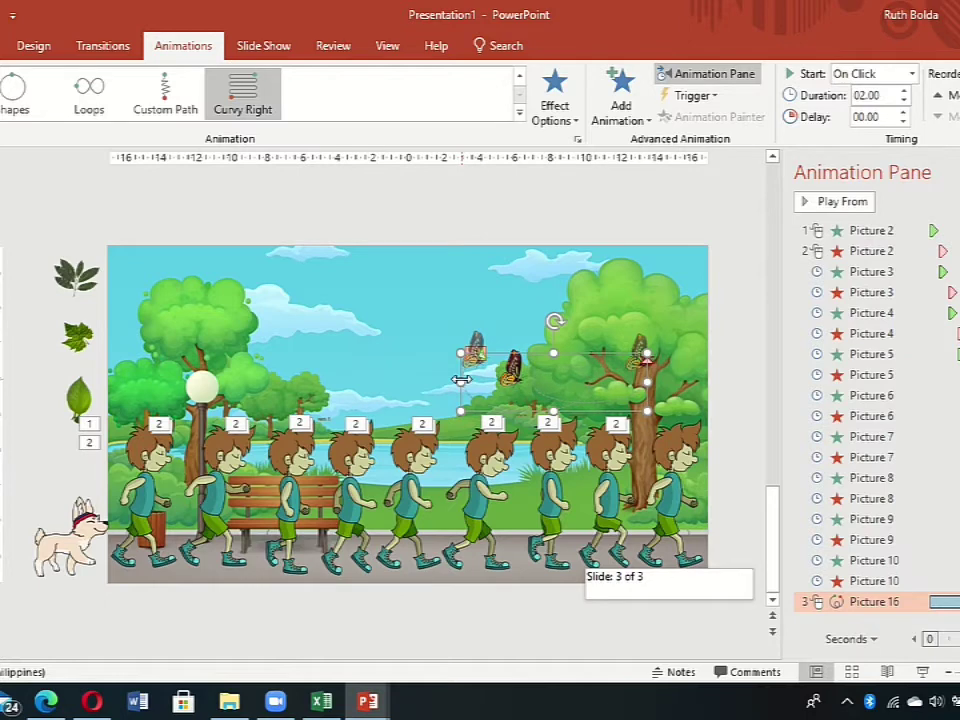
pyautogui.click(564, 212)
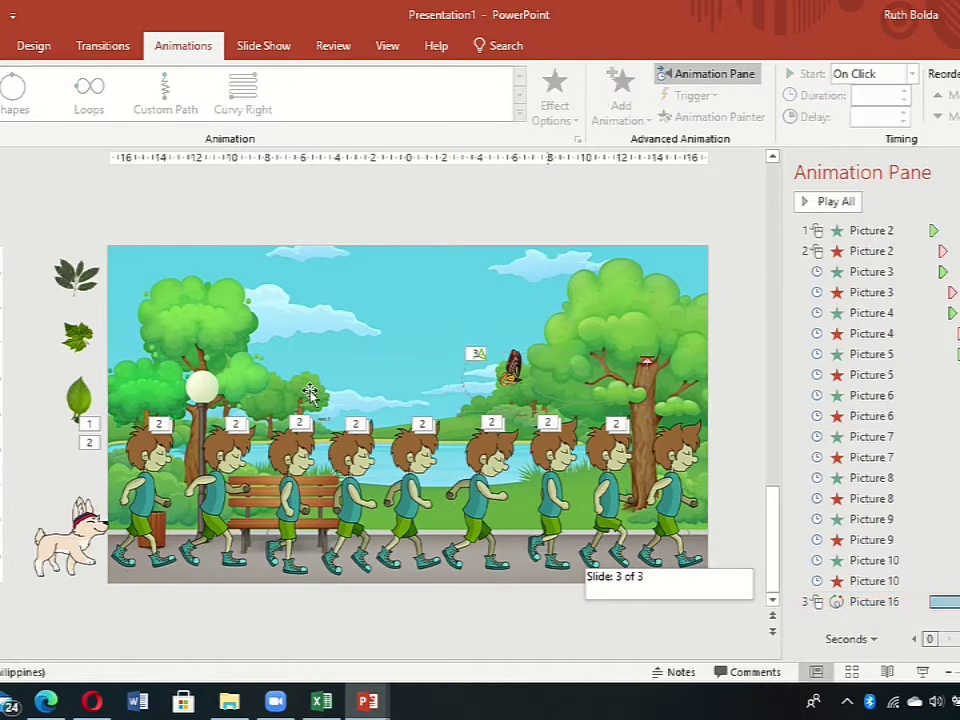
pyautogui.click(78, 398)
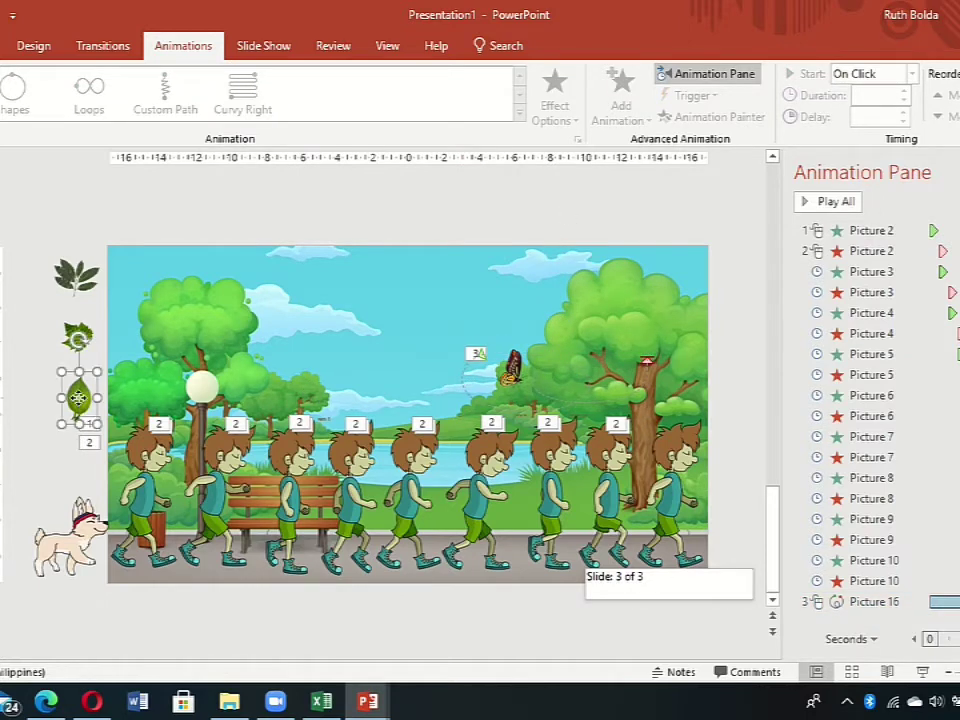
pyautogui.click(392, 214)
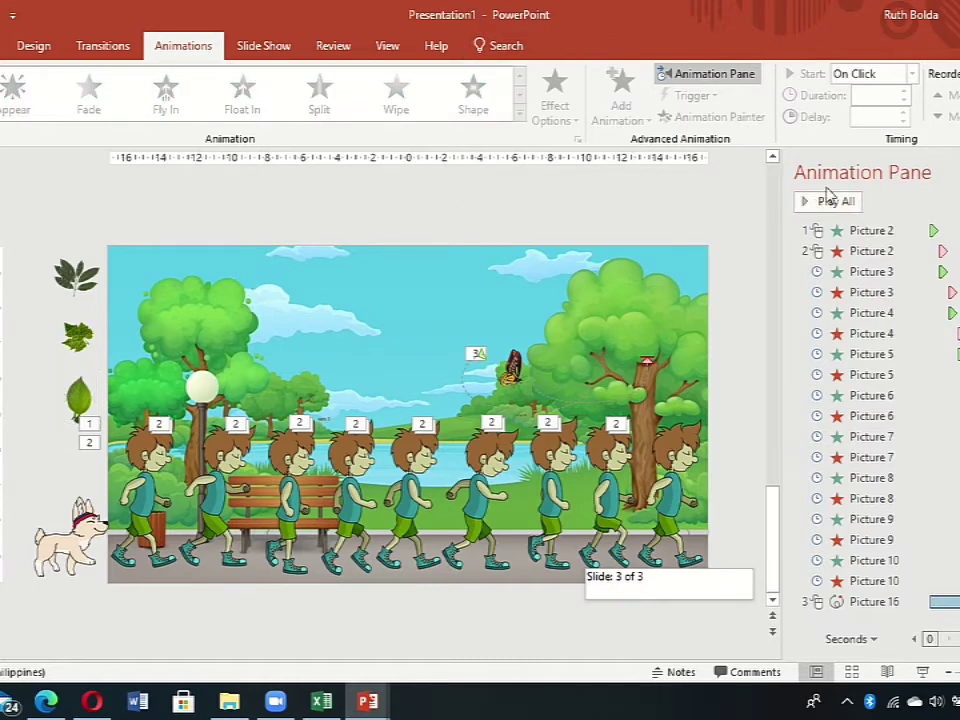
pyautogui.click(836, 203)
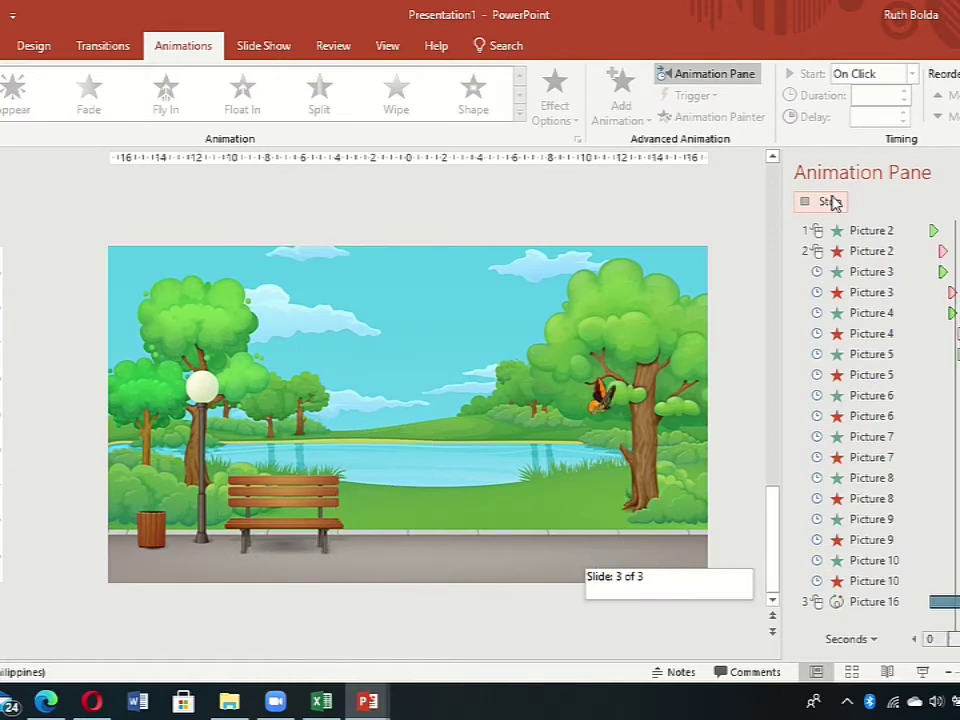
# - Stop the preview and give the dog the straight Right motion path from Lines_Curves
pyautogui.click(833, 202)
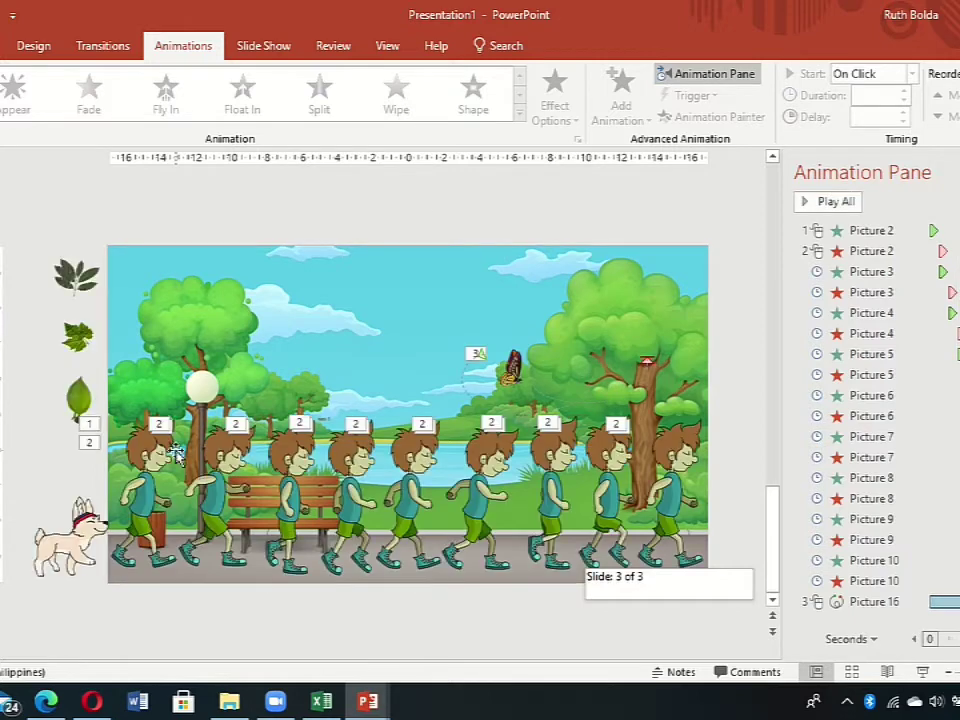
pyautogui.click(72, 540)
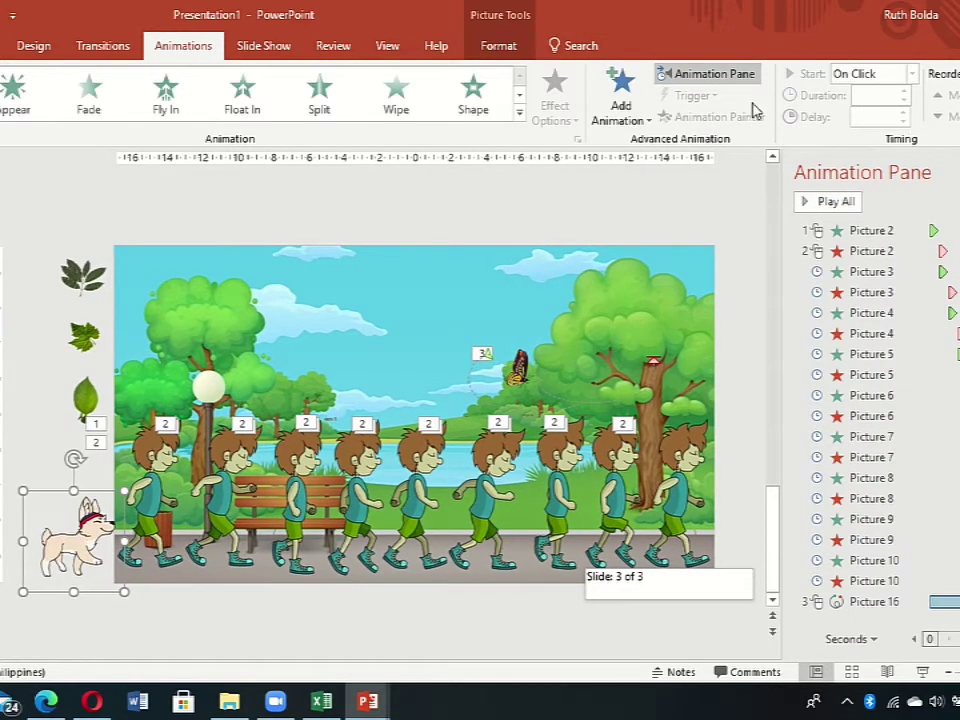
pyautogui.click(508, 371)
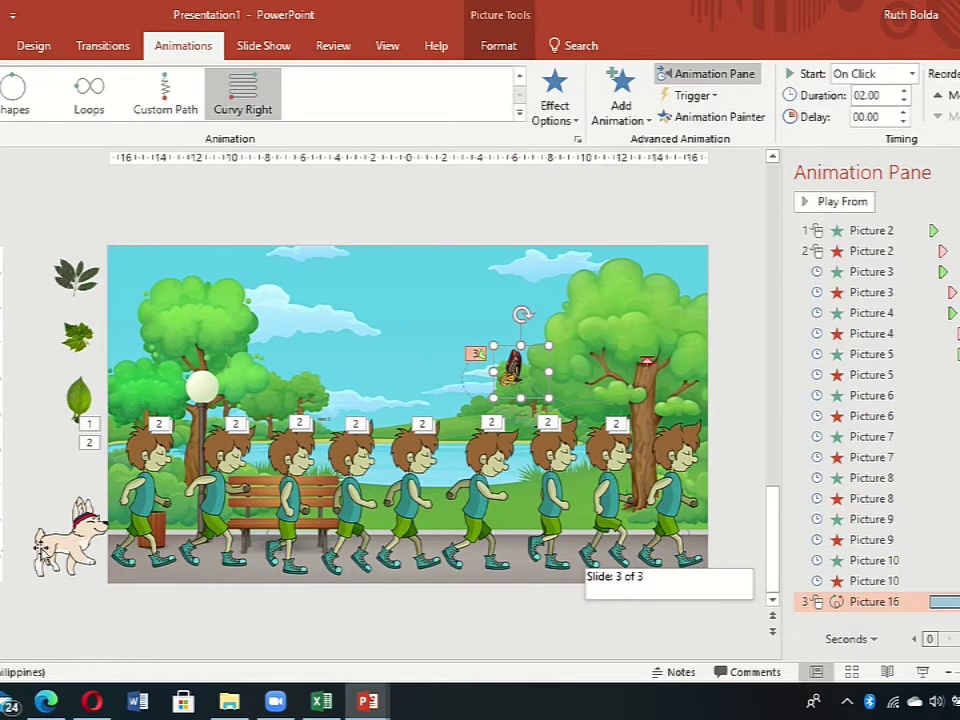
pyautogui.click(70, 530)
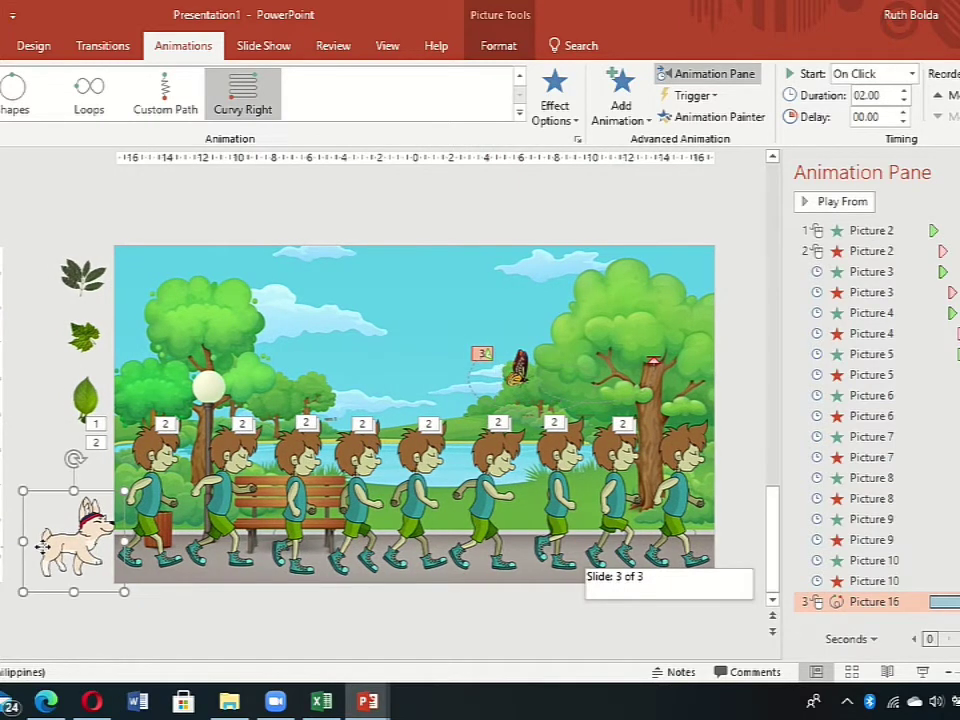
pyautogui.click(620, 100)
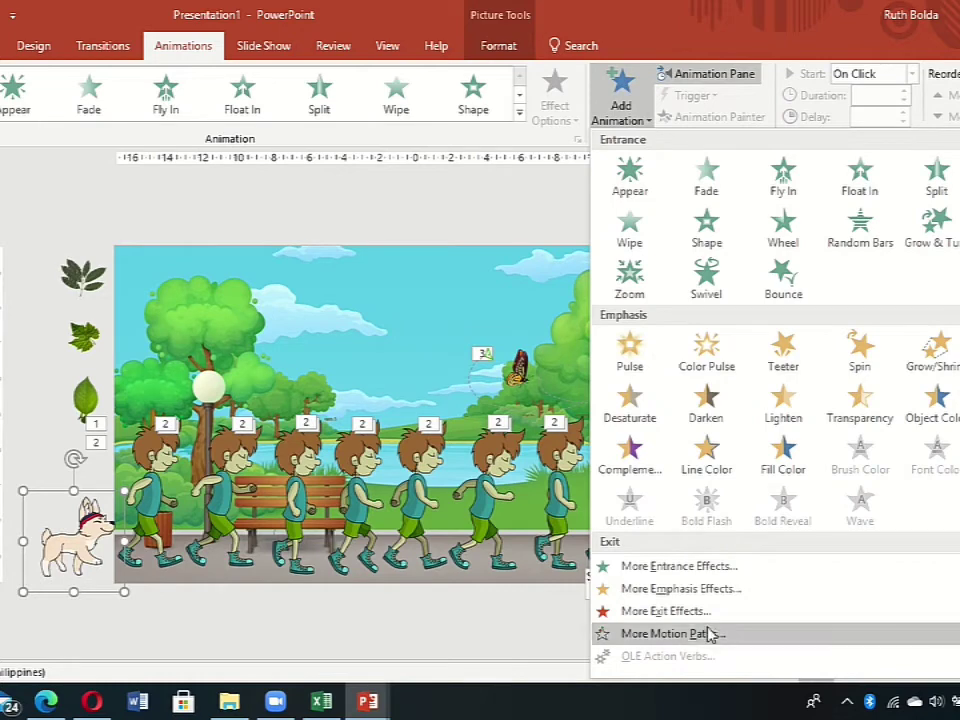
pyautogui.click(668, 633)
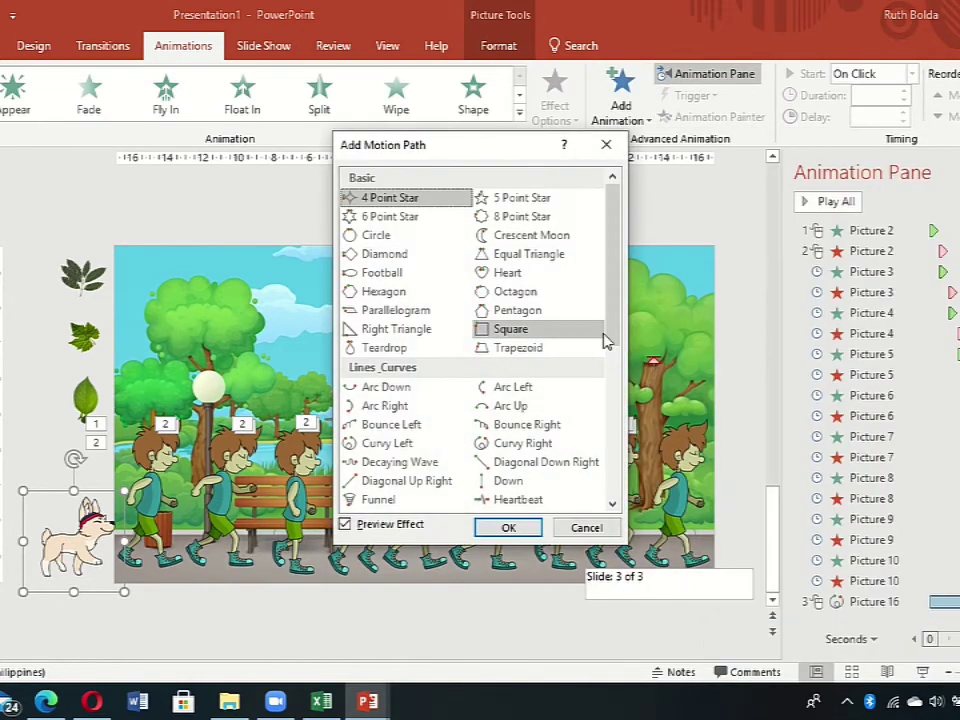
pyautogui.moveTo(605, 340); pyautogui.dragTo(614, 420)
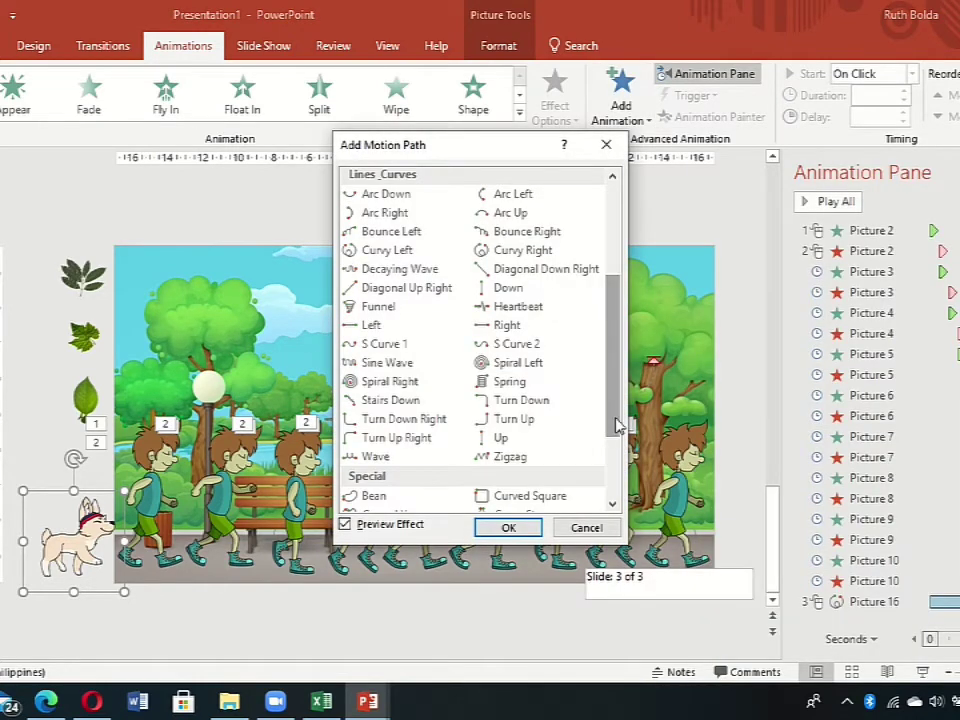
pyautogui.click(515, 330)
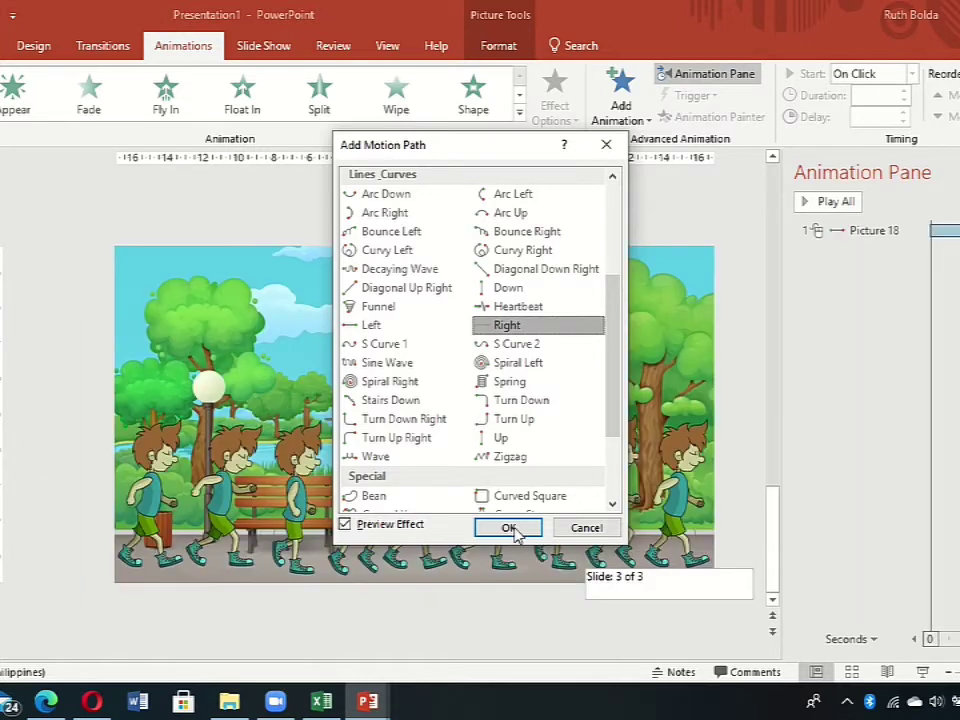
pyautogui.click(512, 529)
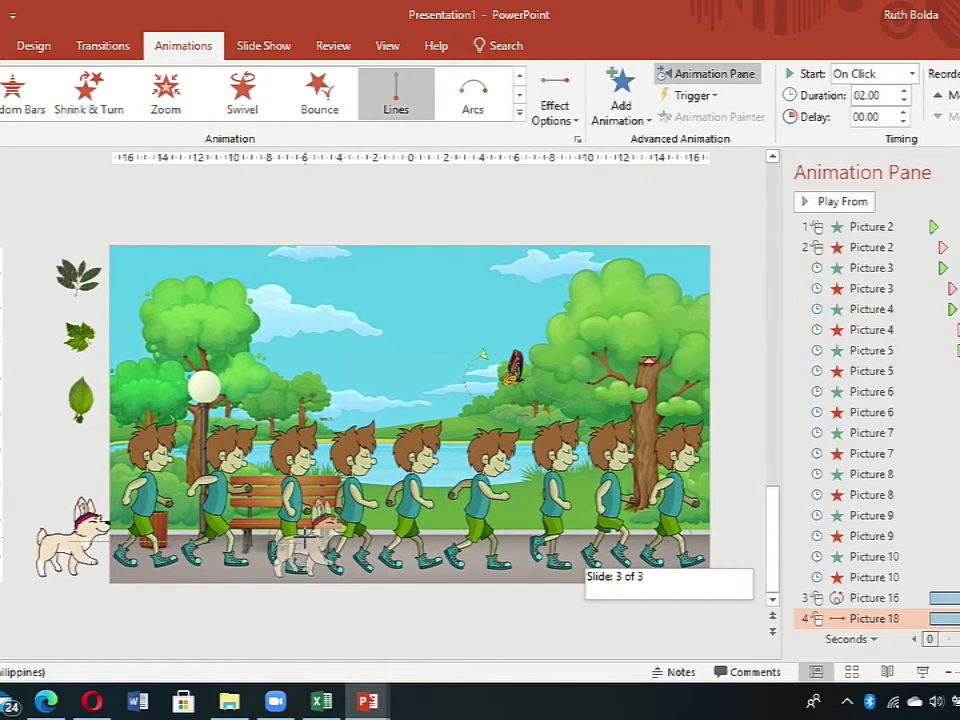
# - Drag the dog's path end point to the slide's right edge and preview the result
pyautogui.moveTo(603, 523); pyautogui.dragTo(746, 538)
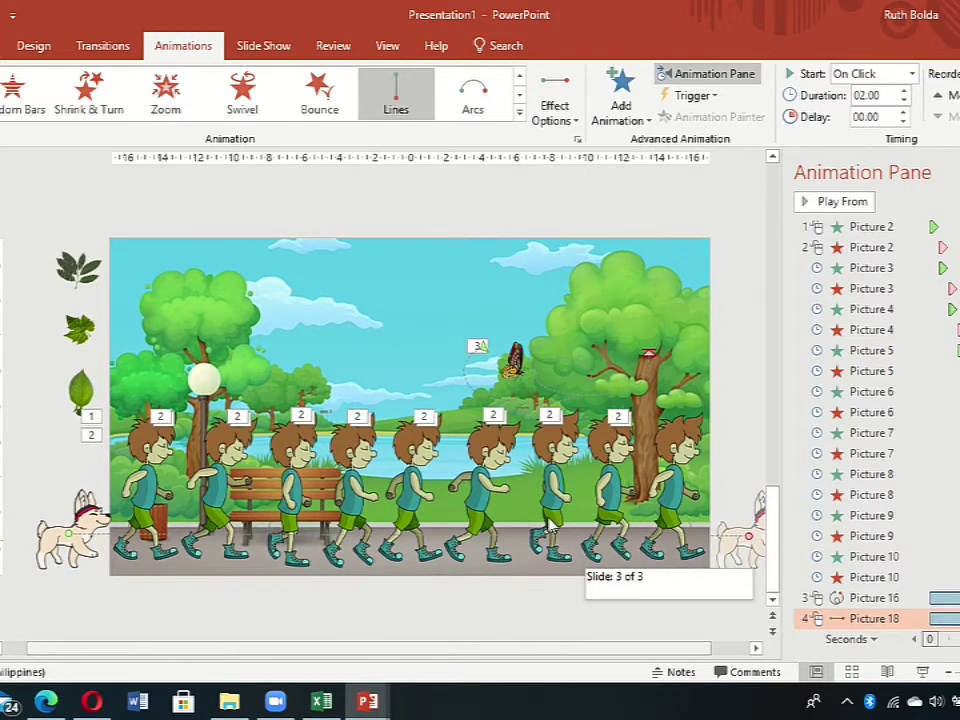
pyautogui.click(842, 204)
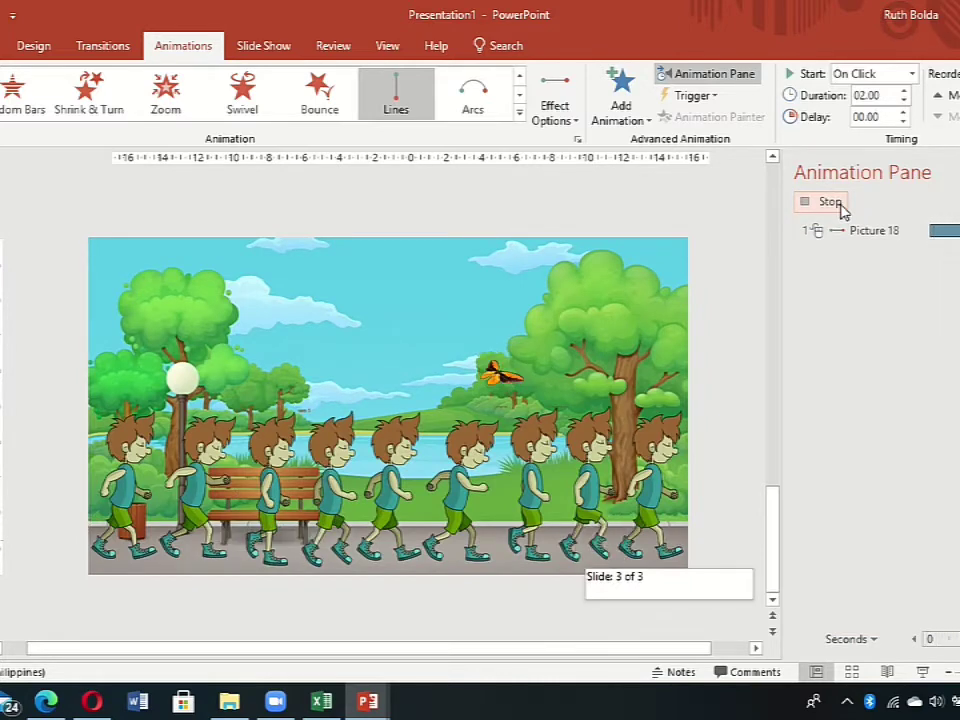
pyautogui.click(832, 202)
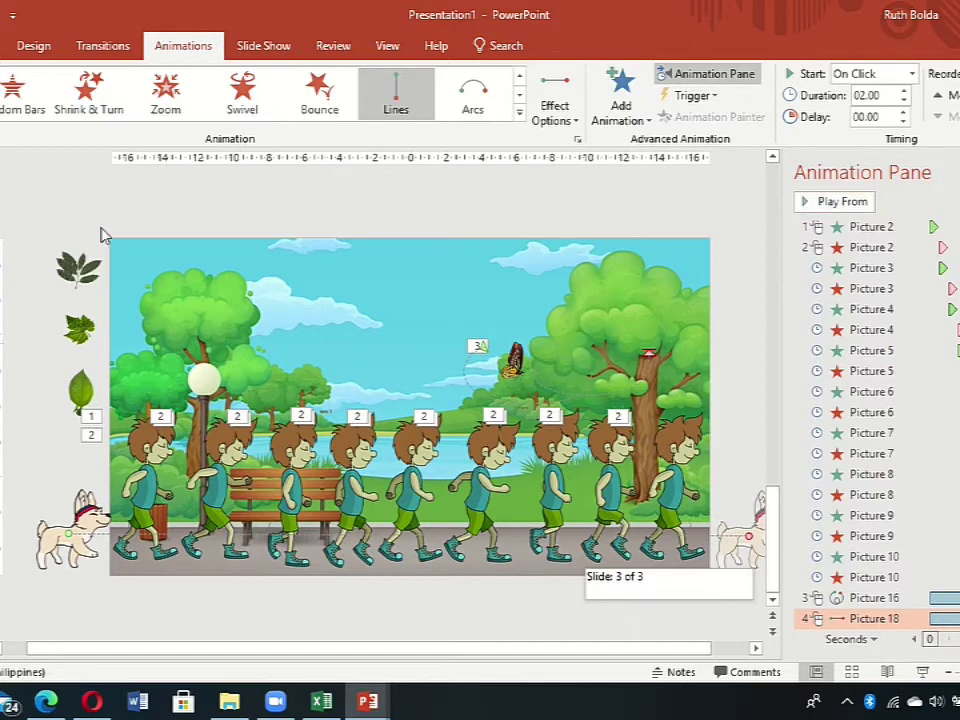
pyautogui.click(70, 278)
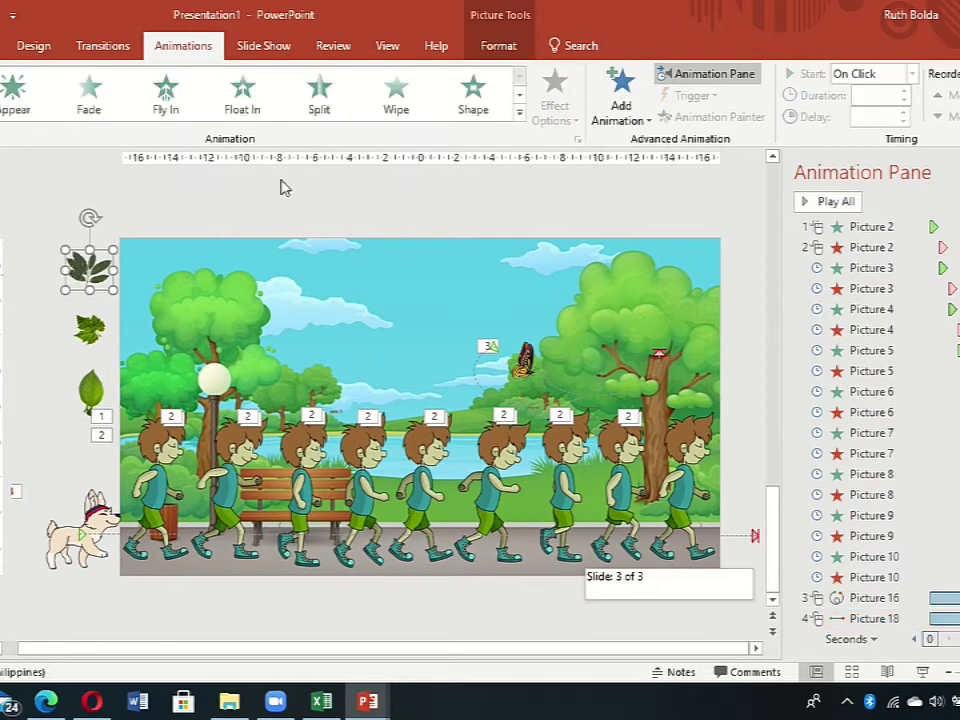
# - Apply the S Curve 2 motion path to the top leaf, lower it slightly, and preview
pyautogui.click(620, 100)
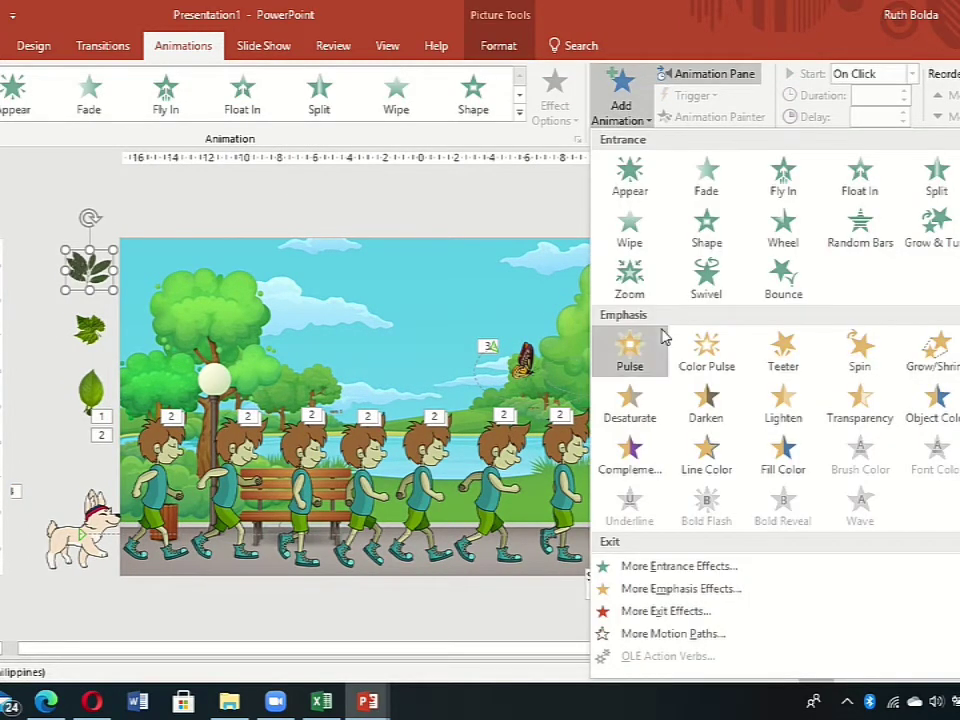
pyautogui.click(716, 635)
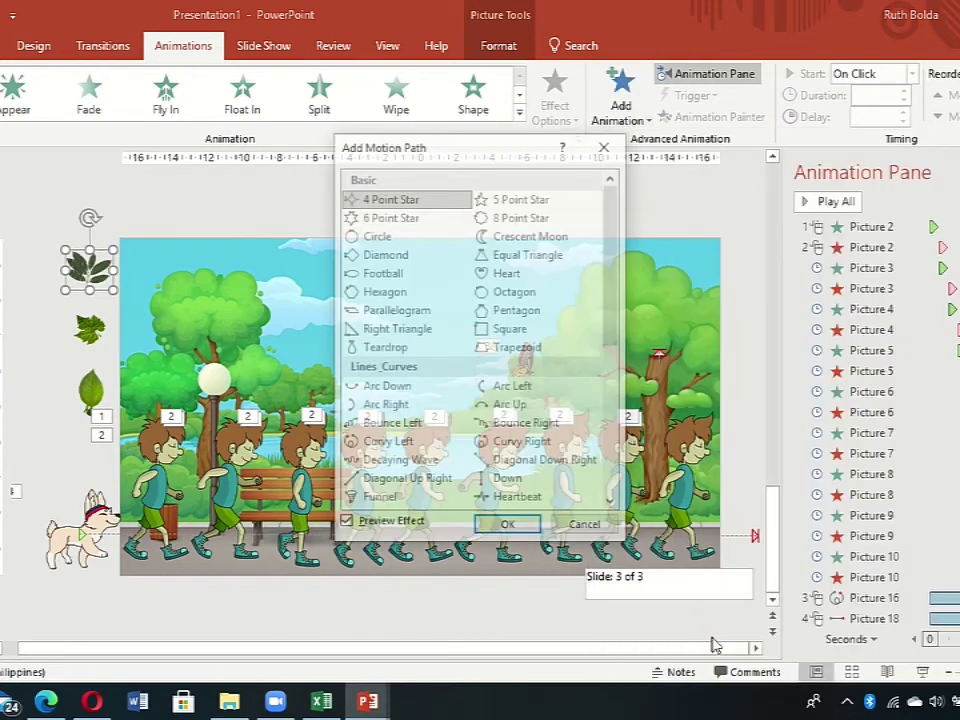
pyautogui.moveTo(616, 302)
pyautogui.mouseDown()
pyautogui.moveTo(614, 399)
pyautogui.moveTo(603, 428)
pyautogui.mouseUp()
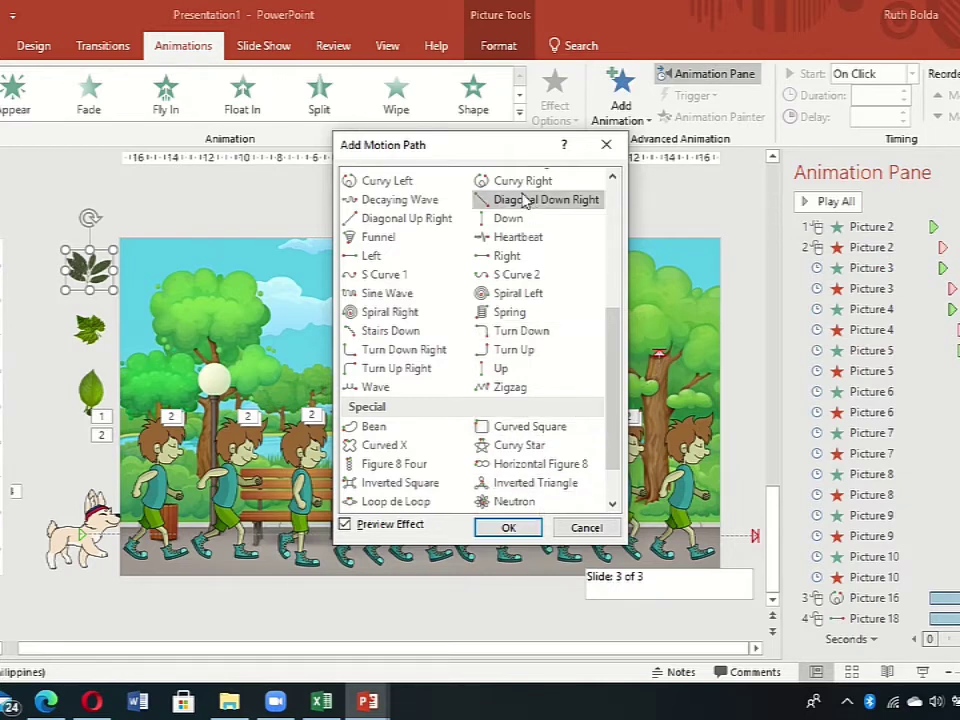
pyautogui.click(507, 276)
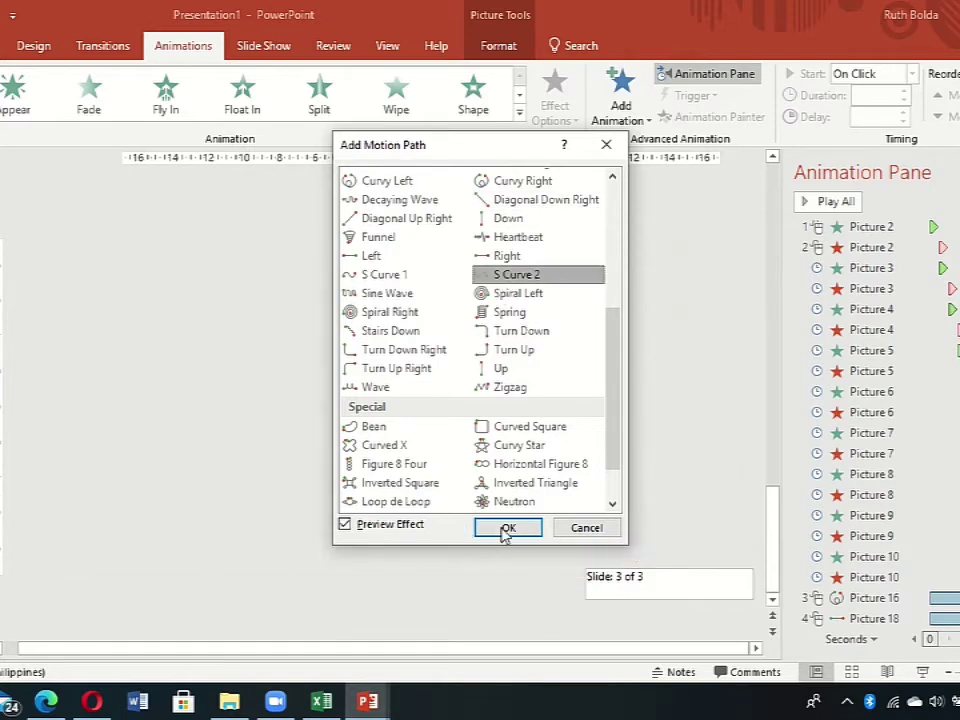
pyautogui.click(507, 530)
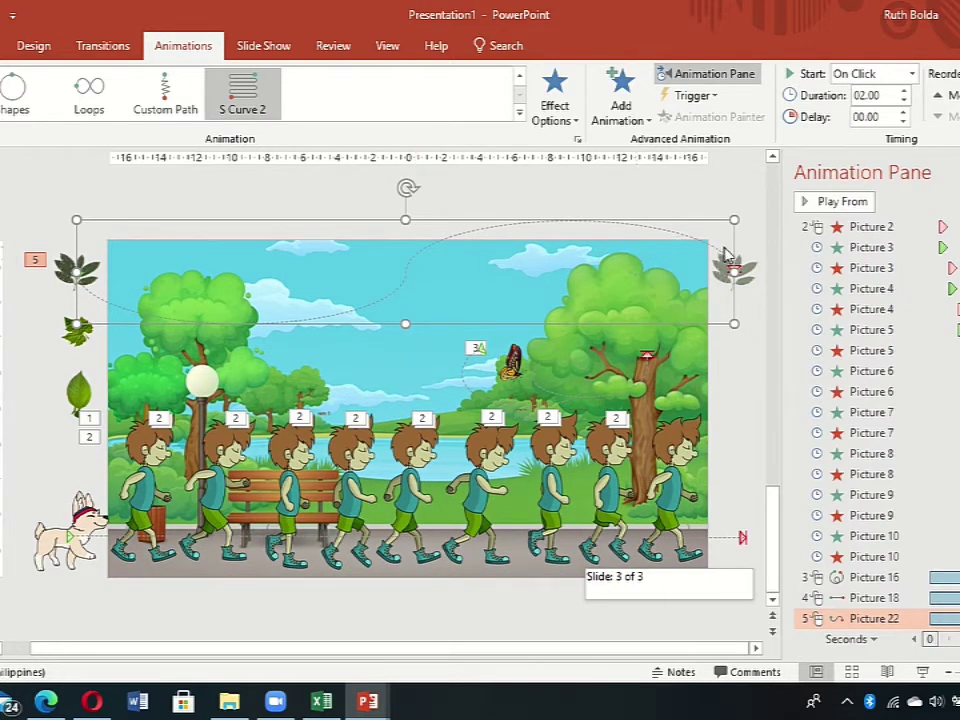
pyautogui.moveTo(697, 220); pyautogui.dragTo(697, 254)
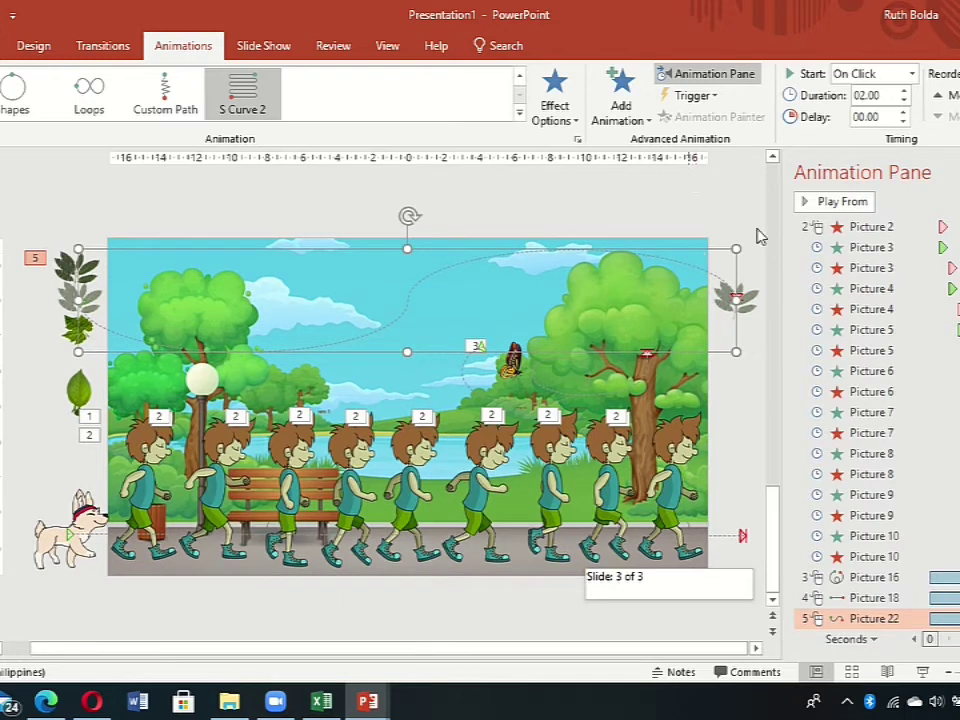
pyautogui.click(820, 203)
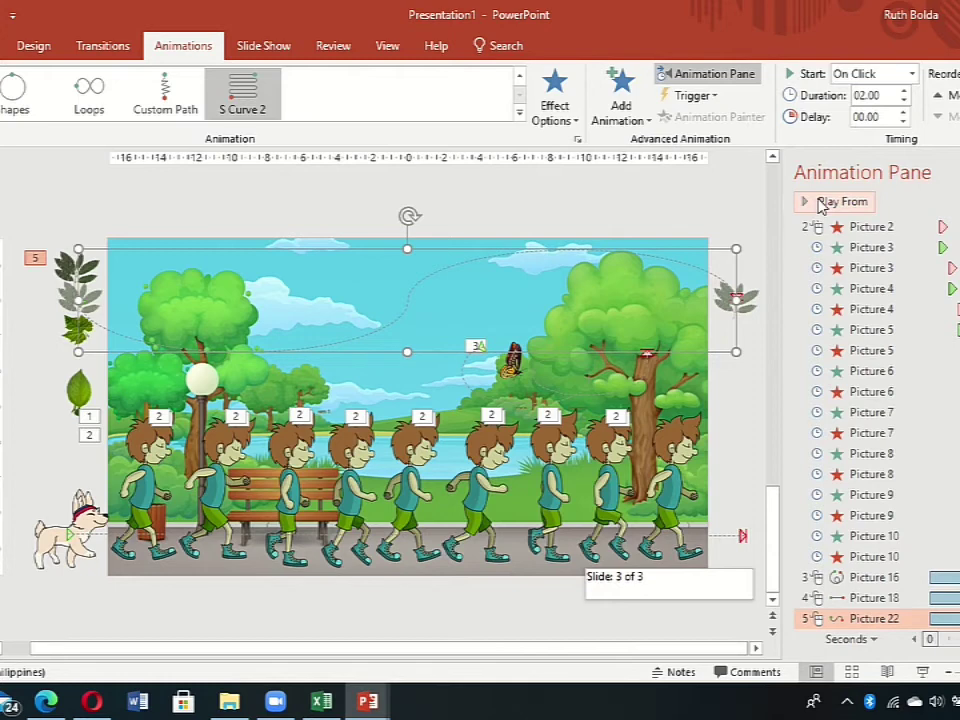
# - Give the middle and top leaves a Curvy Right motion path (effect 6) plus a Spin emphasis (effect 7)
pyautogui.click(340, 218)
pyautogui.click(88, 330)
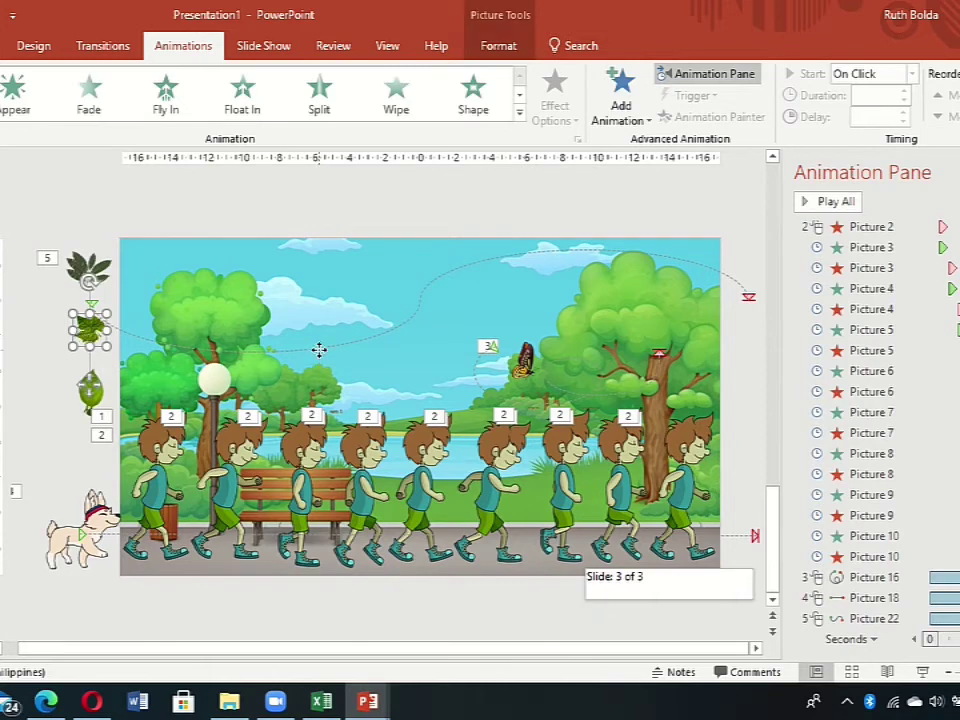
pyautogui.click(319, 345)
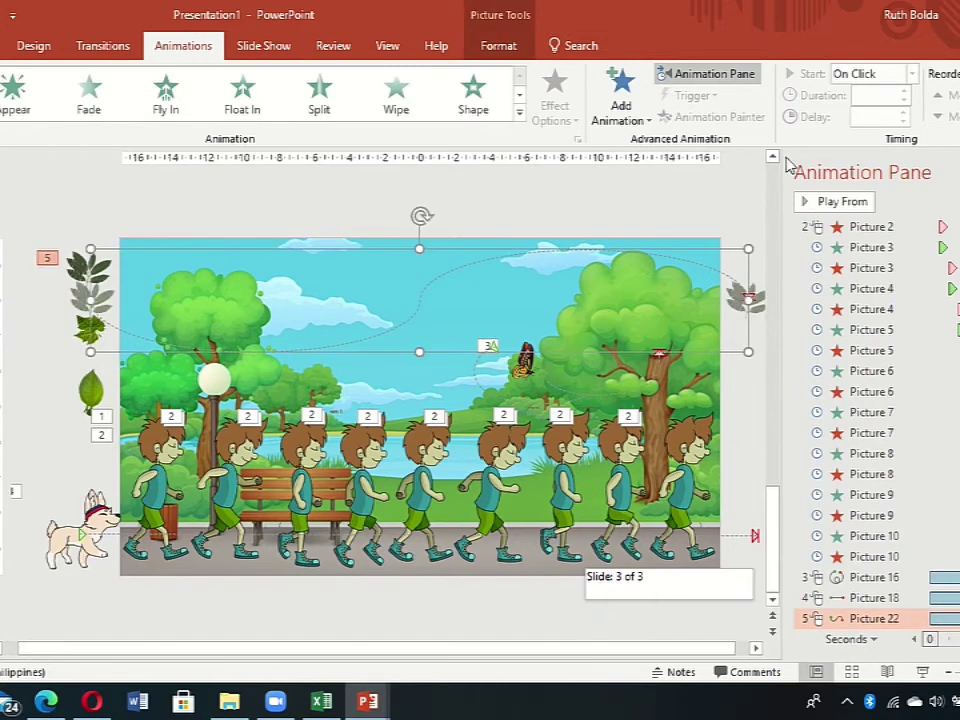
pyautogui.click(632, 117)
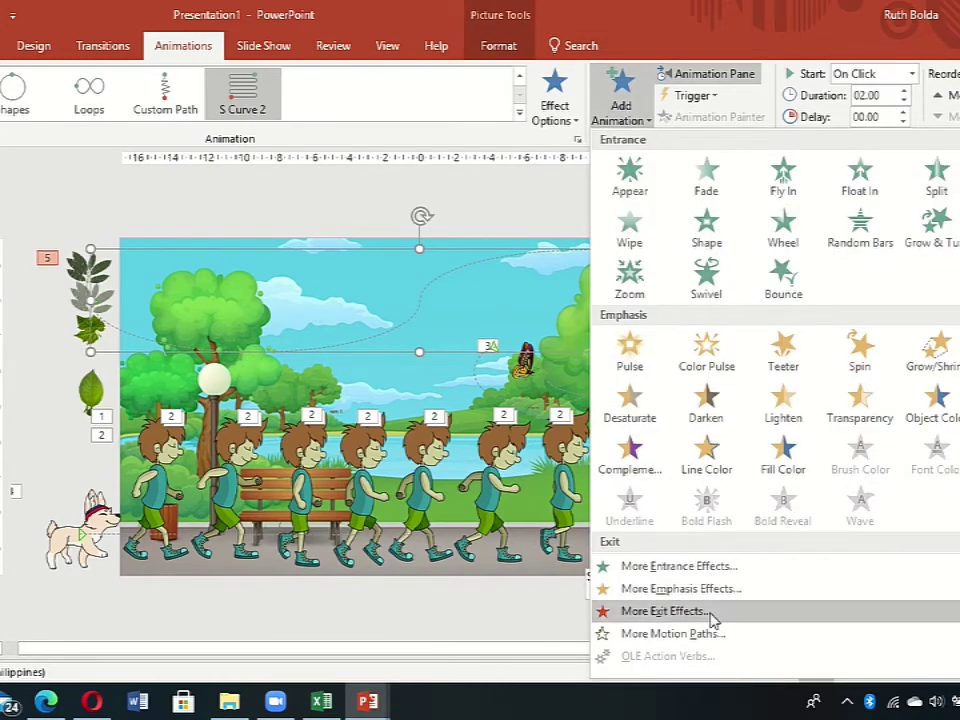
pyautogui.click(658, 634)
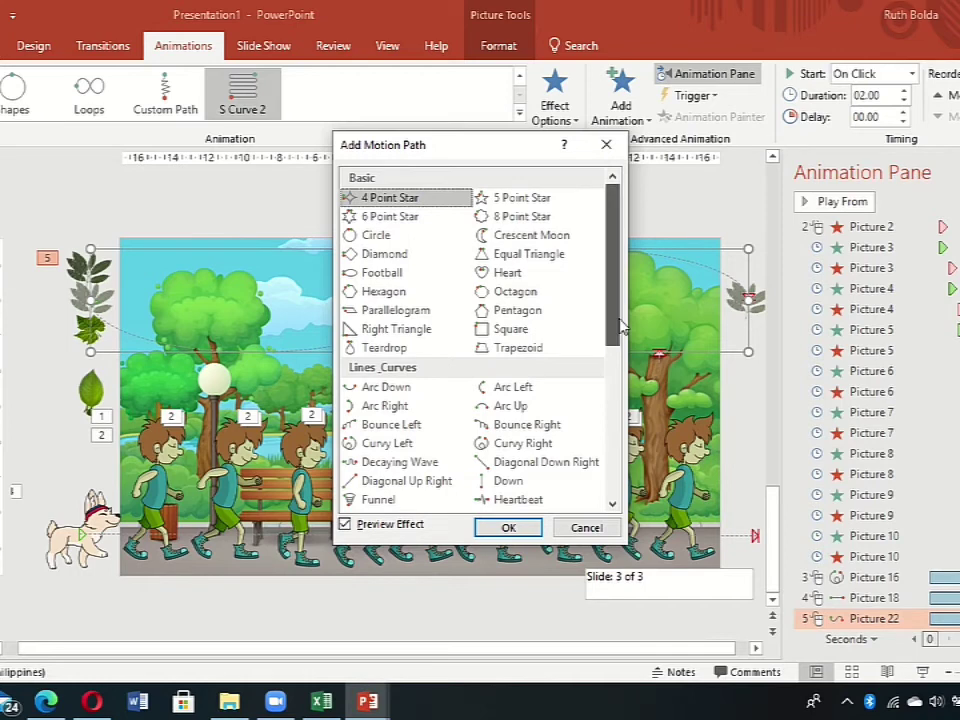
pyautogui.moveTo(618, 330); pyautogui.dragTo(620, 373)
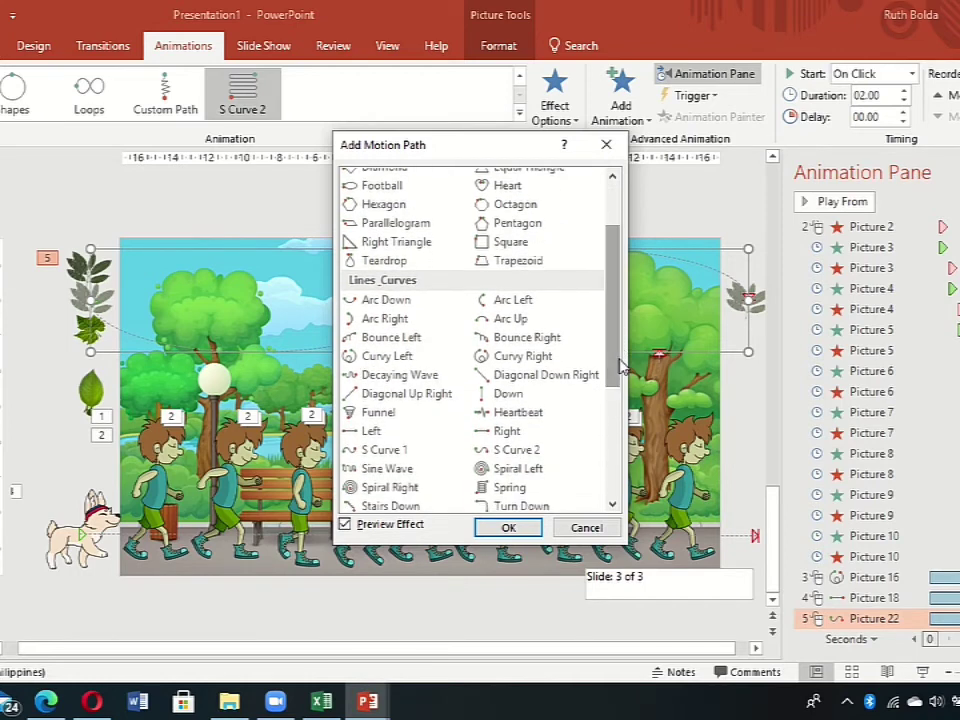
pyautogui.click(547, 357)
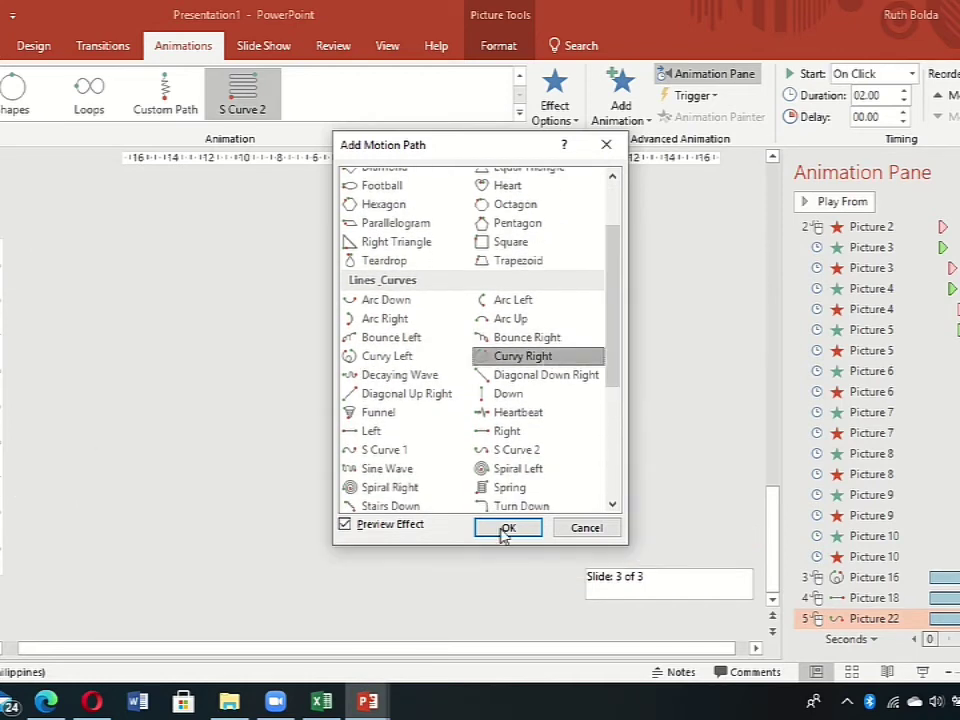
pyautogui.click(507, 528)
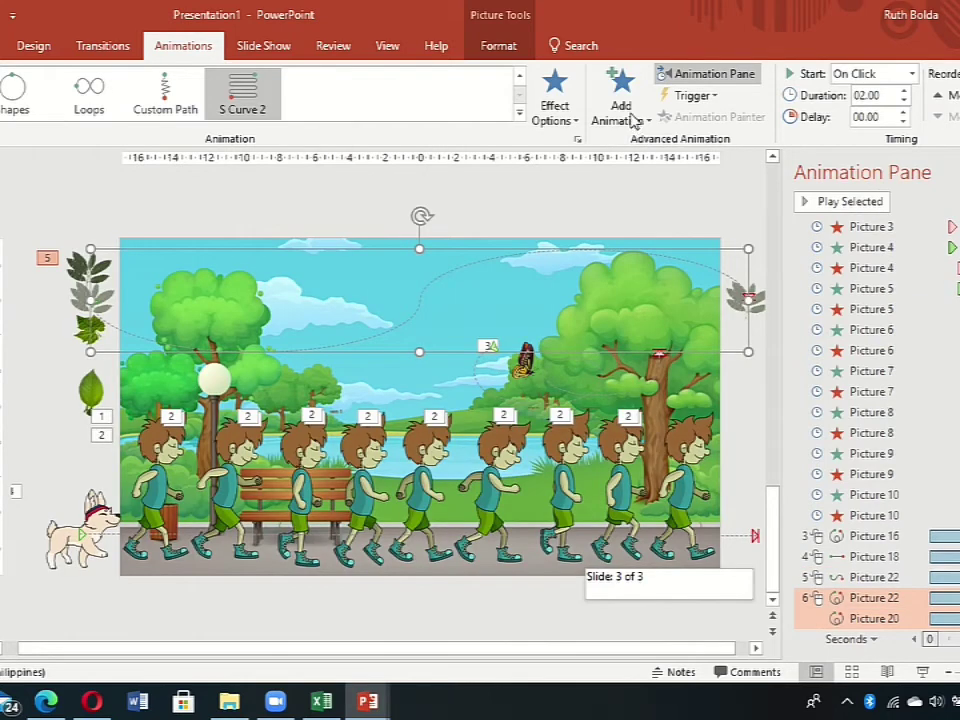
pyautogui.click(625, 112)
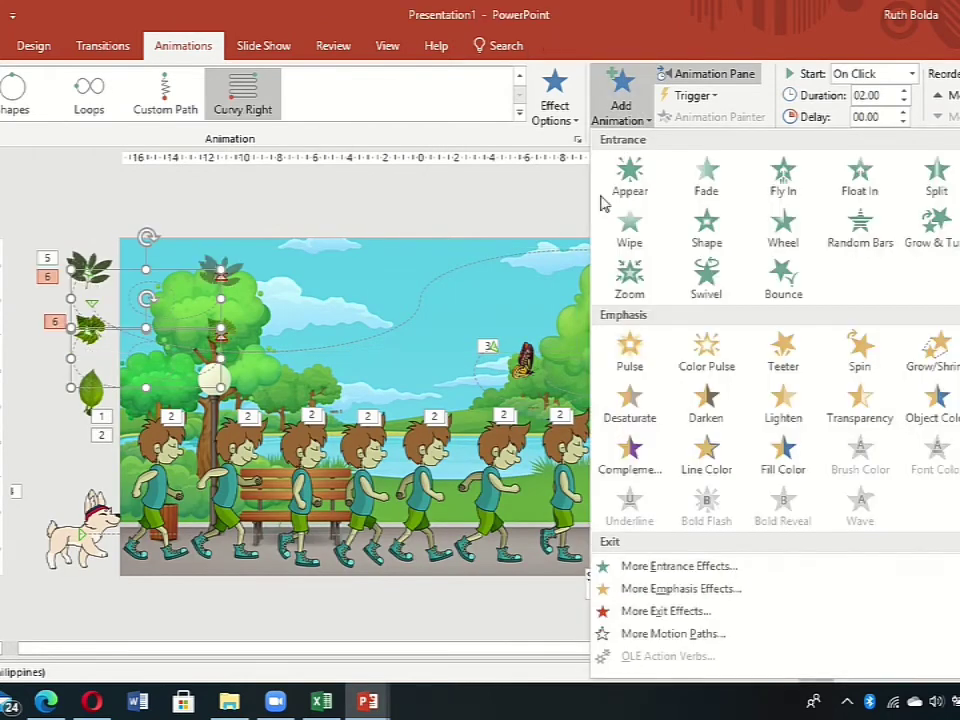
pyautogui.click(859, 348)
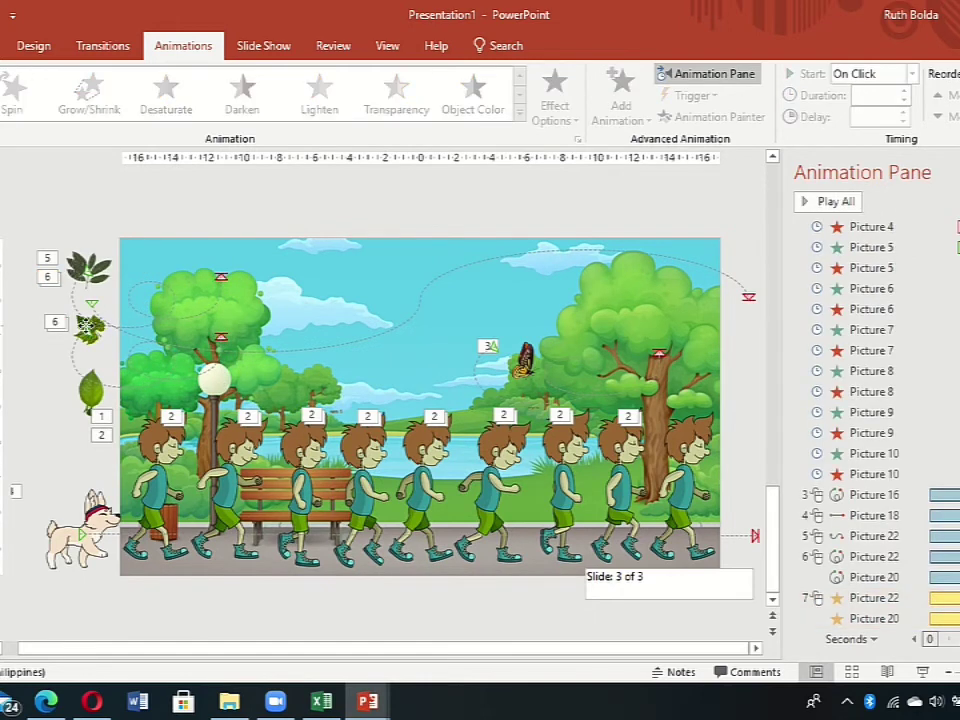
# - Stretch the middle leaf's Curvy Right path taller so it swoops above the slide's top edge
pyautogui.click(55, 322)
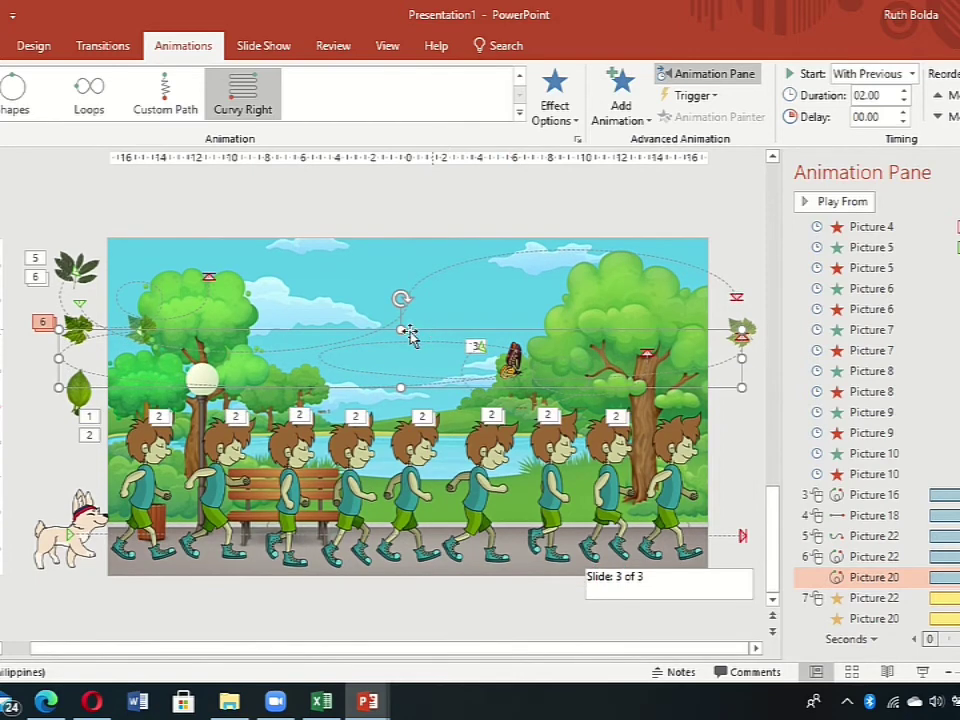
pyautogui.moveTo(400, 330); pyautogui.dragTo(399, 326)
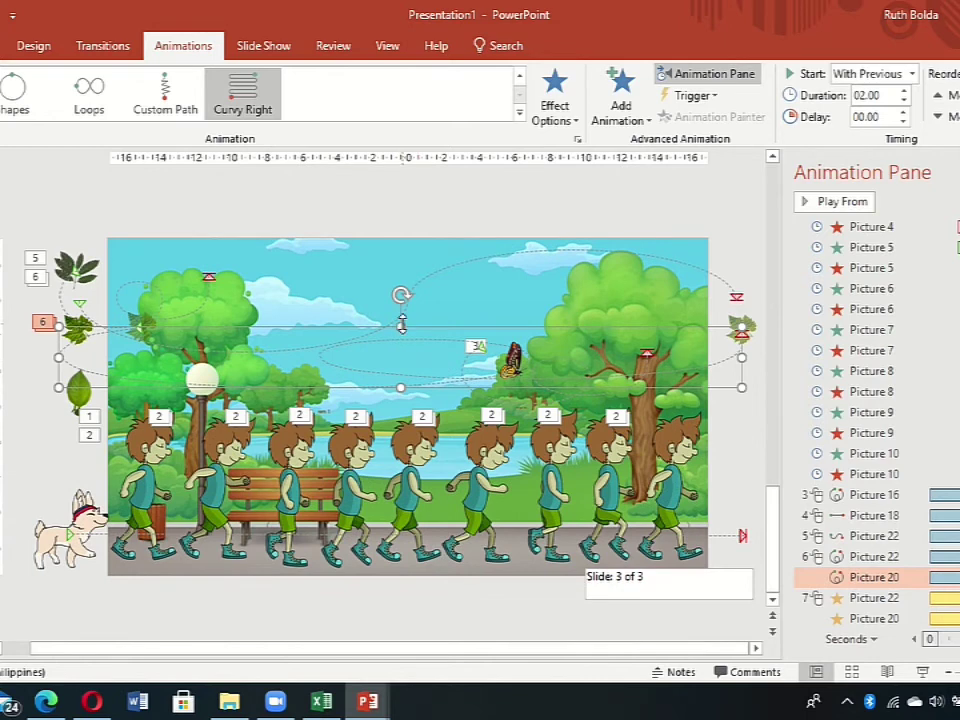
pyautogui.moveTo(400, 322); pyautogui.dragTo(401, 214)
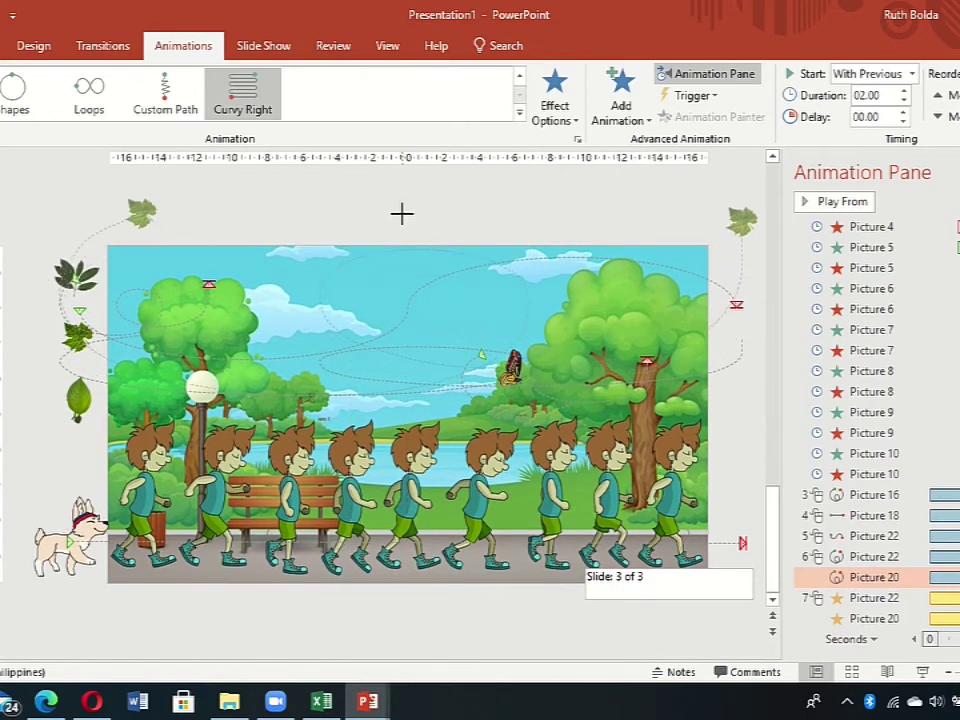
# - Move the selection from the middle and top leaves to the bottom leaf
pyautogui.click(72, 418)
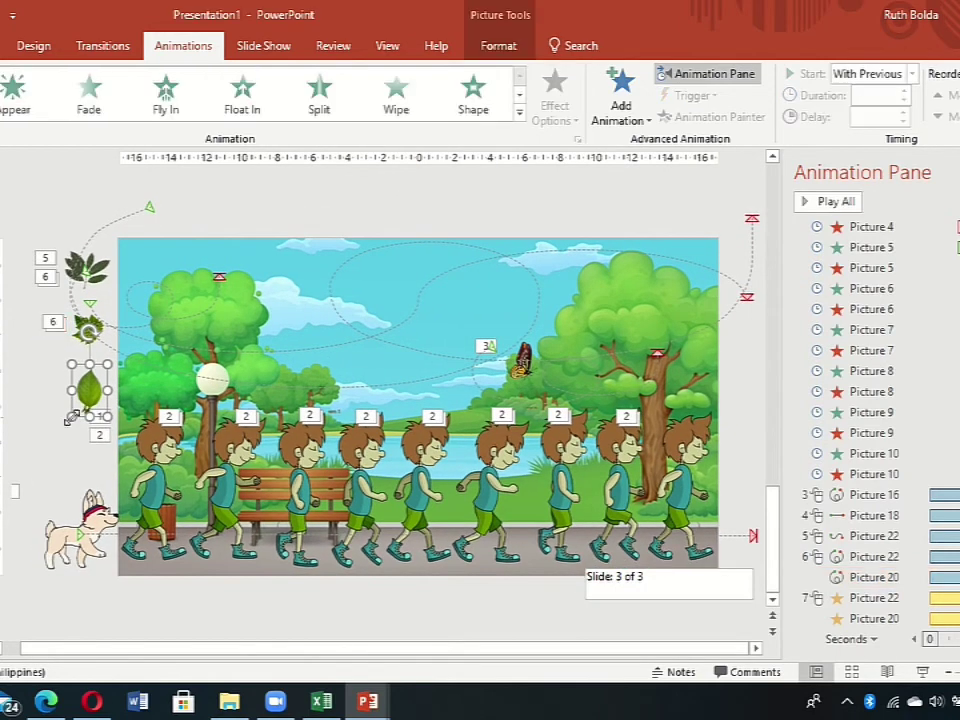
pyautogui.click(162, 302)
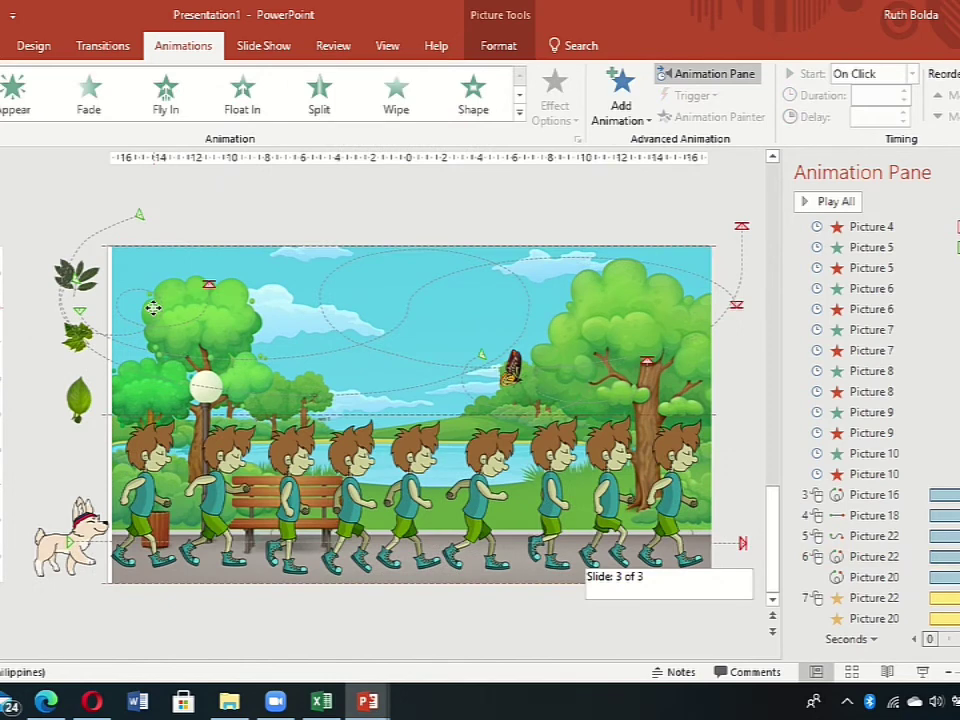
pyautogui.moveTo(153, 308); pyautogui.dragTo(152, 308)
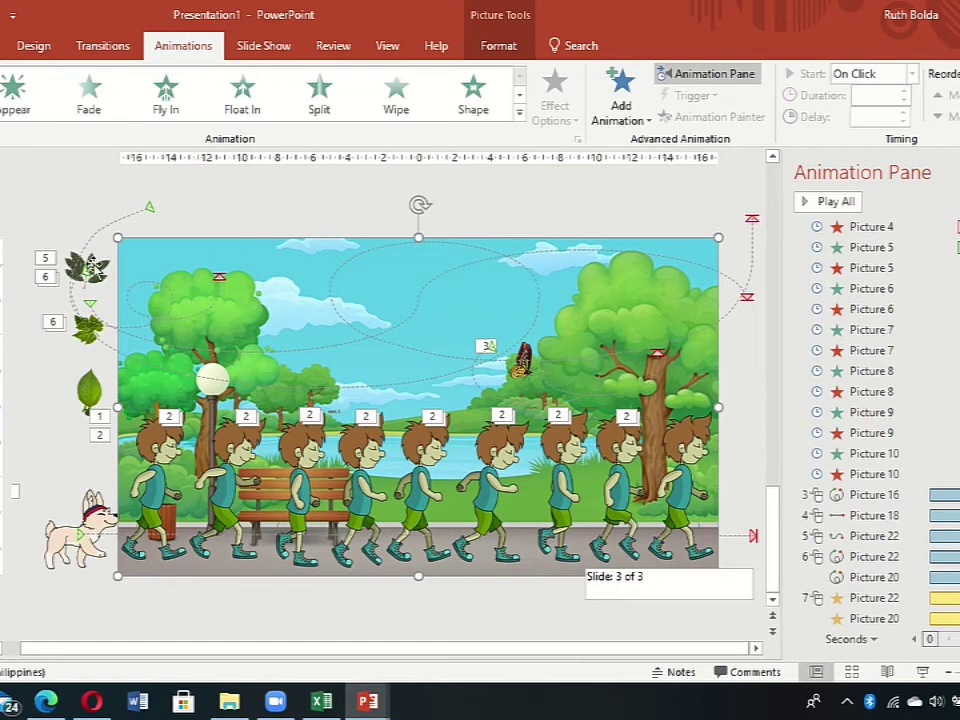
pyautogui.click(88, 266)
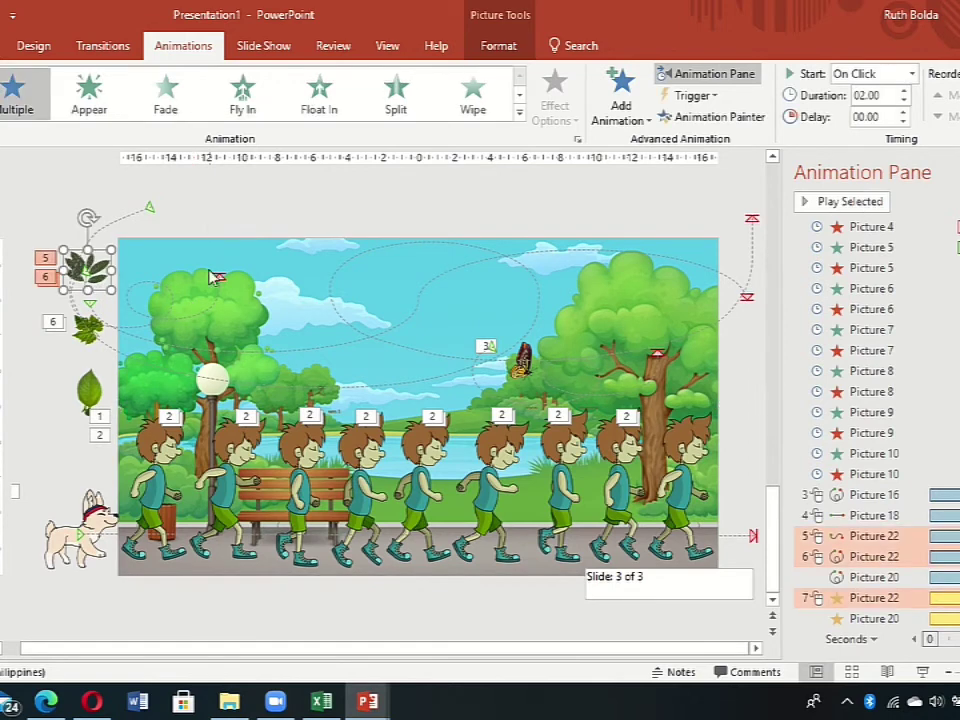
pyautogui.click(88, 393)
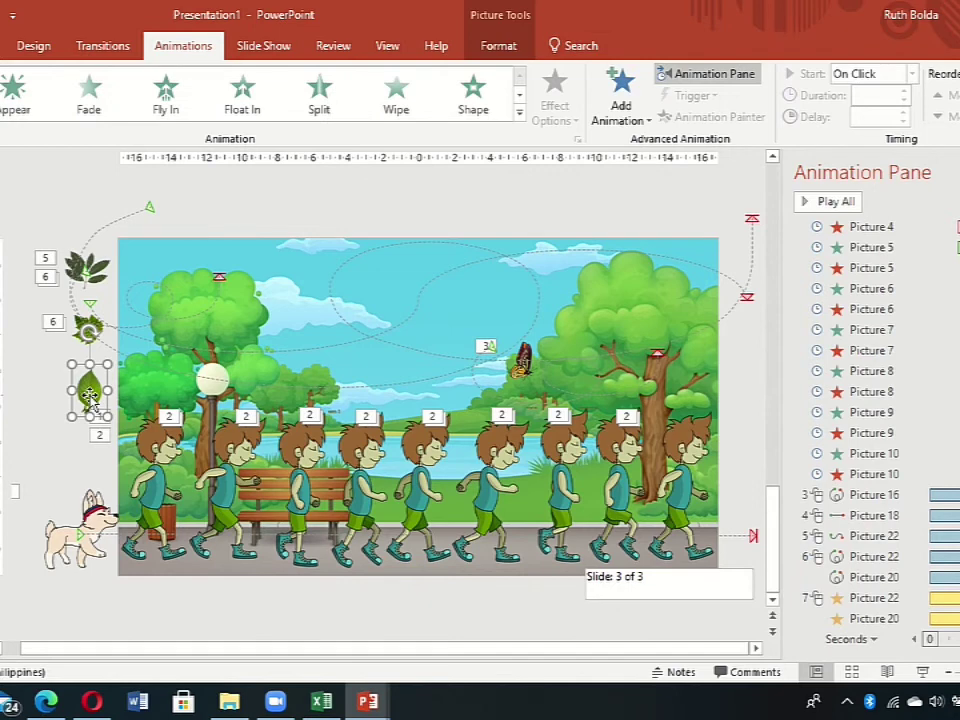
# - Give the bottom leaf a Spin emphasis and an extra S Curve 2 motion path
pyautogui.click(618, 100)
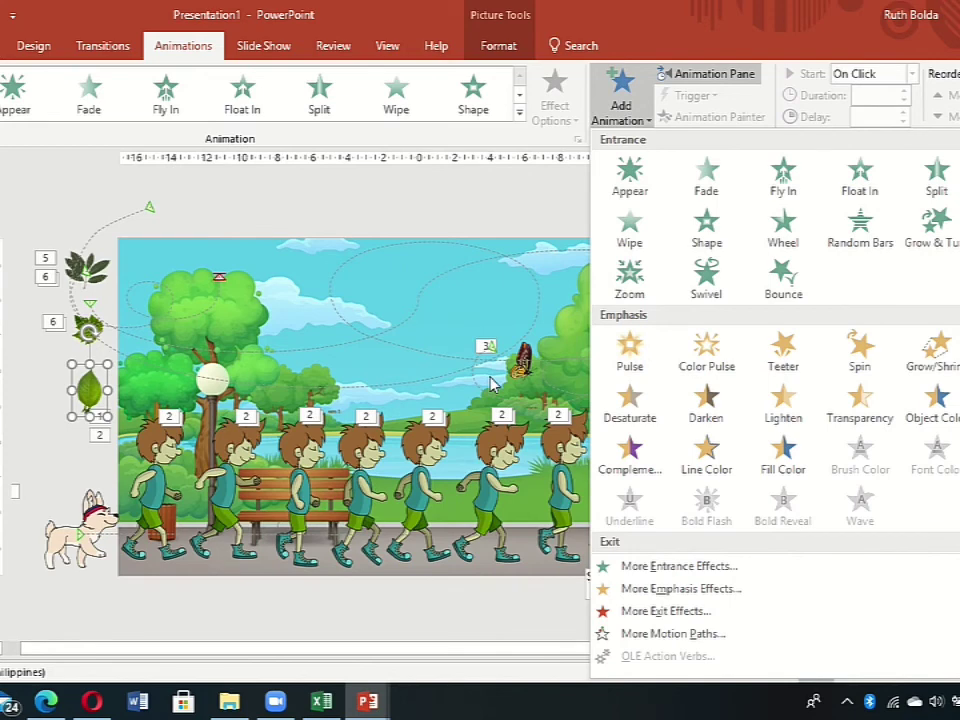
pyautogui.click(848, 352)
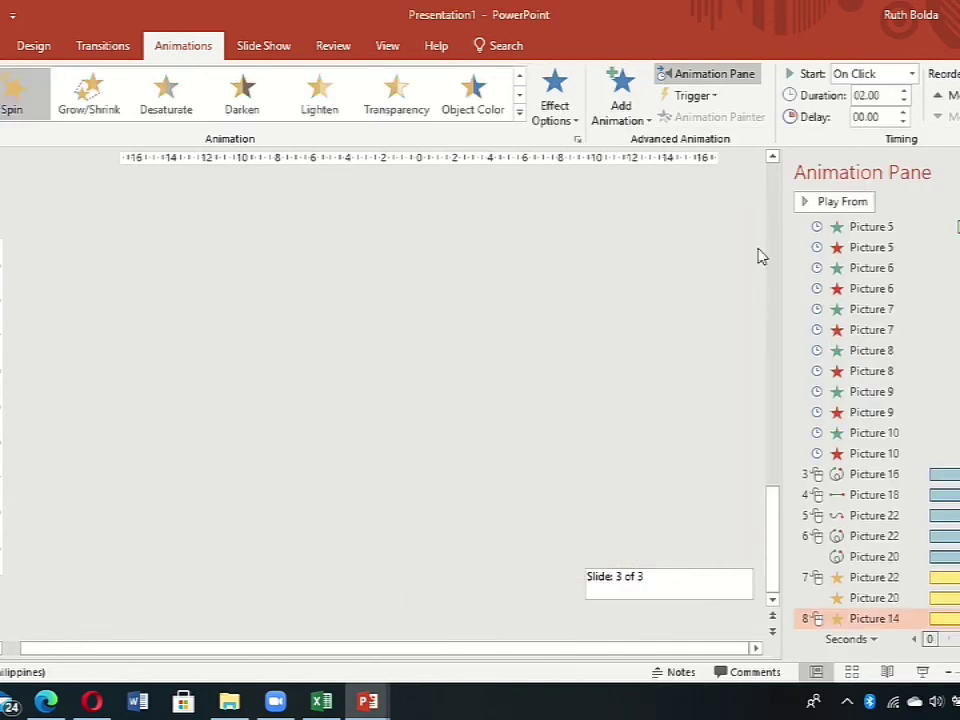
pyautogui.click(624, 115)
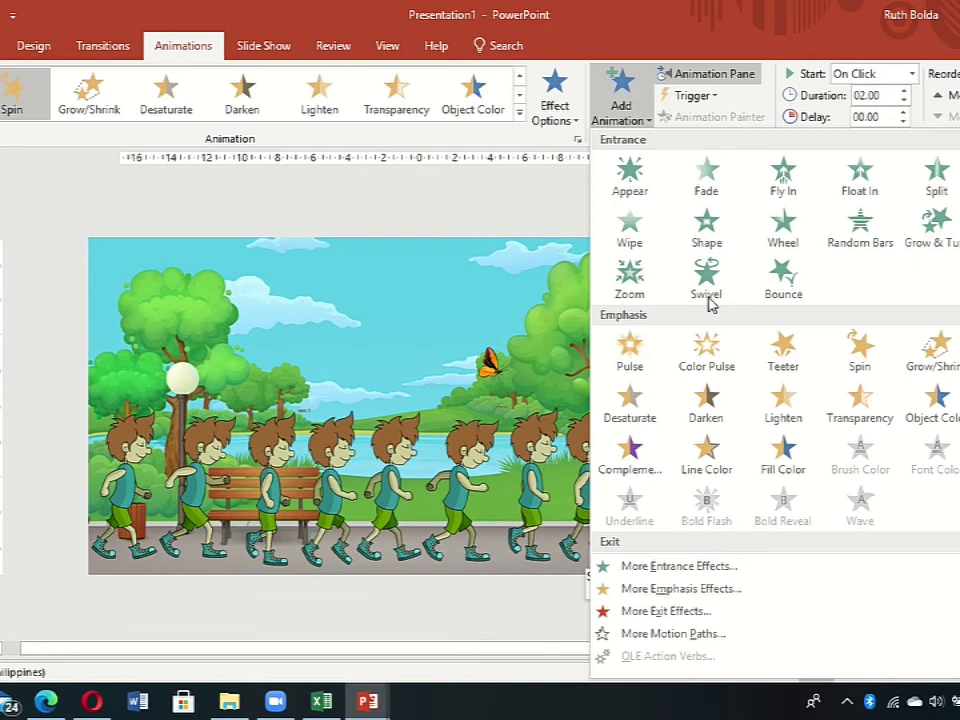
pyautogui.click(683, 461)
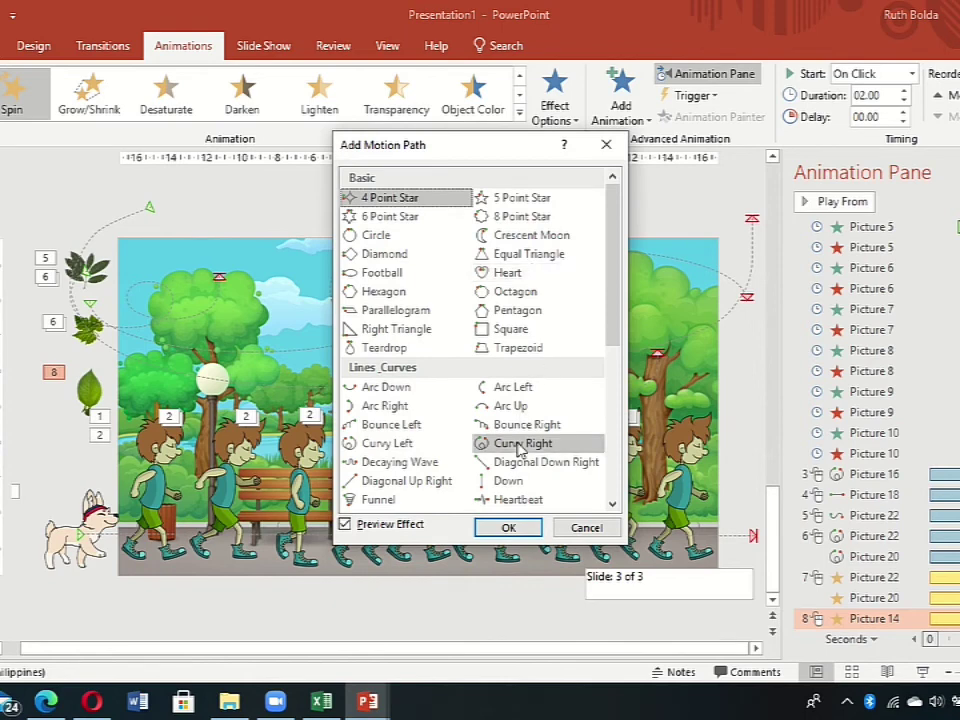
pyautogui.scroll(-3, 612, 380)
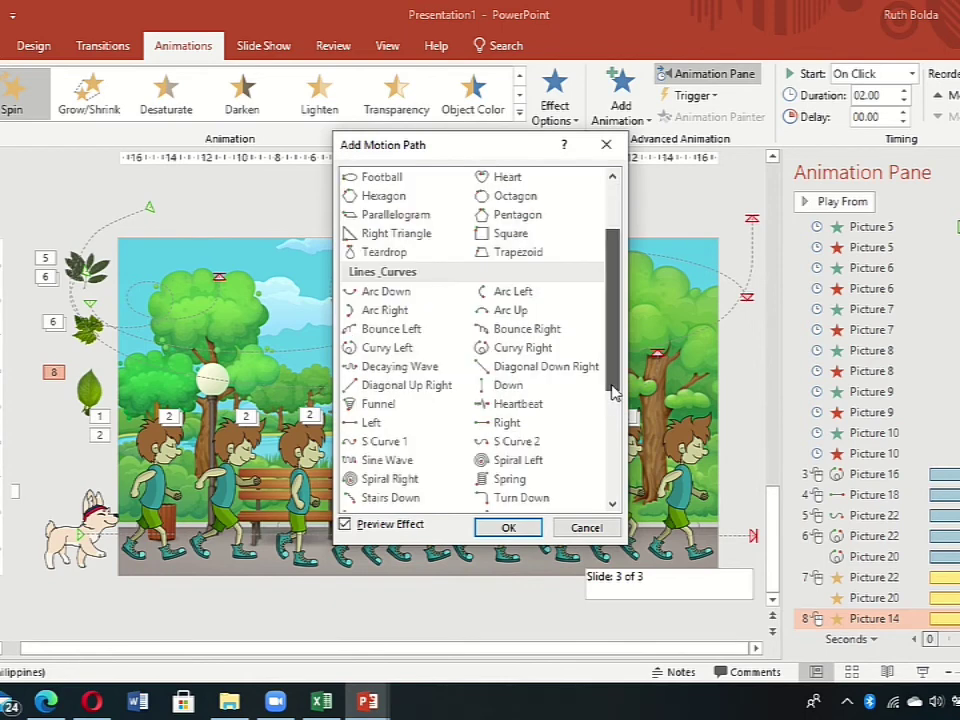
pyautogui.click(518, 407)
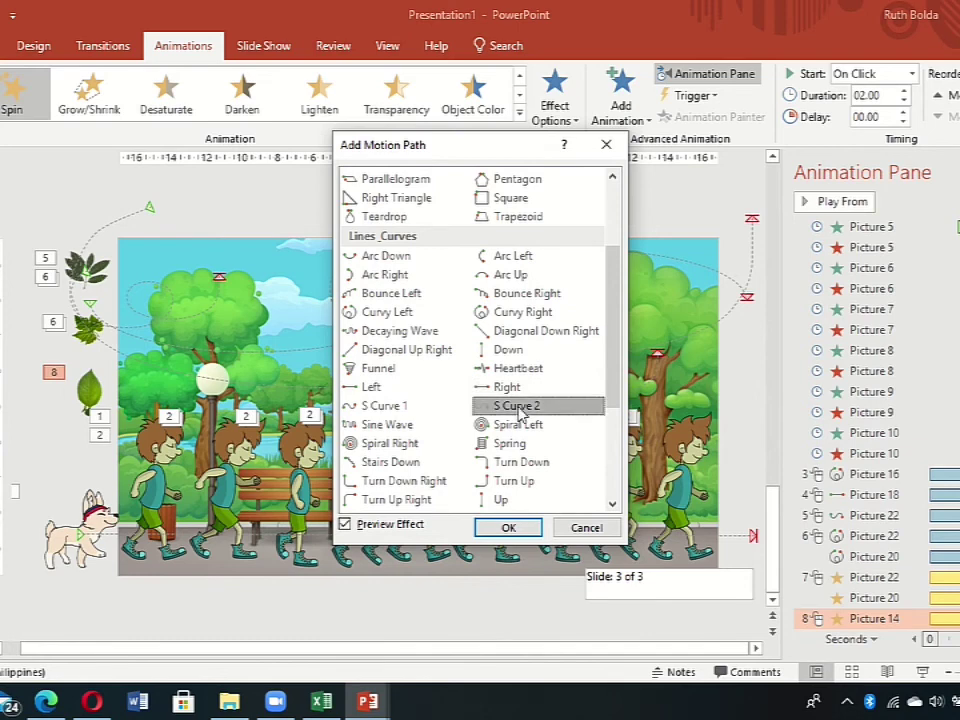
pyautogui.click(508, 528)
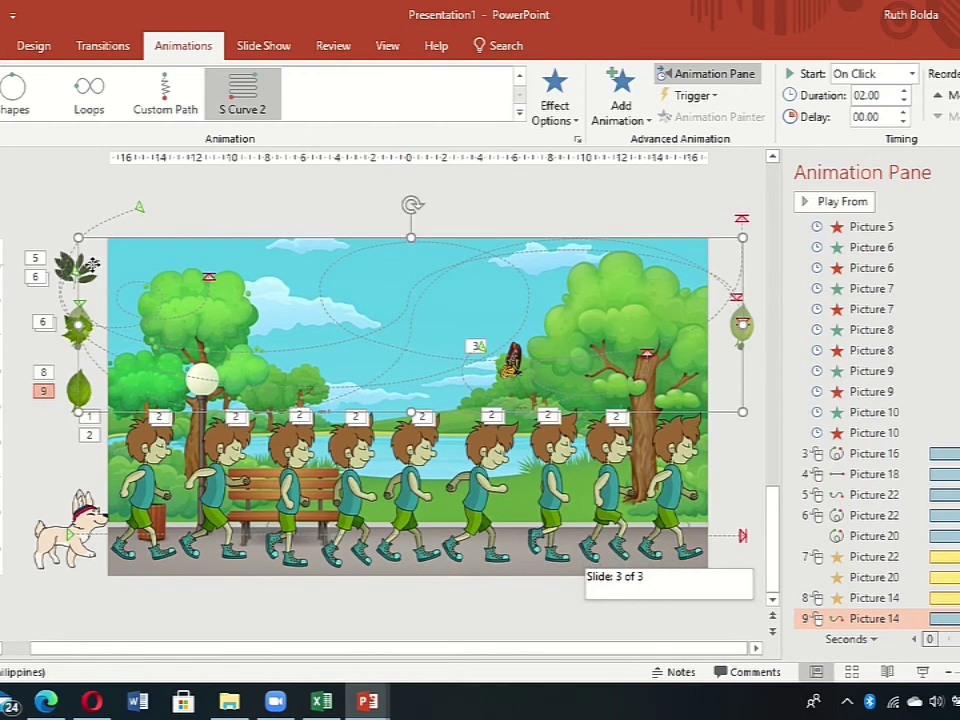
# - Rotate the top-left leaf's Curvy Right path upward so it ends above the slide's upper-left area
pyautogui.click(78, 268)
pyautogui.click(178, 320)
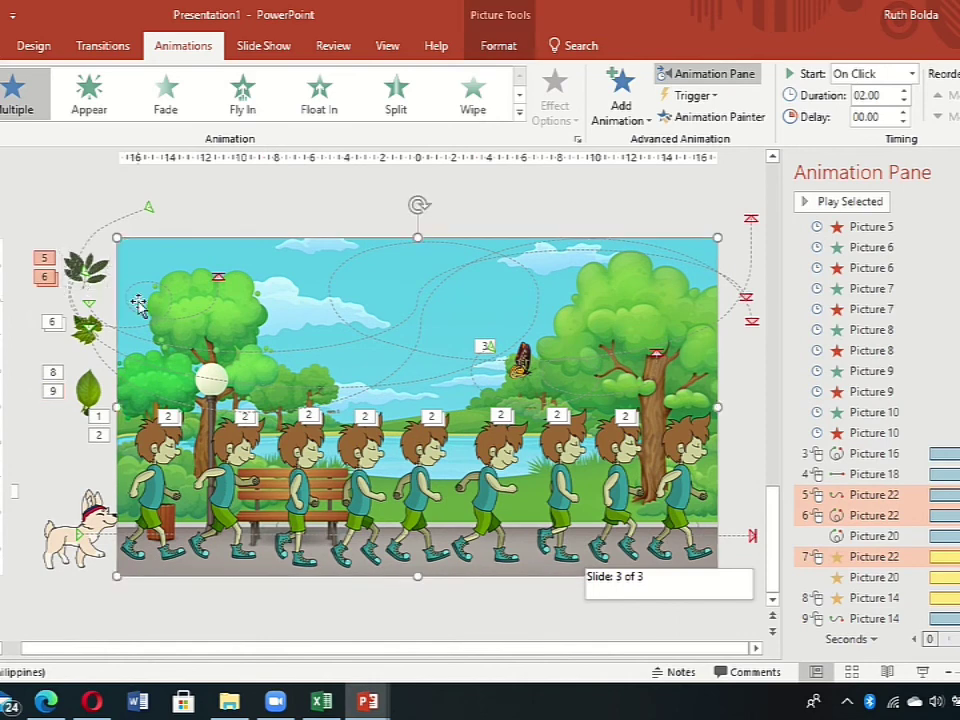
pyautogui.click(178, 292)
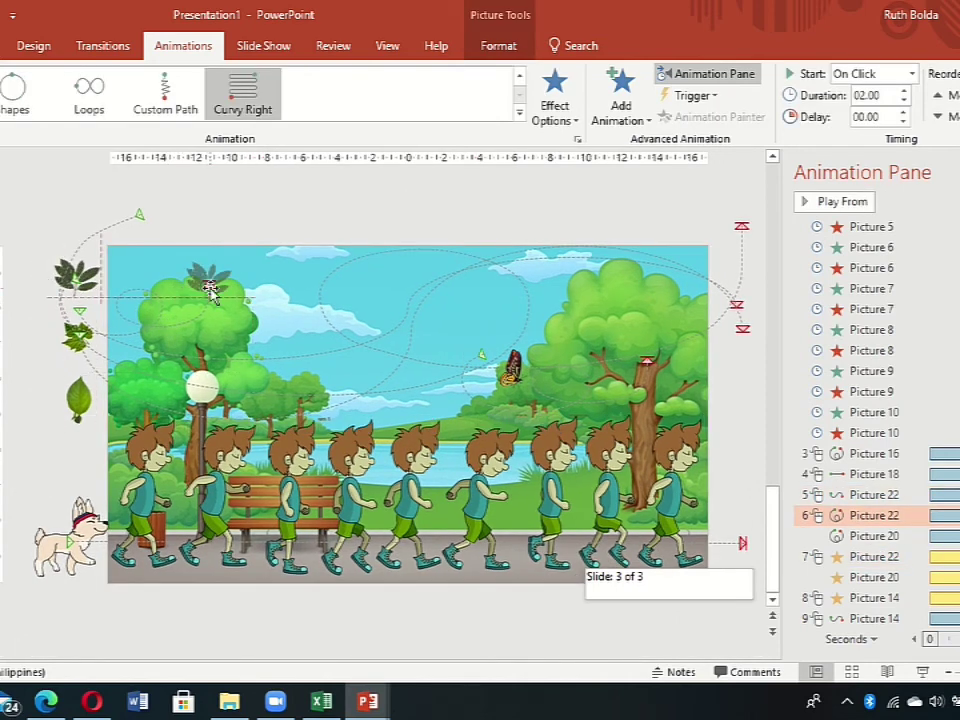
pyautogui.moveTo(178, 291)
pyautogui.mouseDown()
pyautogui.moveTo(257, 311)
pyautogui.moveTo(306, 297)
pyautogui.mouseUp()
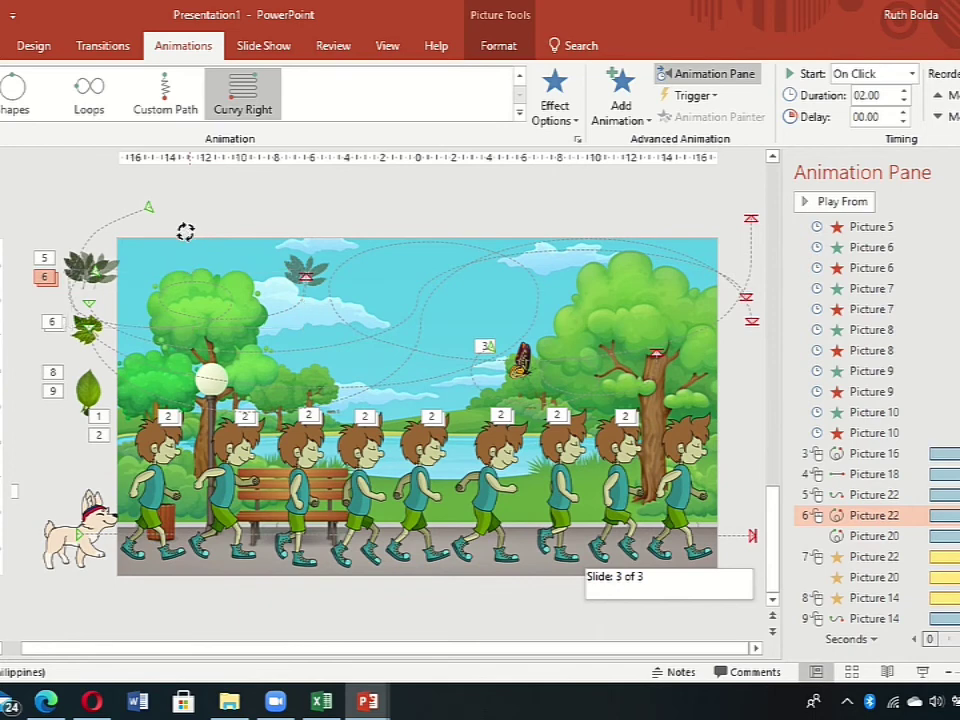
pyautogui.moveTo(187, 237); pyautogui.dragTo(135, 252)
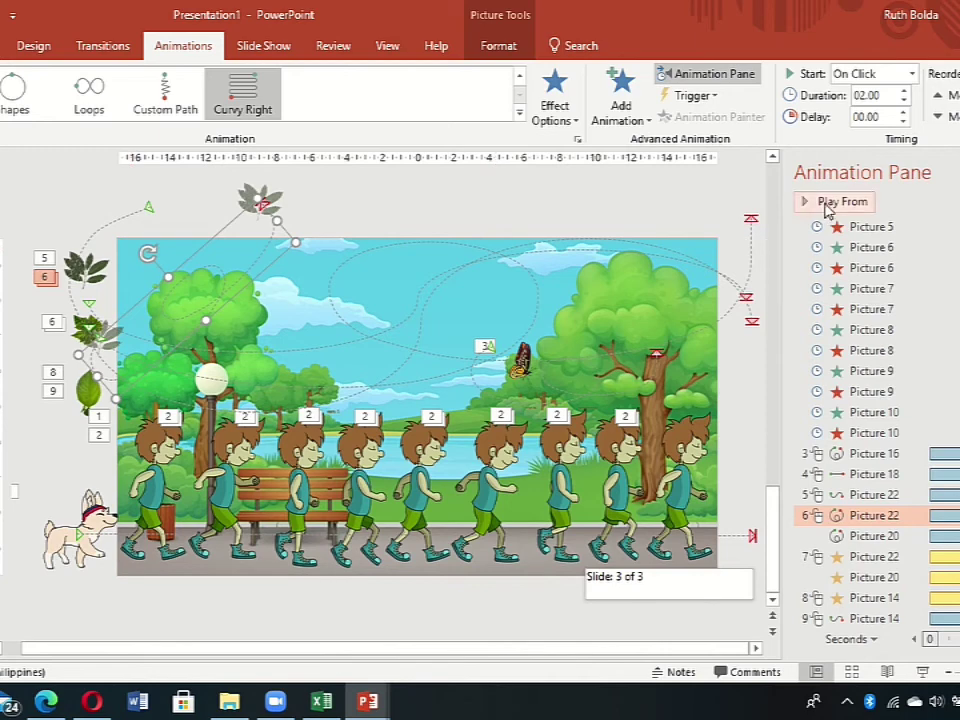
pyautogui.click(715, 213)
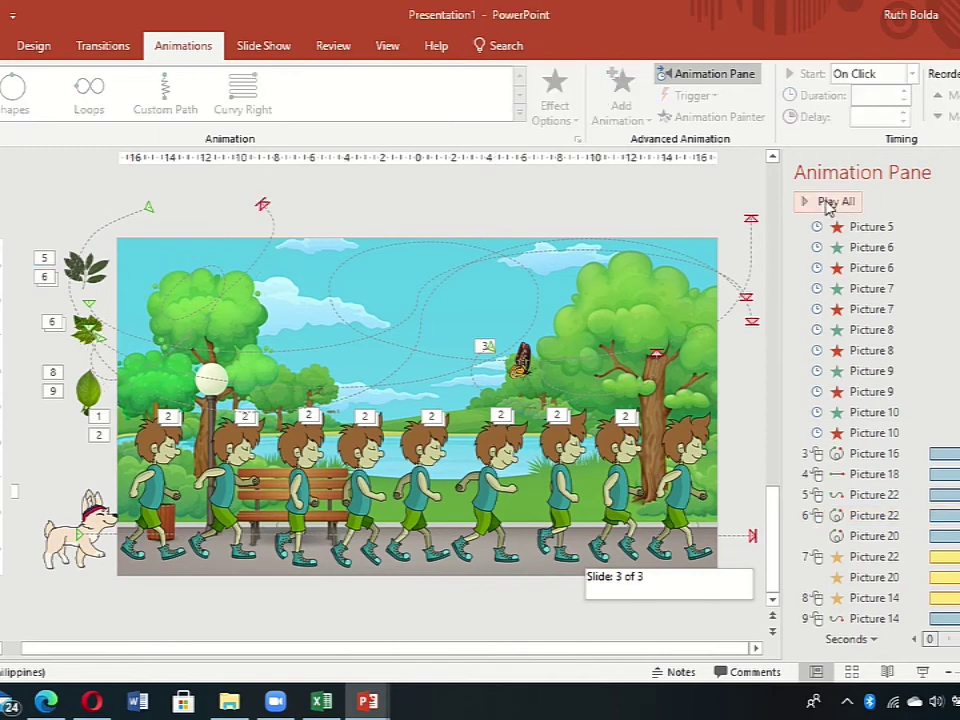
pyautogui.click(829, 205)
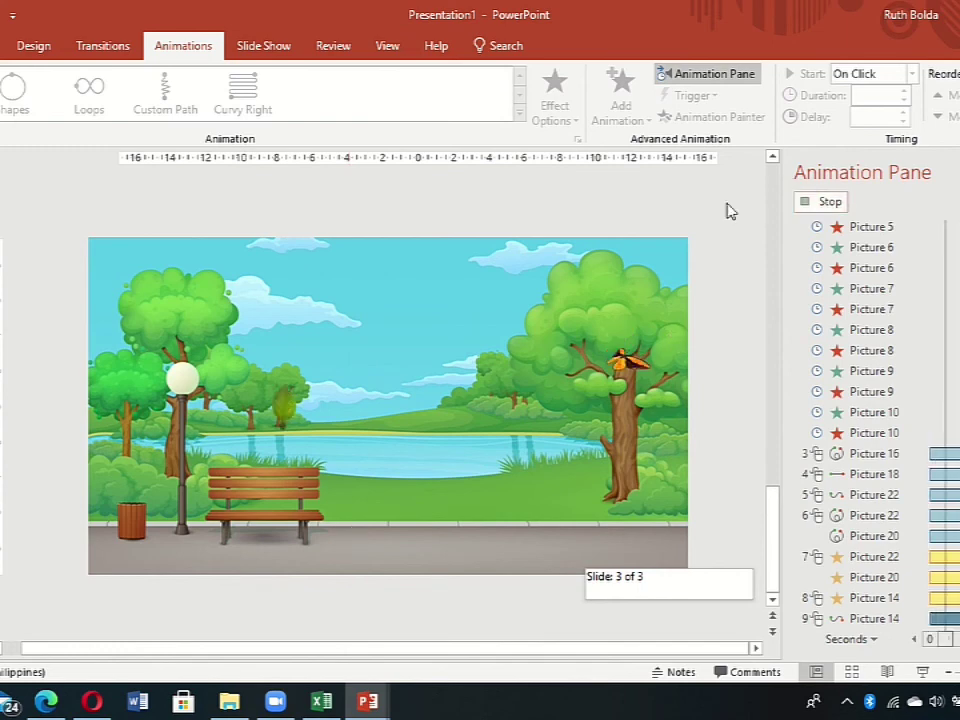
pyautogui.click(75, 530)
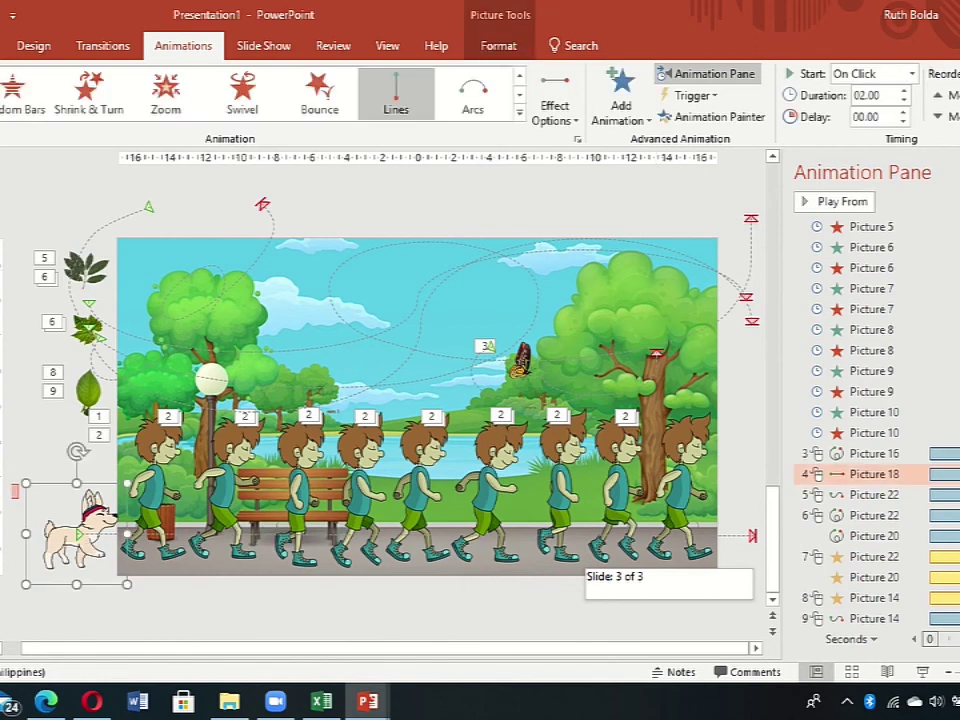
# - Set the dog's Right motion path to 0 sec smooth start and end, lasting 3 seconds (Slow)
pyautogui.rightClick(910, 478)
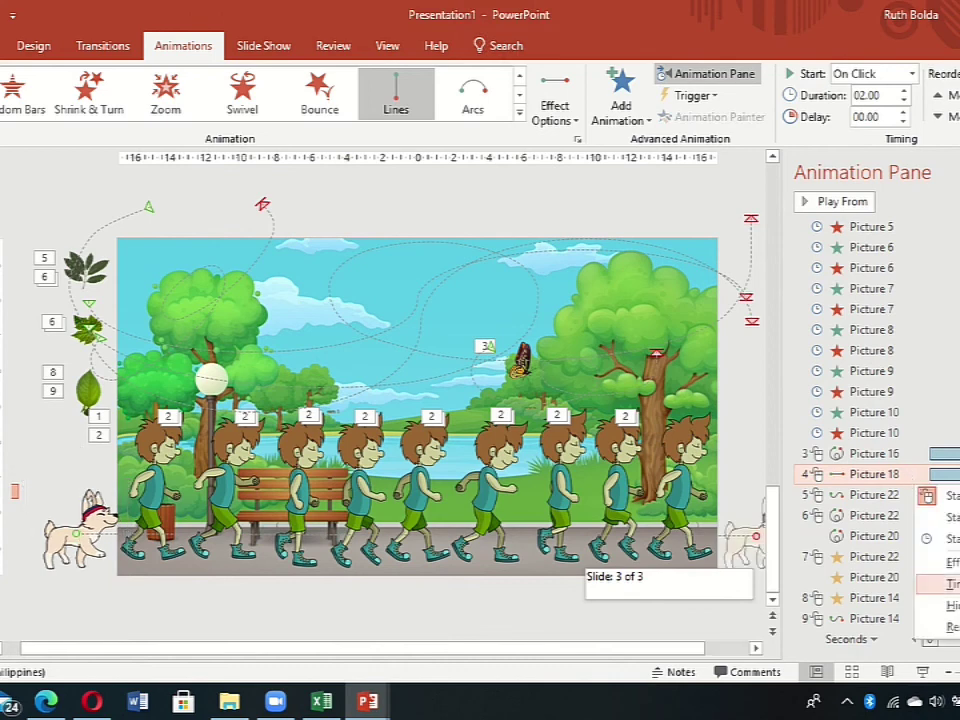
pyautogui.click(950, 562)
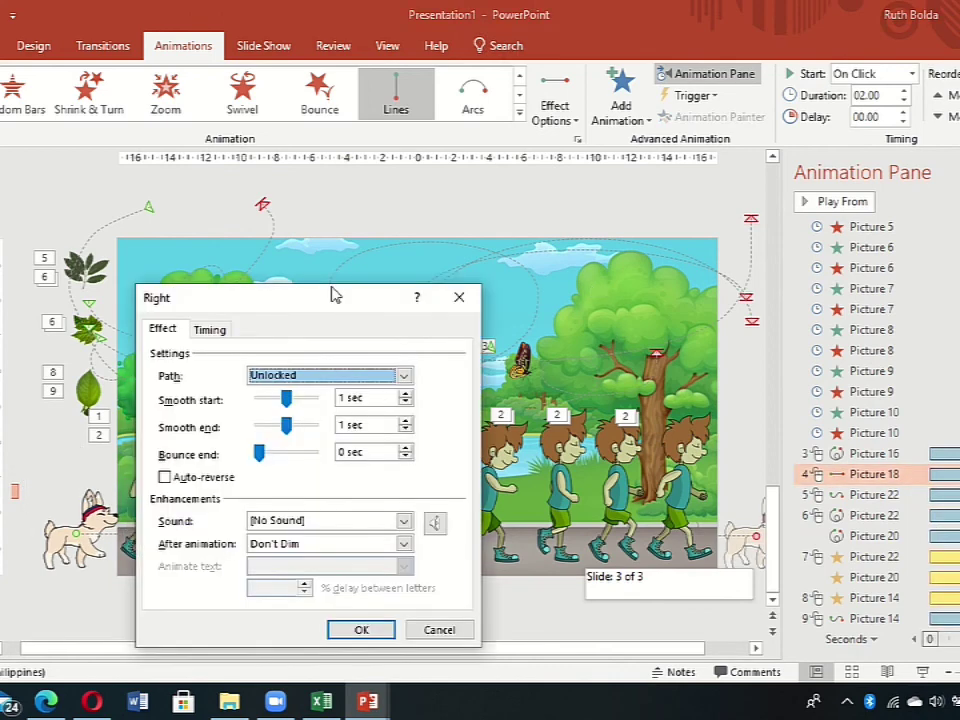
pyautogui.click(287, 400)
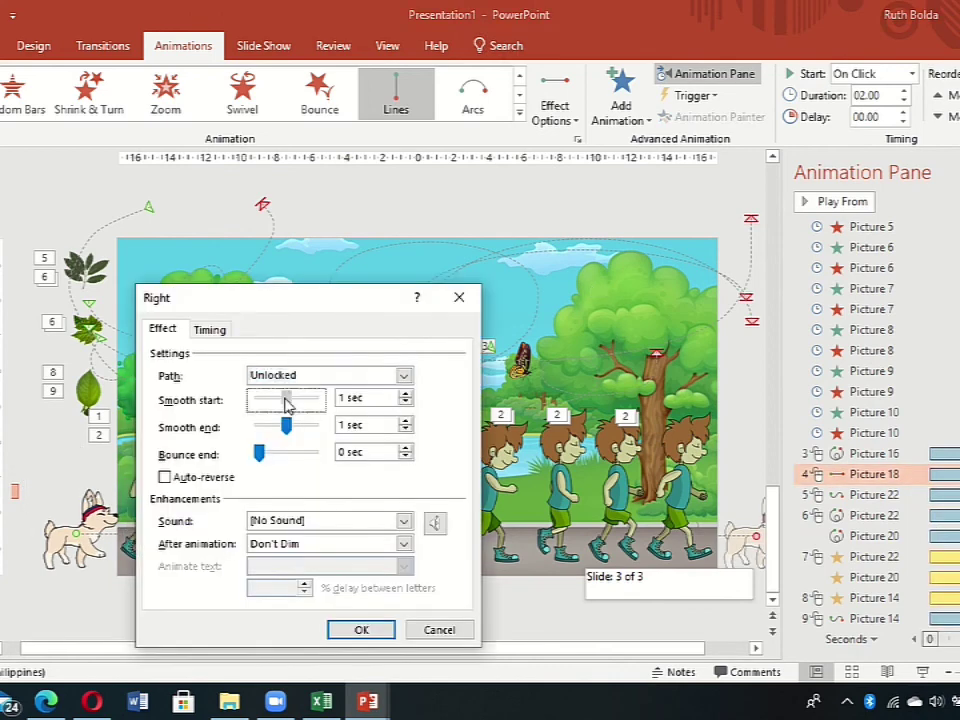
pyautogui.moveTo(287, 400); pyautogui.dragTo(255, 401)
pyautogui.moveTo(286, 426); pyautogui.dragTo(232, 428)
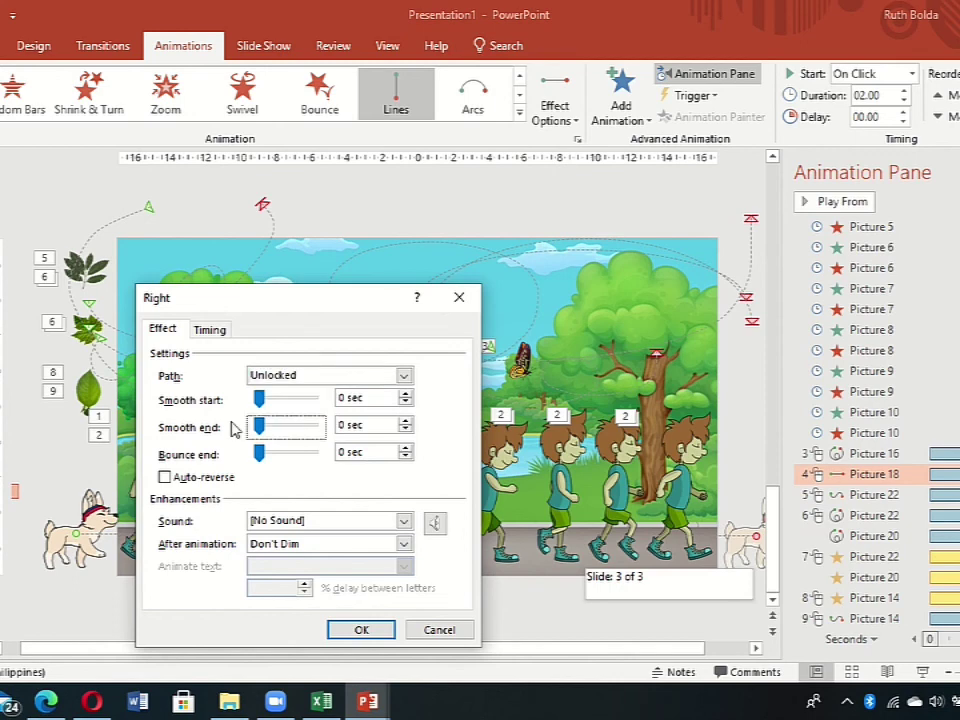
pyautogui.click(219, 338)
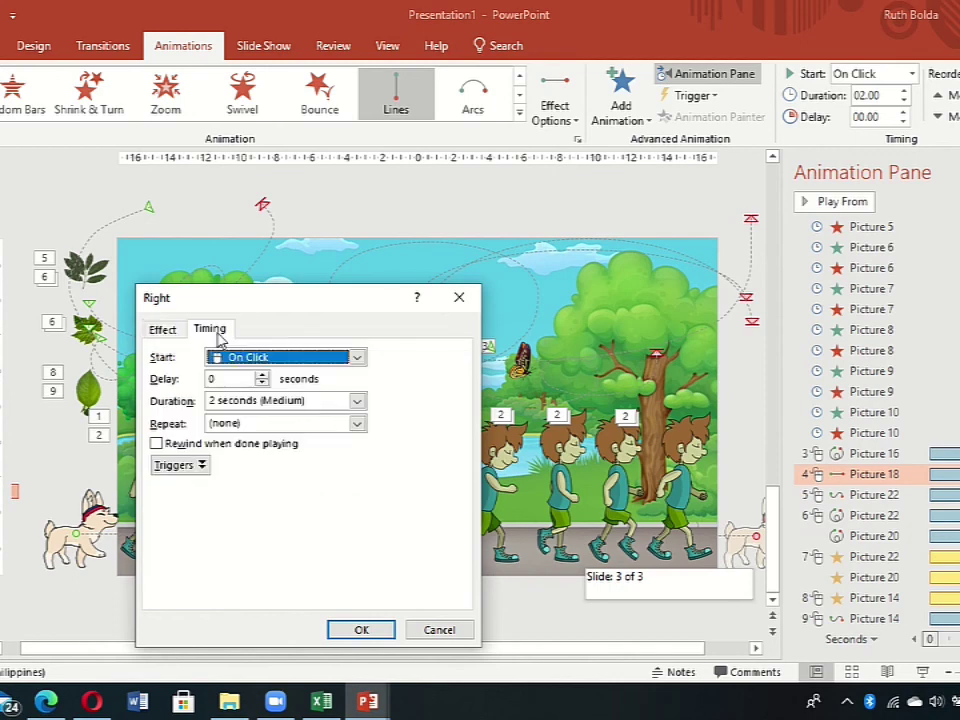
pyautogui.click(357, 400)
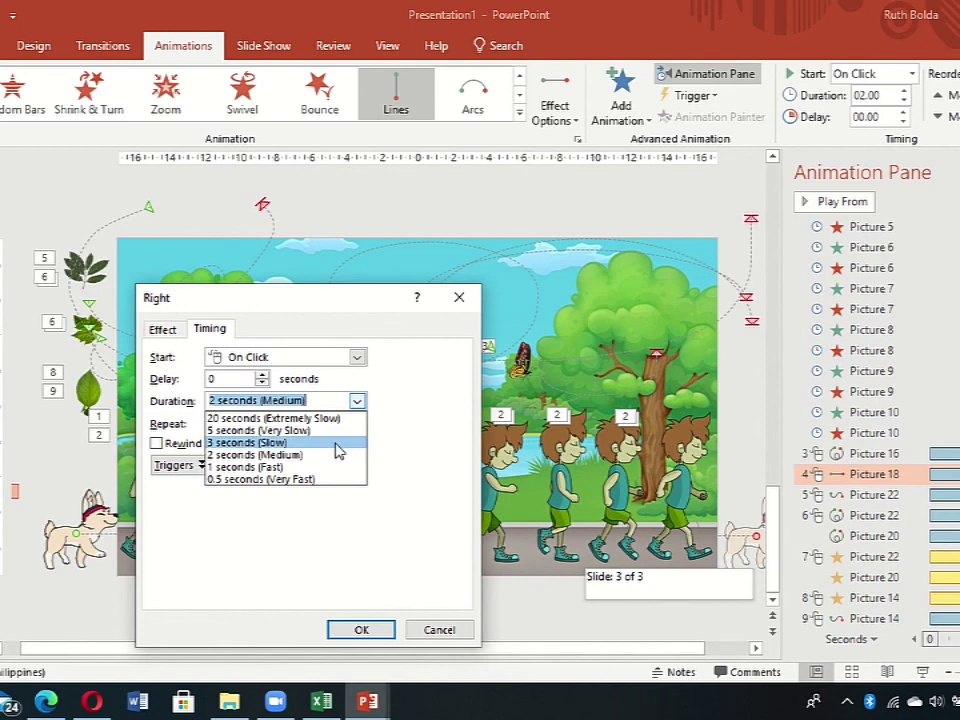
pyautogui.click(336, 449)
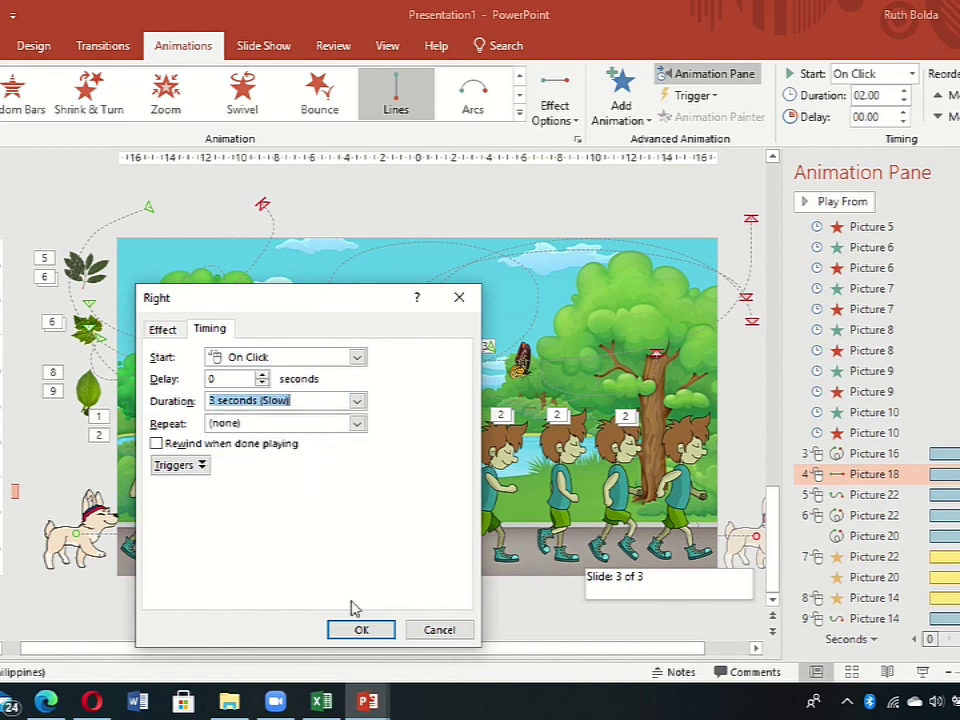
pyautogui.click(361, 630)
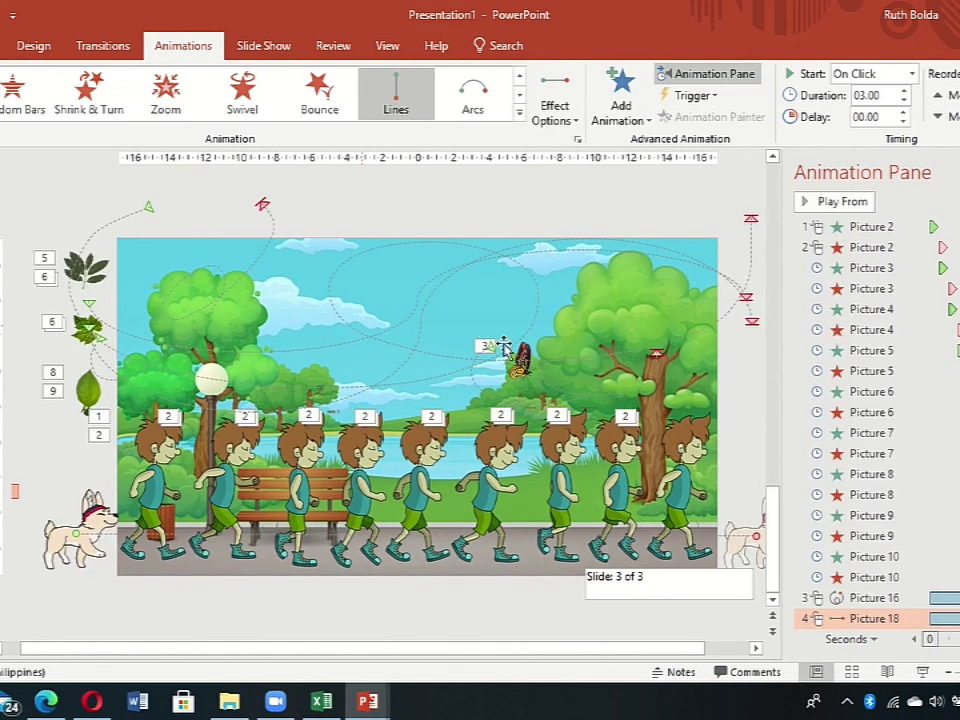
pyautogui.click(845, 201)
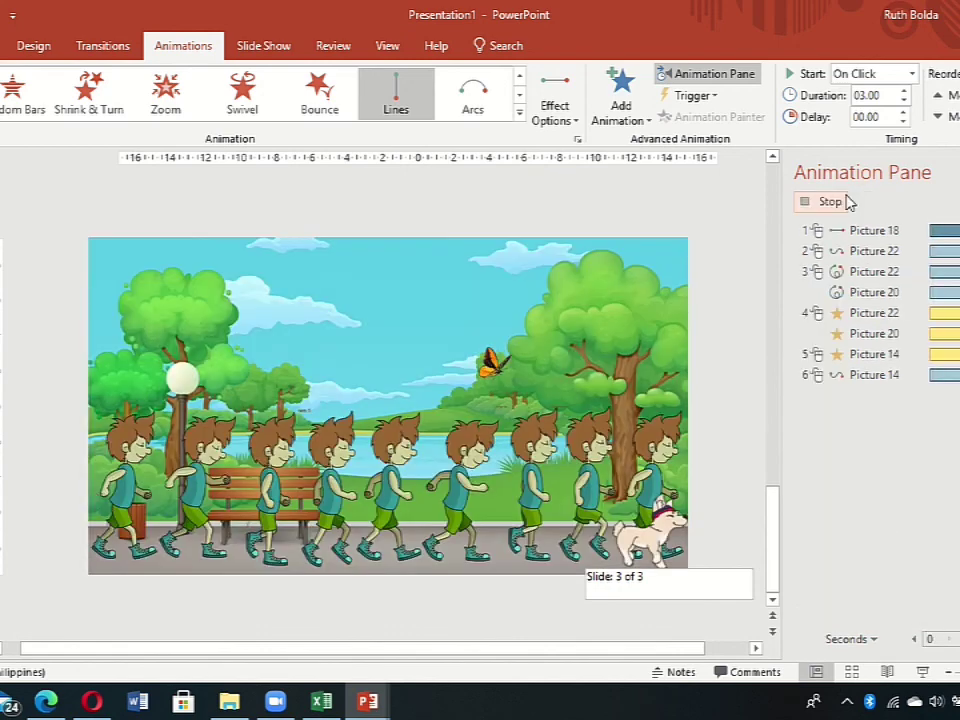
pyautogui.click(846, 202)
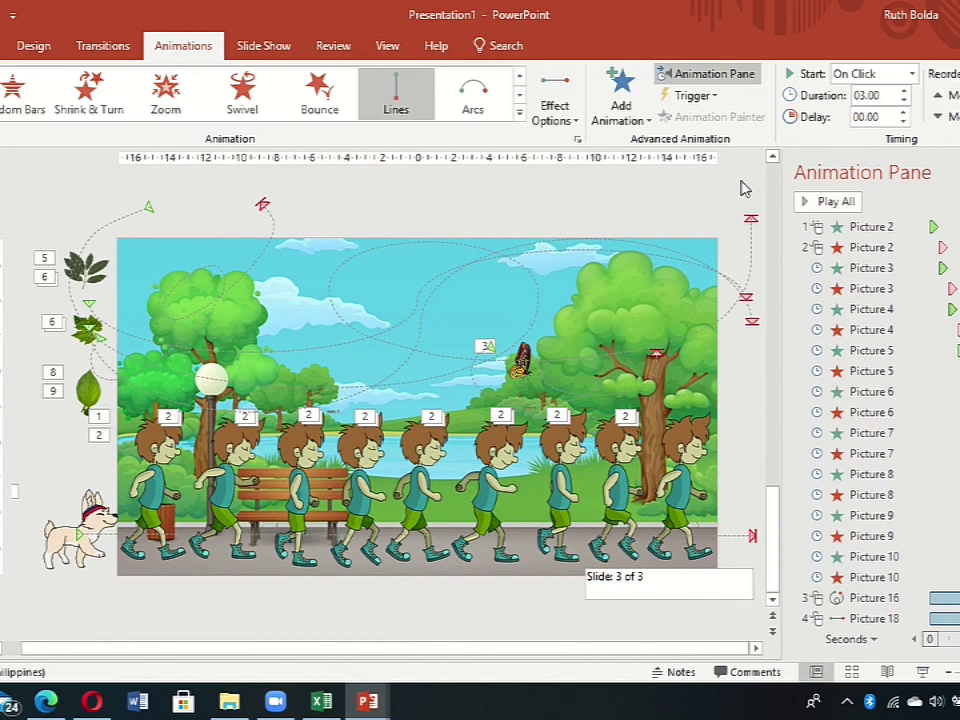
pyautogui.click(846, 202)
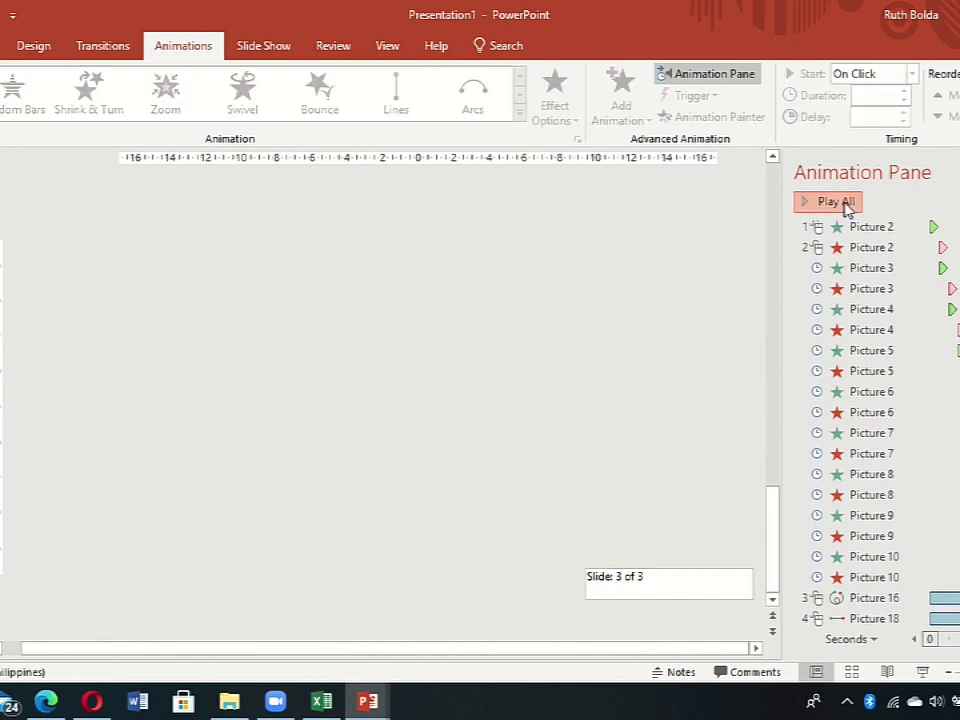